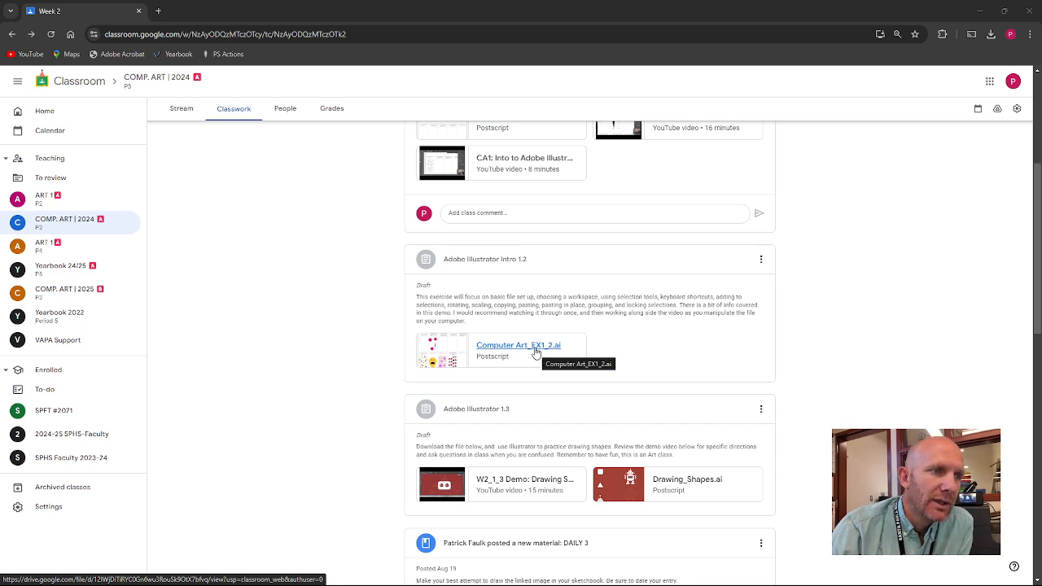
Open the Computer Art_EX1_2.ai attachment from Google Classroom in its own Drive window.
click(536, 352)
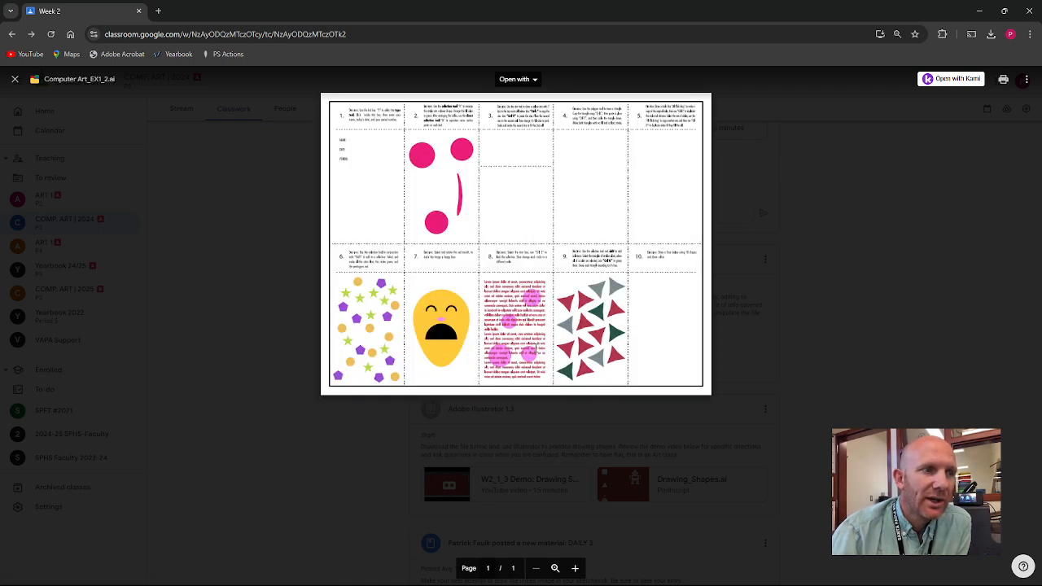
click(1026, 82)
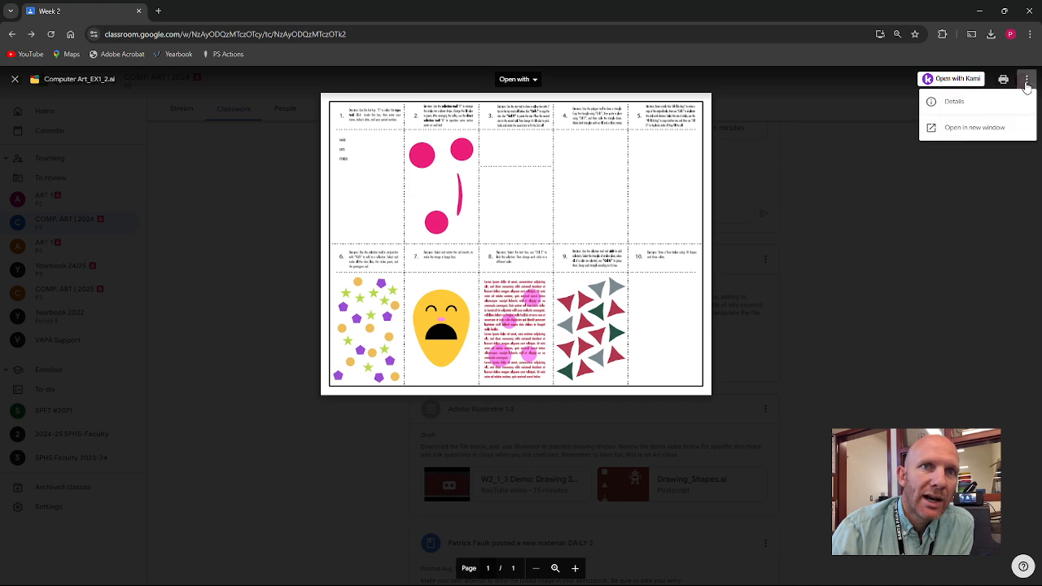
click(978, 128)
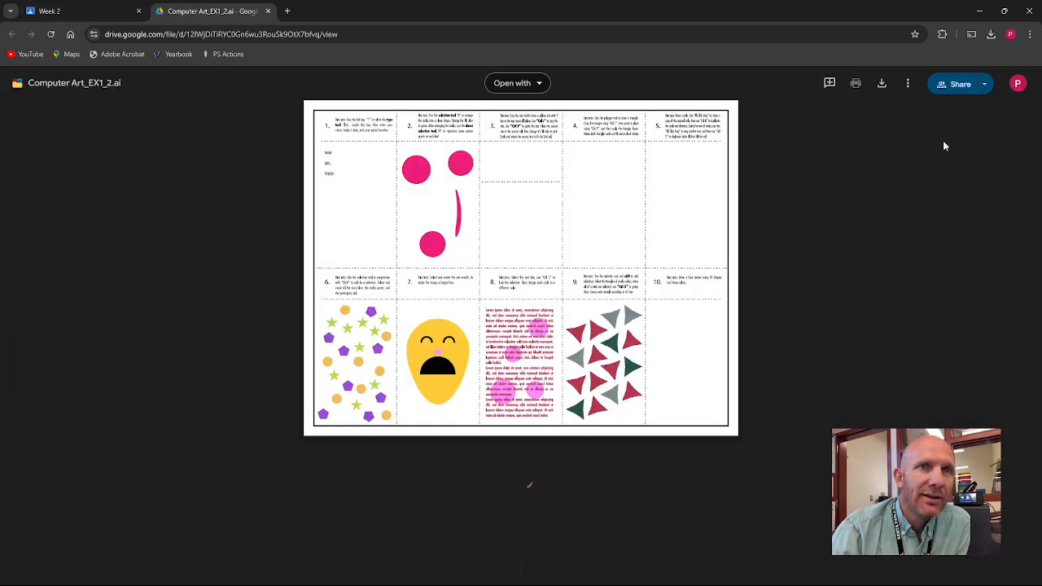
Download the worksheet from Drive and open Computer Art_EX1_2 (2).ai in Illustrator.
click(909, 85)
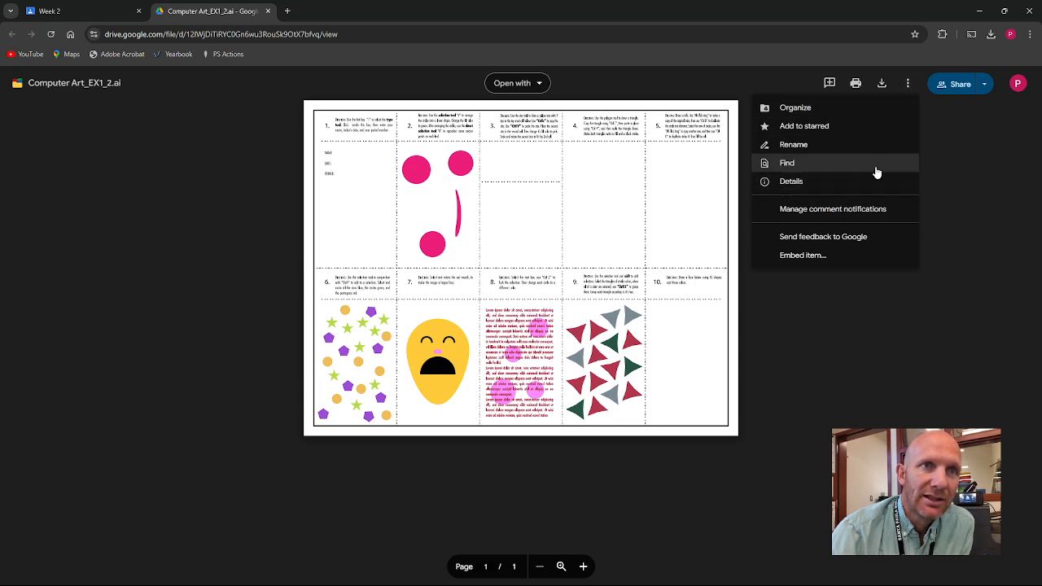
click(880, 85)
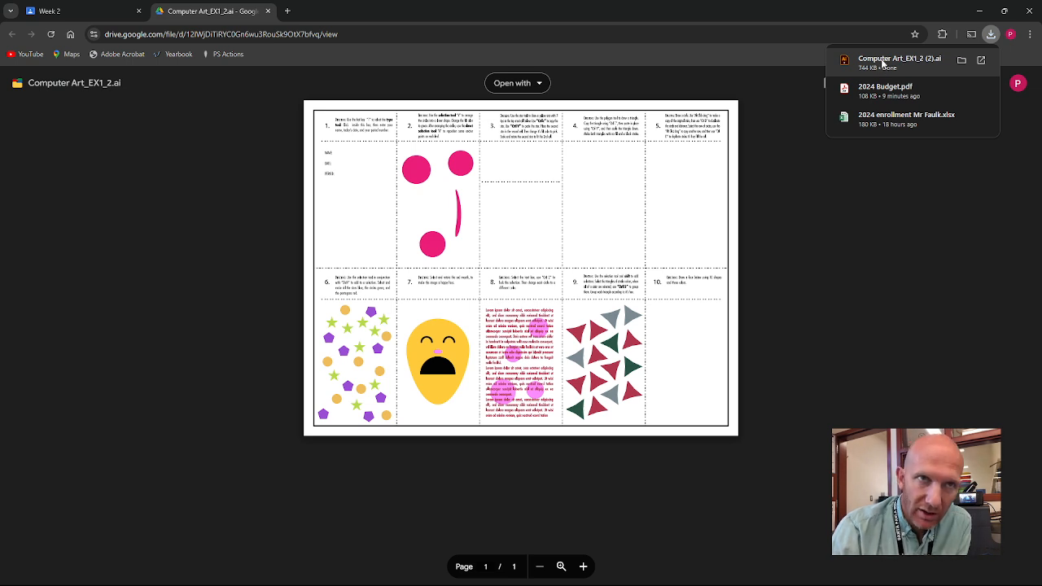
click(882, 62)
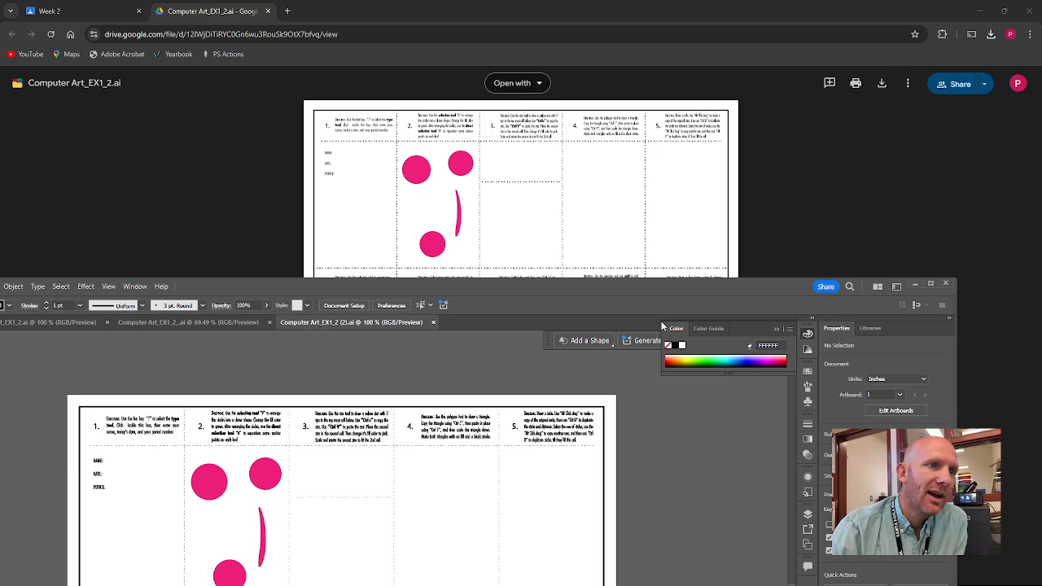
Move the Illustrator window up and maximize it to fill the screen.
drag(555, 298, 630, 53)
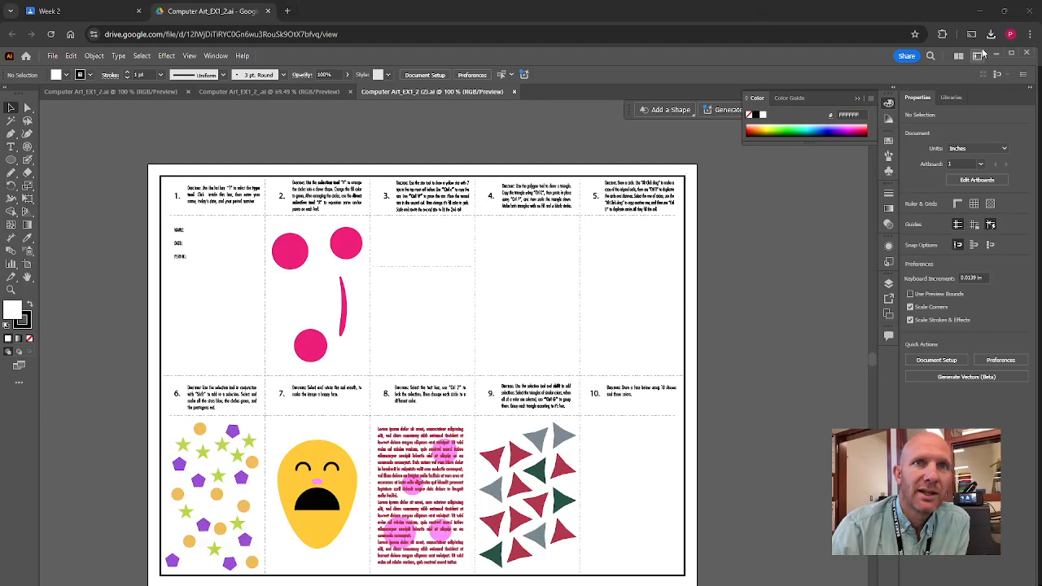
click(1011, 55)
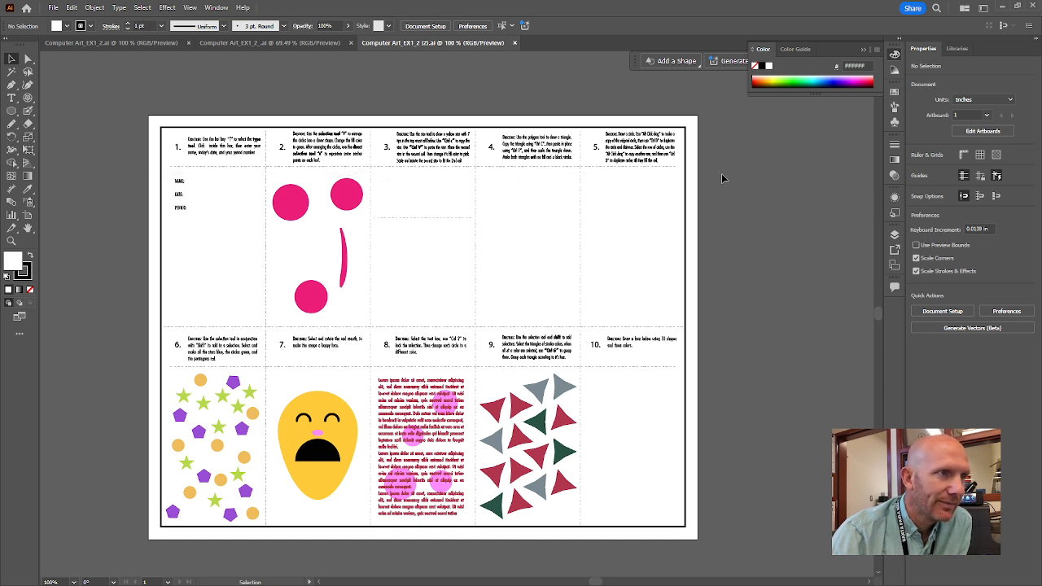
click(95, 7)
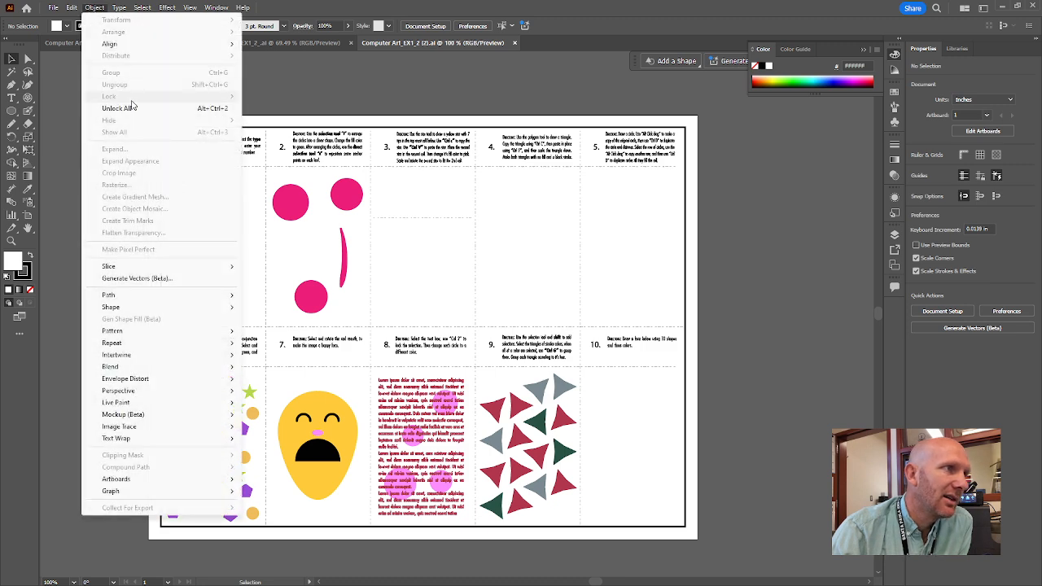
click(284, 102)
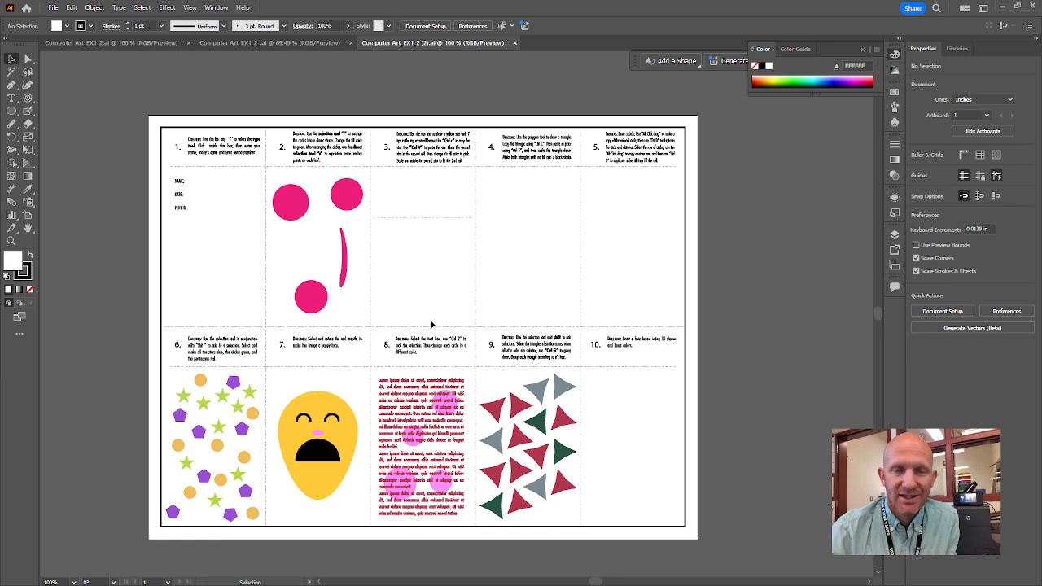
Zoom box 1 to 400% and pan so its NAME, DATE and PERIOD lines fill the view.
click(421, 415)
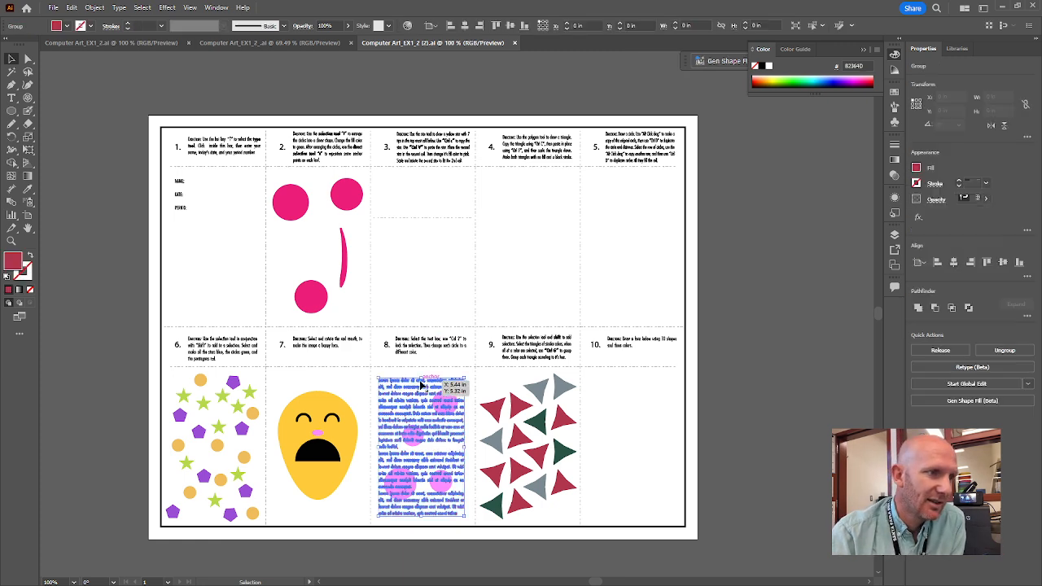
click(433, 324)
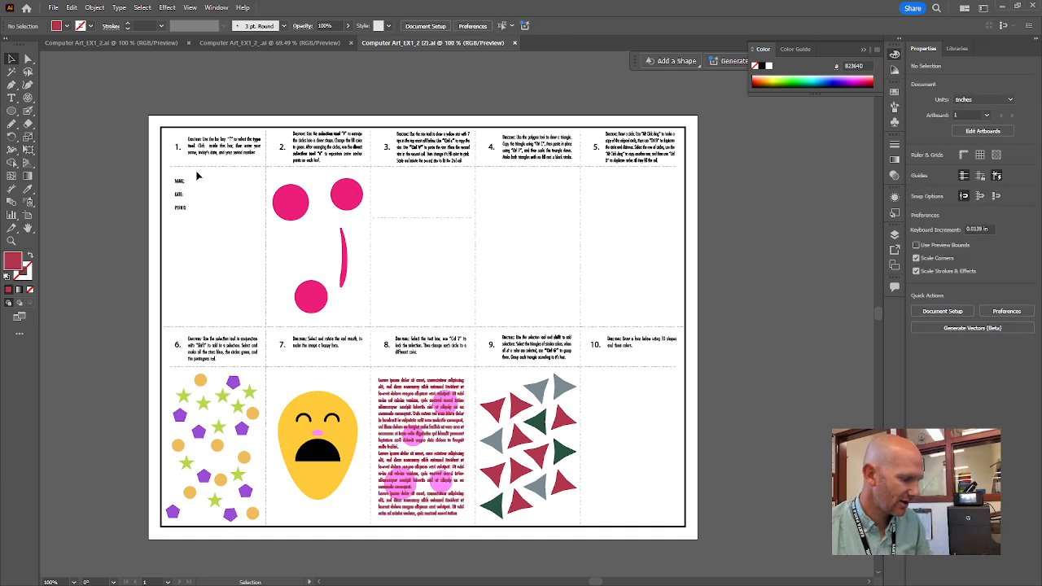
click(12, 241)
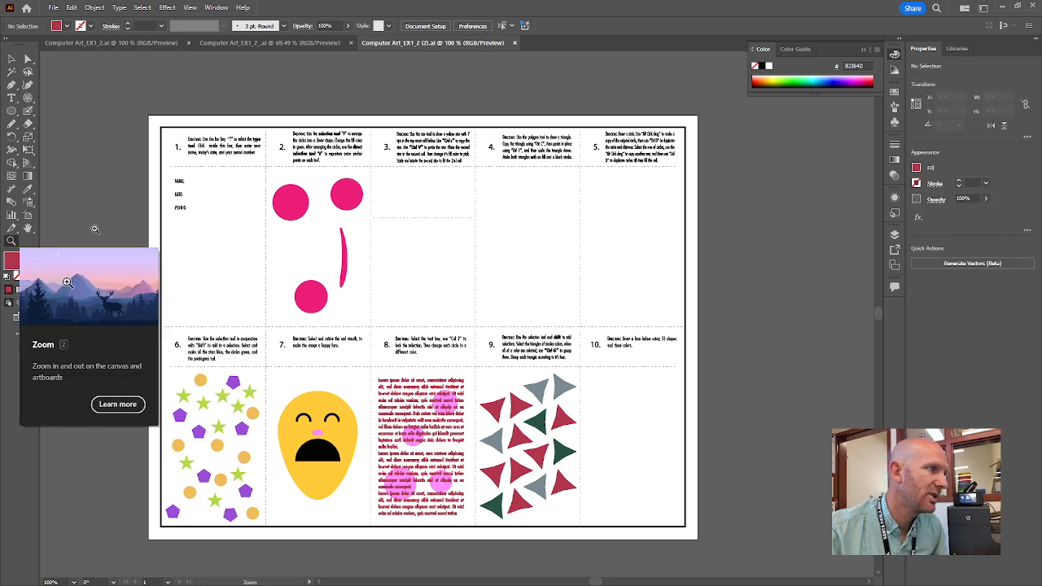
click(204, 186)
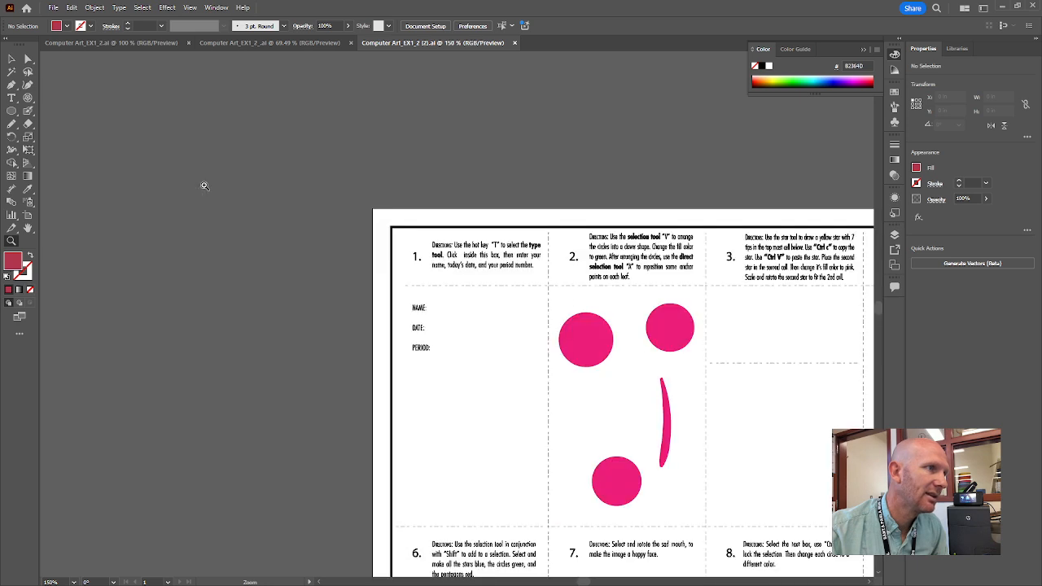
click(459, 325)
click(486, 308)
click(484, 307)
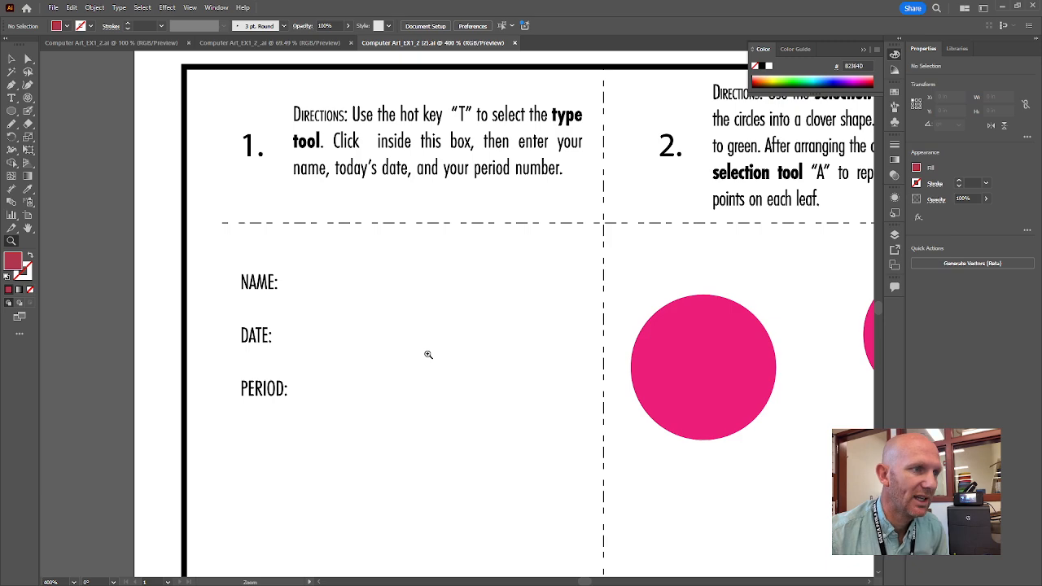
mouse_move(425, 353)
mouse_down()
mouse_move(468, 358)
mouse_move(290, 331)
mouse_move(515, 315)
mouse_move(361, 333)
mouse_move(502, 360)
mouse_move(411, 357)
mouse_up()
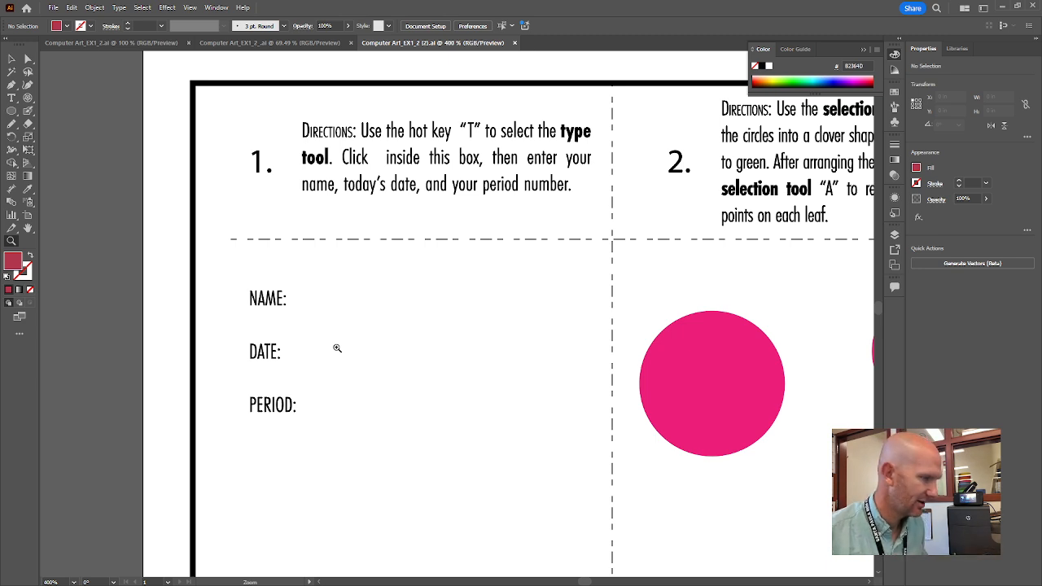
Type the teacher's name beside NAME: and line it up with the label.
key(t)
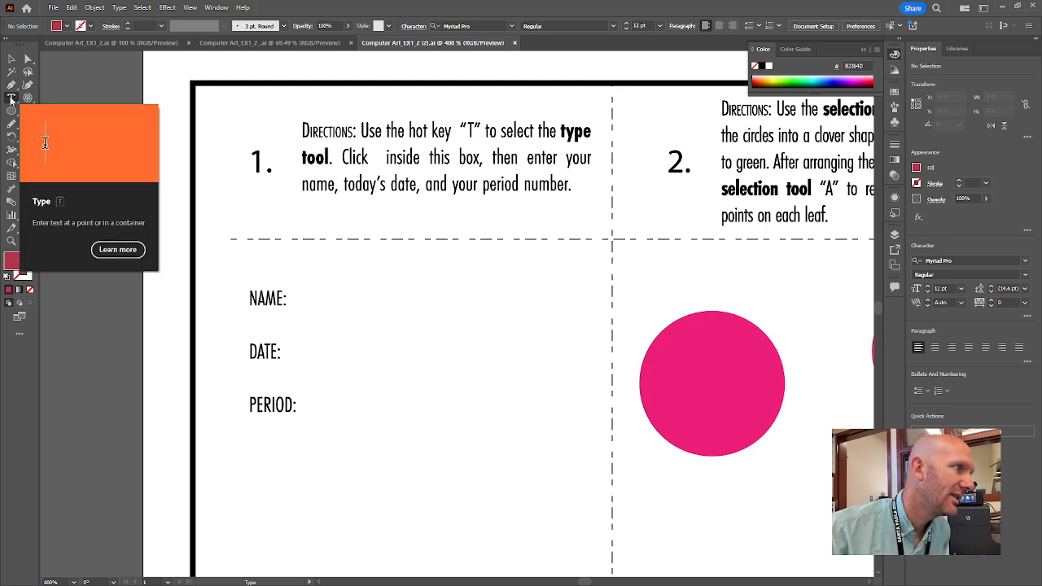
click(317, 299)
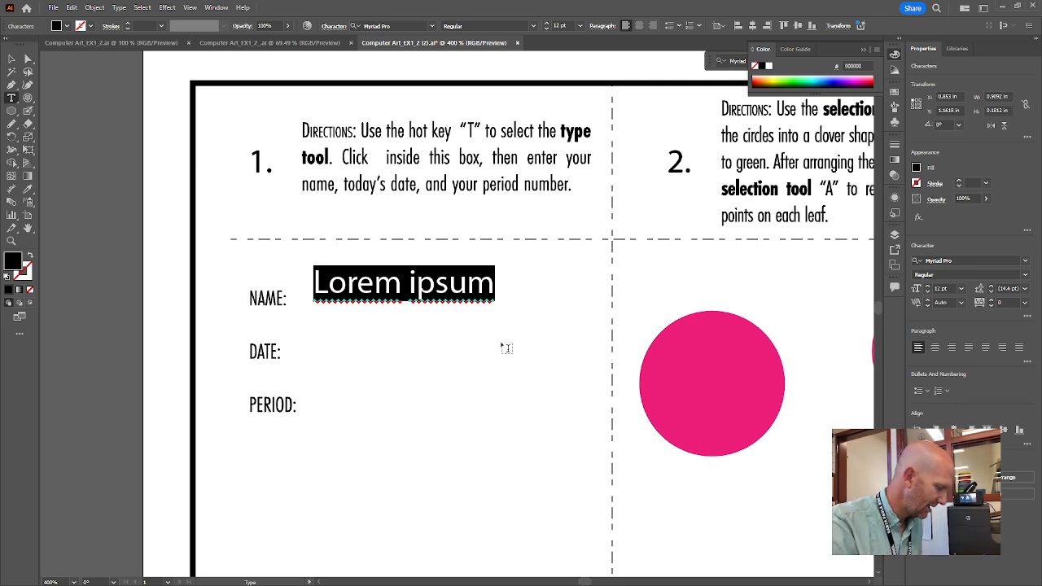
text(Mr. F.)
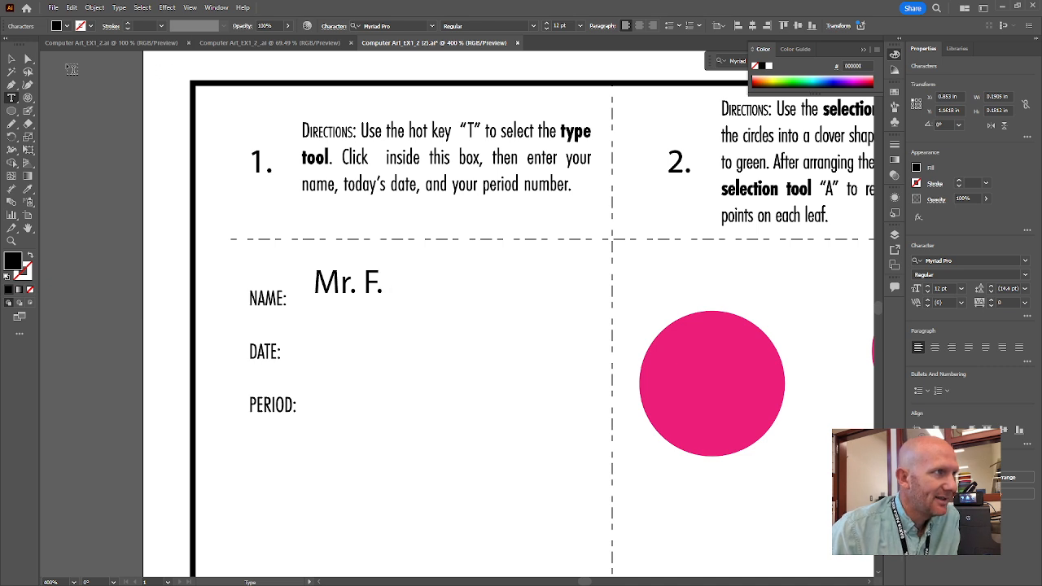
click(10, 61)
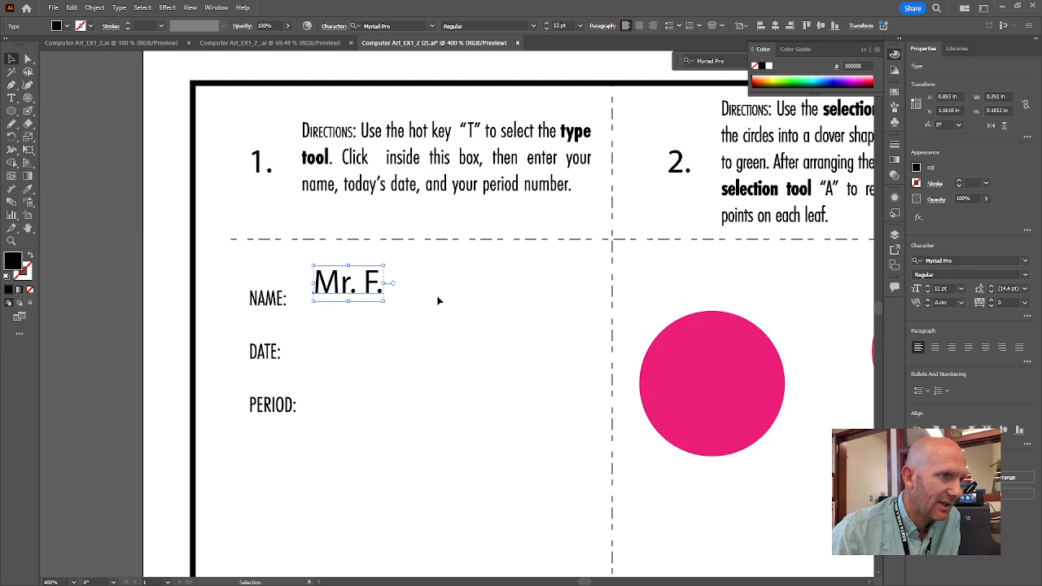
drag(351, 290, 350, 299)
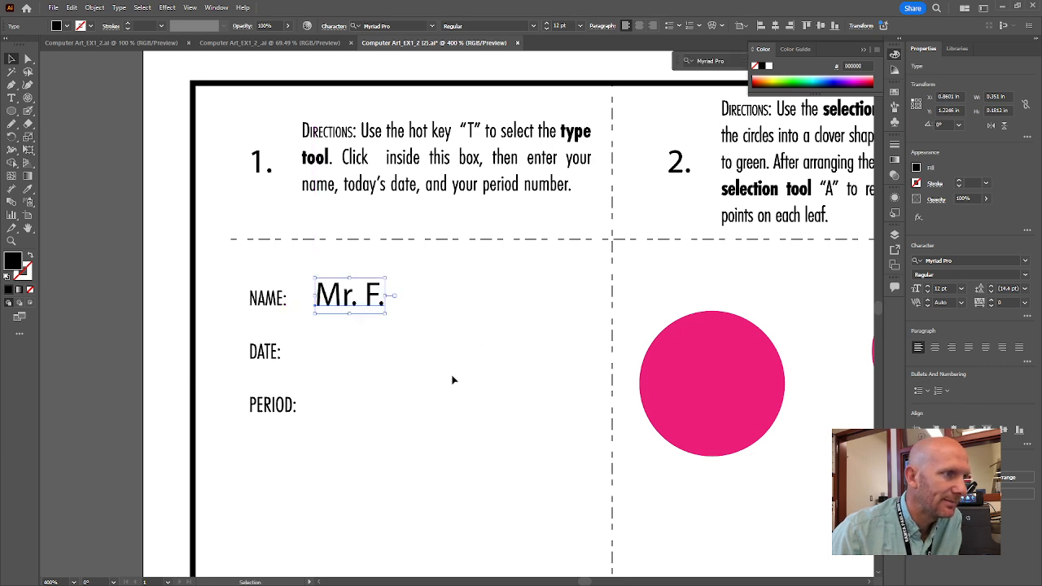
Add the date 08.21.24 beside DATE: and align it with the label.
click(15, 99)
click(325, 350)
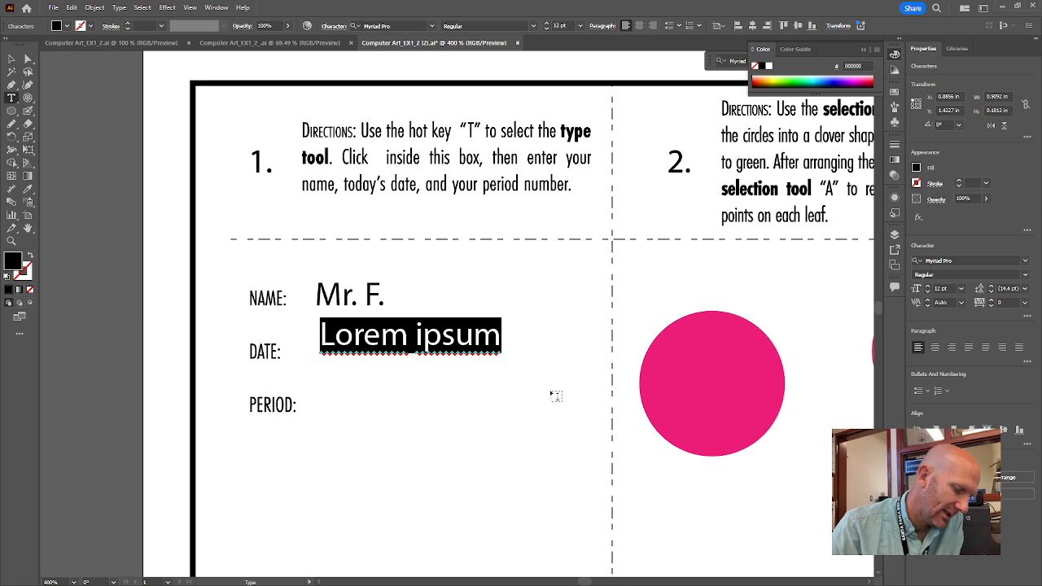
text(08.)
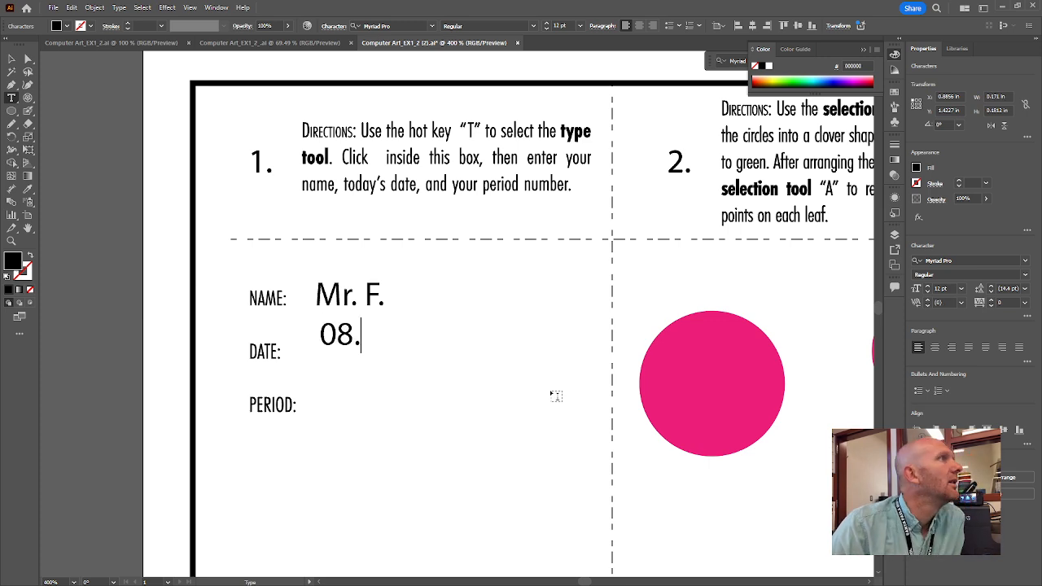
text(21.24)
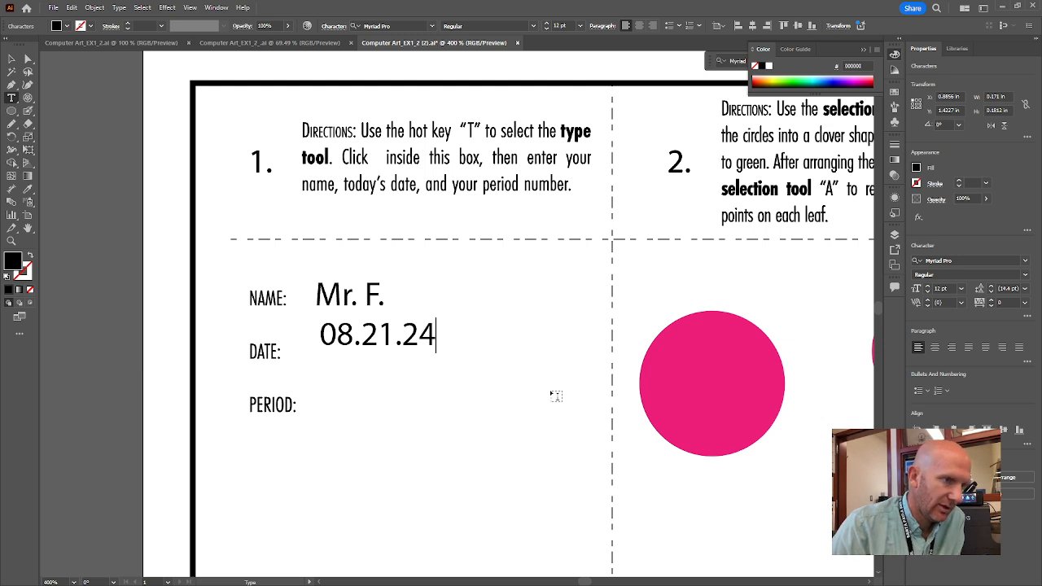
click(13, 62)
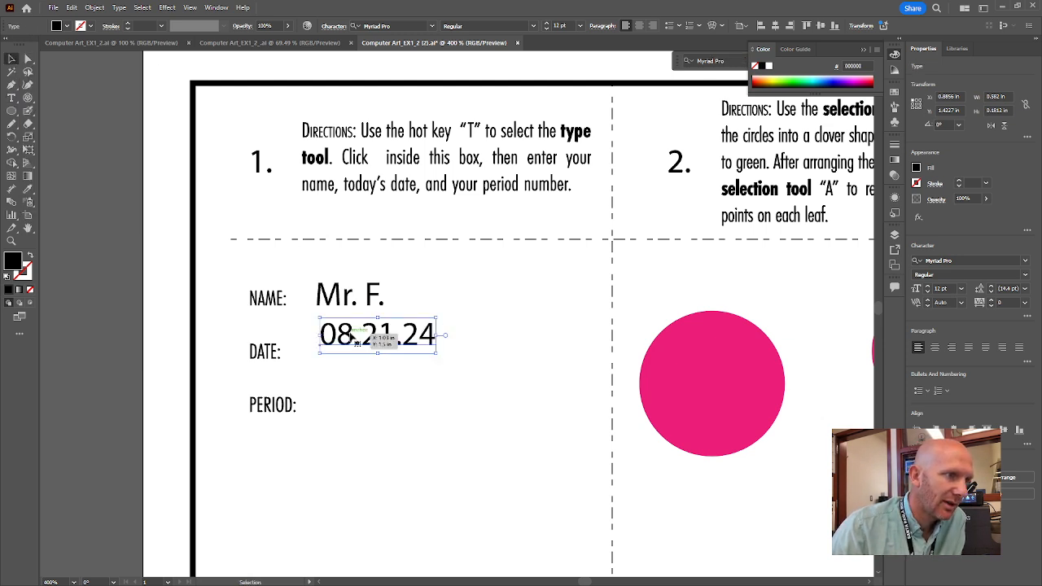
mouse_move(356, 345)
mouse_down()
mouse_move(348, 359)
mouse_move(342, 353)
mouse_up()
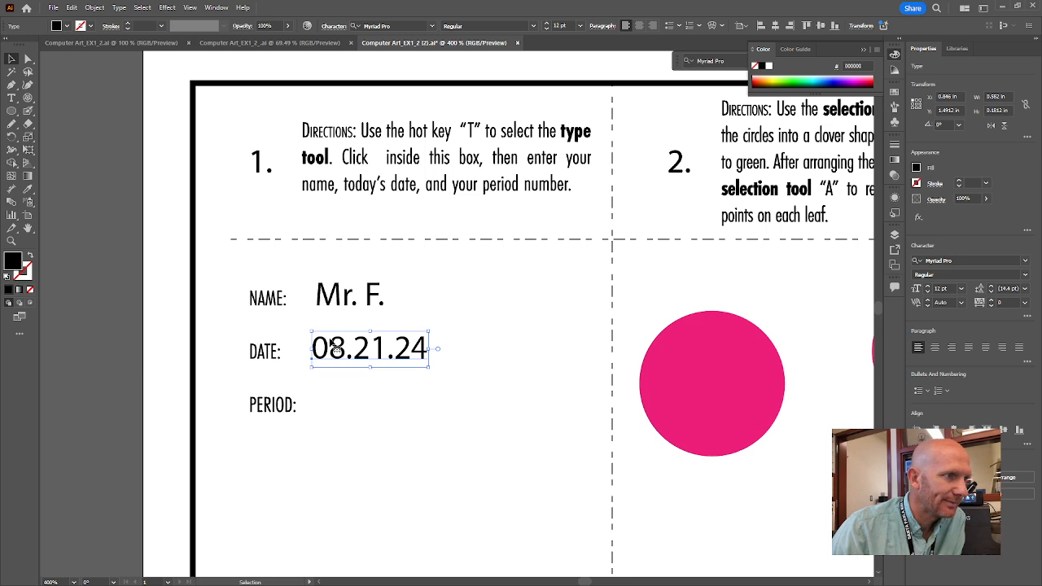
Add period 0 beside PERIOD: and fine-tune the date and period positions.
click(11, 98)
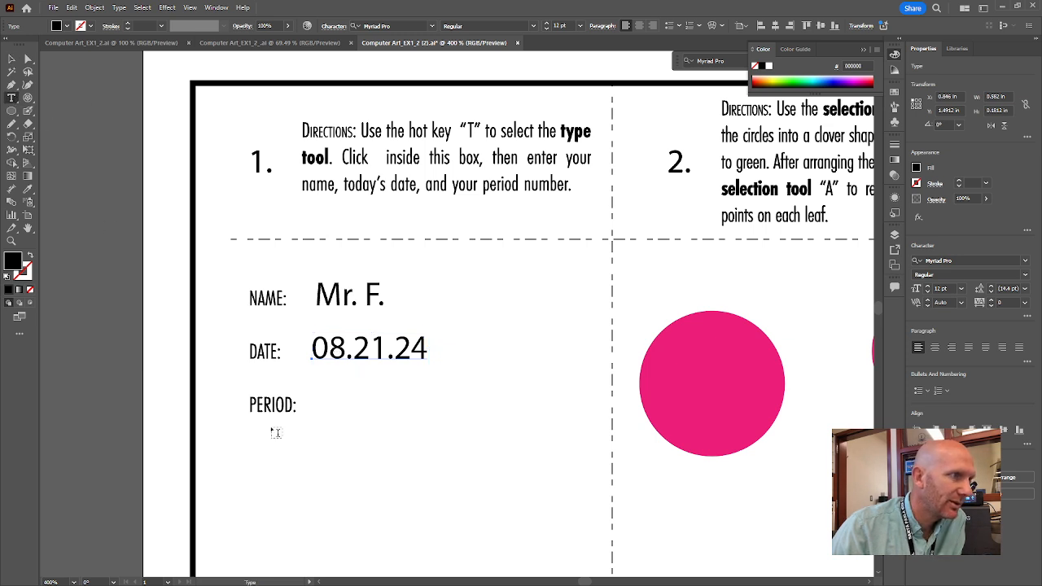
click(315, 402)
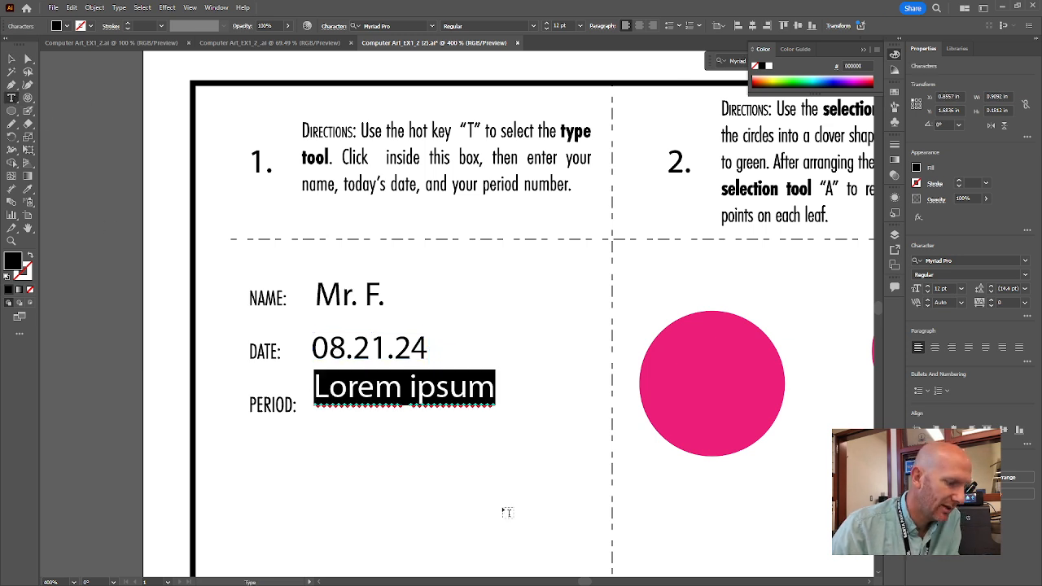
text(0)
click(11, 59)
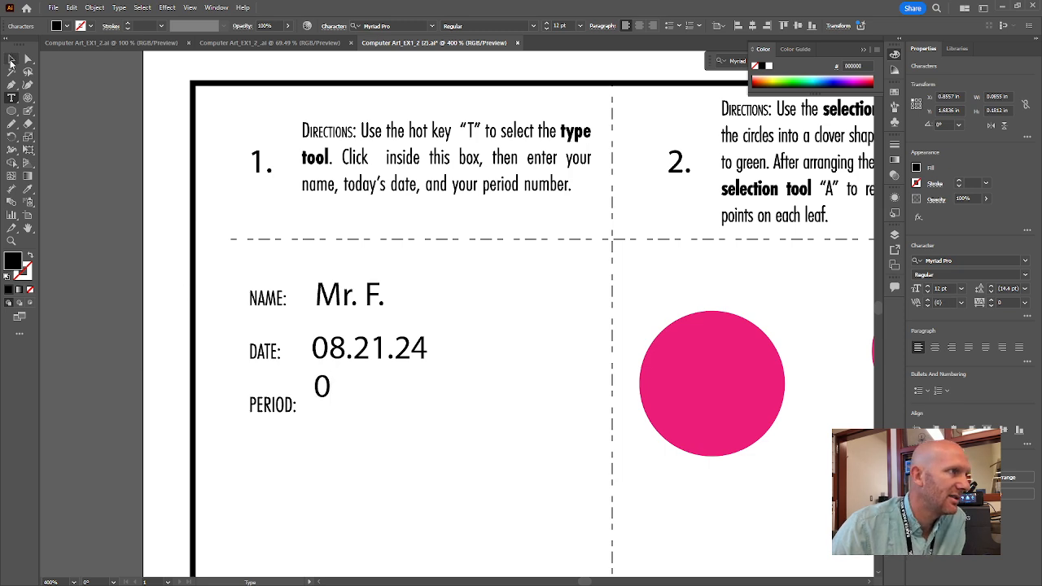
drag(323, 384, 320, 405)
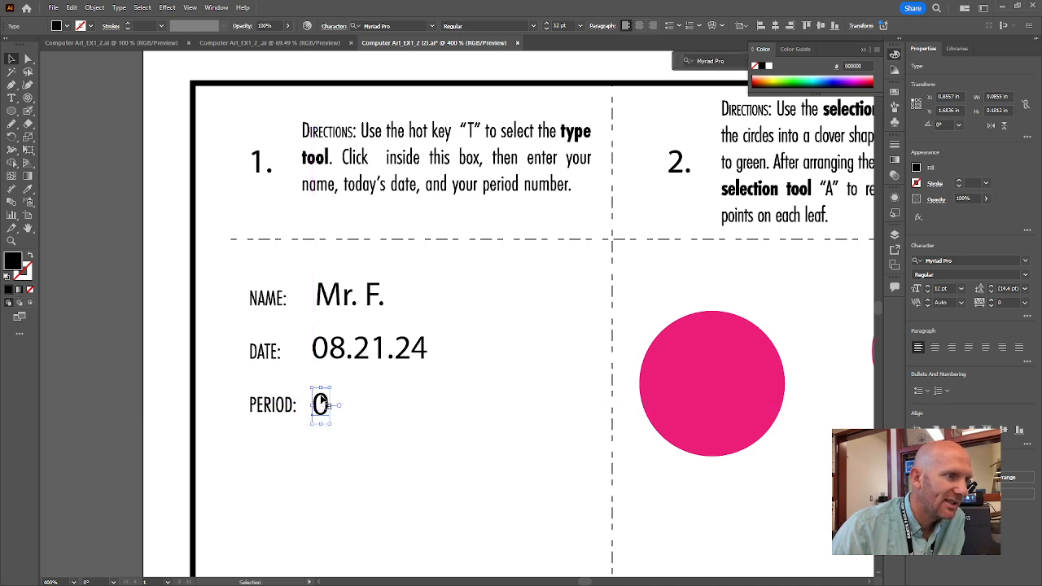
drag(317, 351, 332, 352)
drag(328, 402, 329, 403)
click(380, 420)
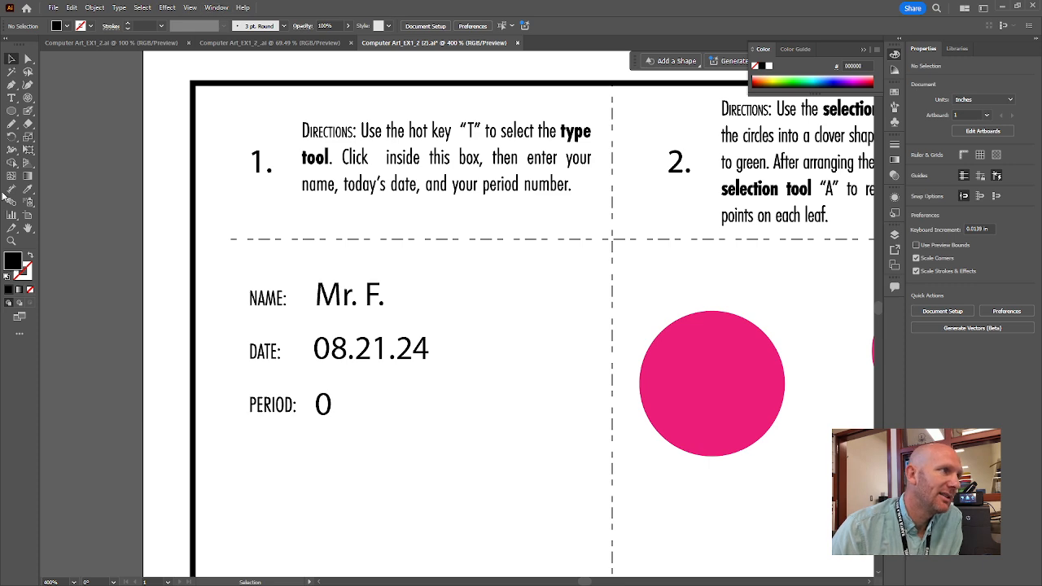
Reset the workspace to Essentials Classic from the Window > Workspace menu.
click(216, 7)
mouse_move(248, 71)
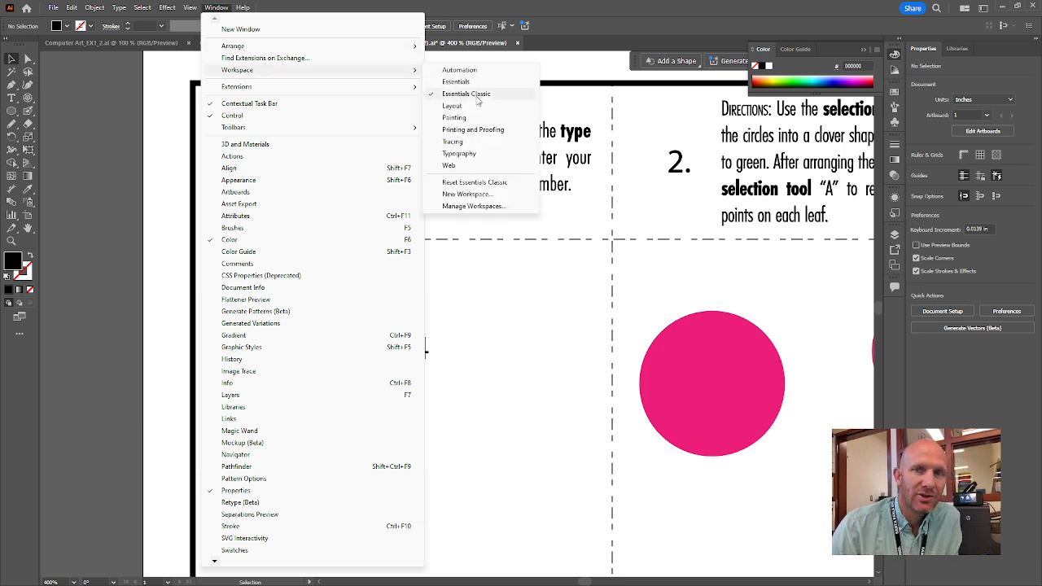
click(496, 184)
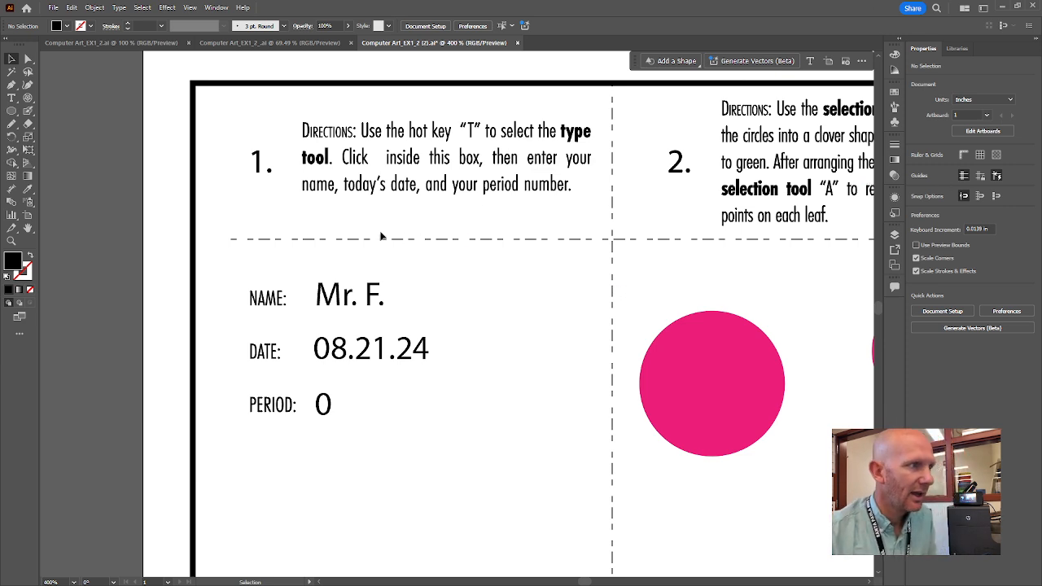
Pan the artboard to show box 2's three pink circles and curved stem.
click(27, 230)
drag(714, 278, 314, 243)
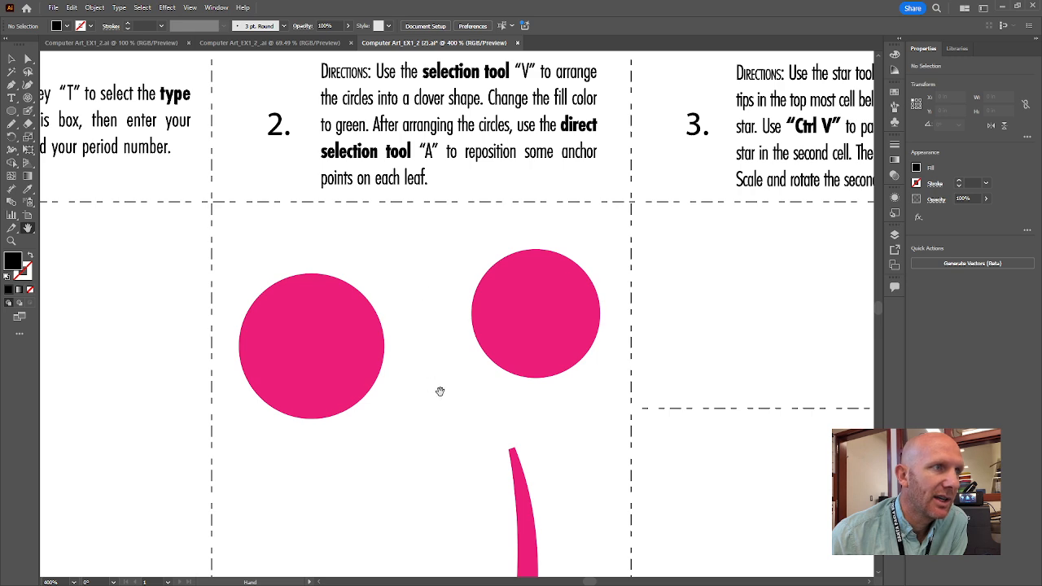
drag(442, 391, 428, 188)
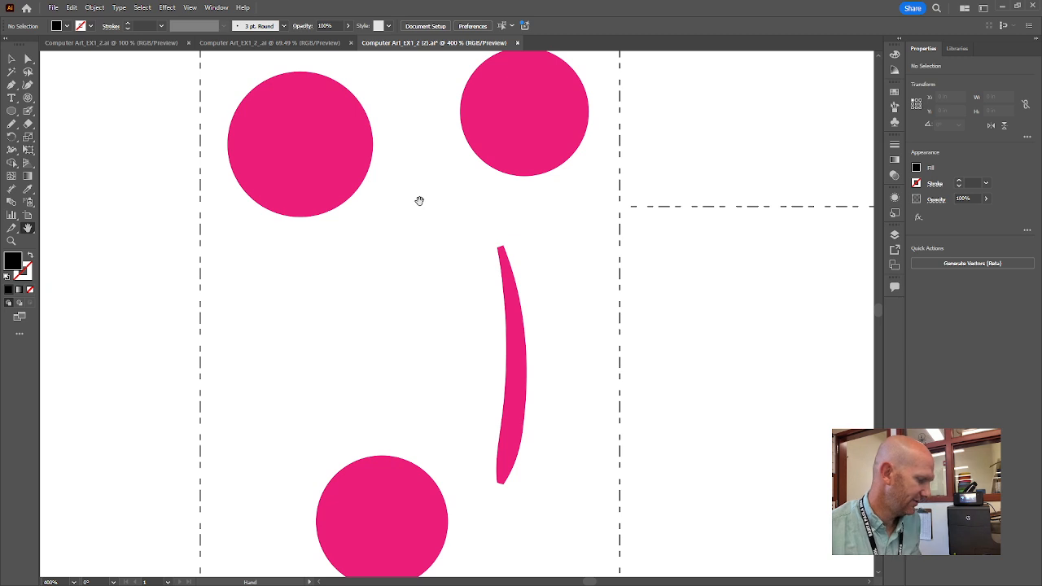
key(v)
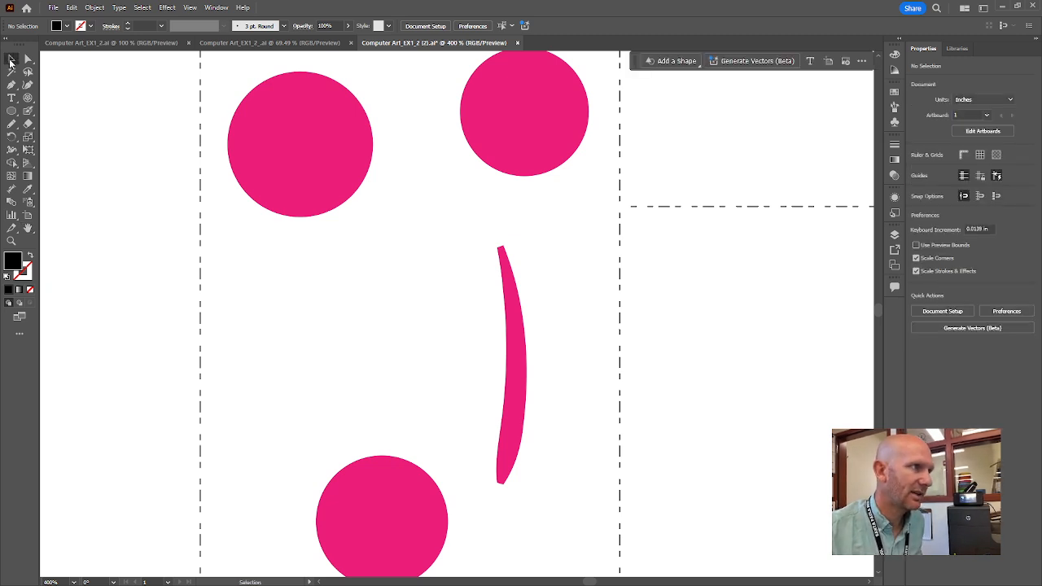
Drag the three pink circles into a clover cluster and slide the stem beneath it.
drag(521, 112, 478, 183)
drag(298, 157, 364, 159)
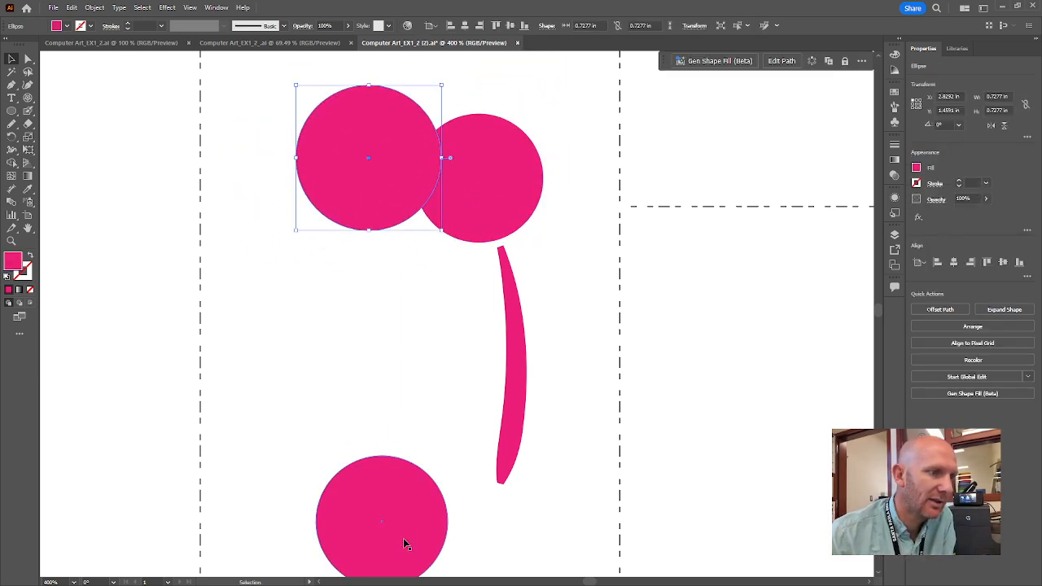
drag(393, 523, 378, 276)
drag(505, 212, 478, 232)
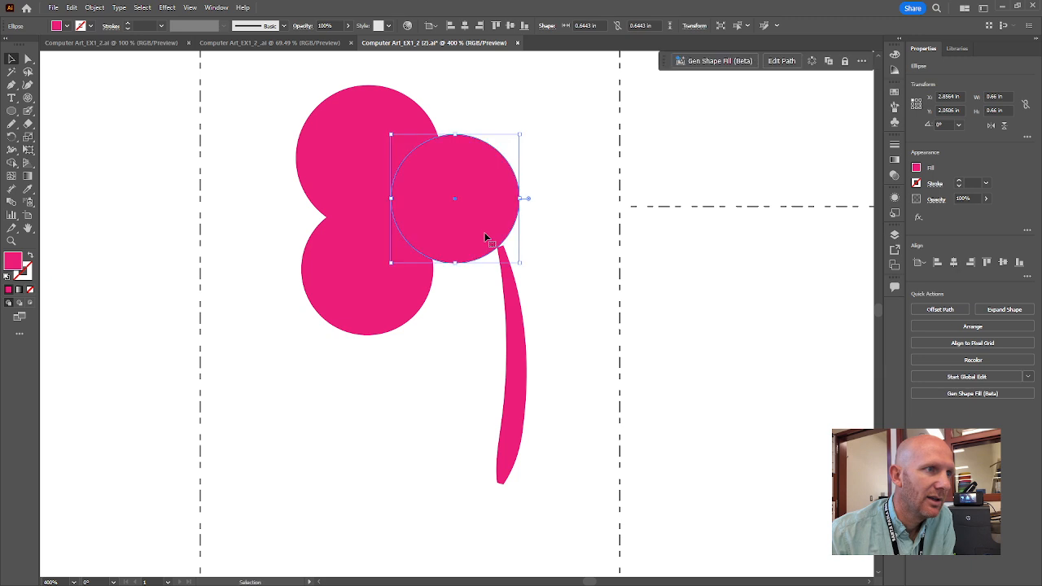
drag(516, 364, 446, 346)
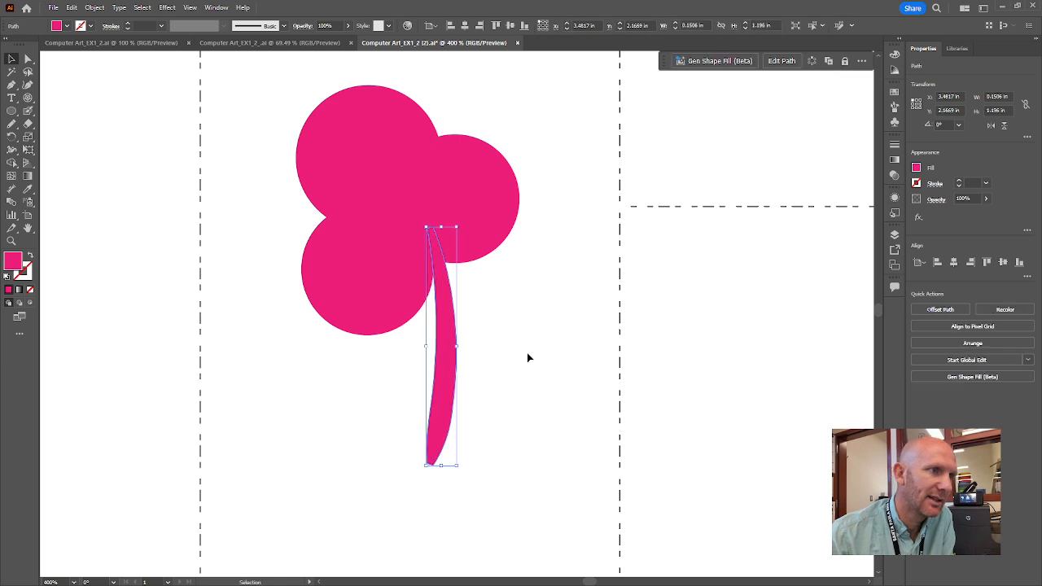
click(527, 357)
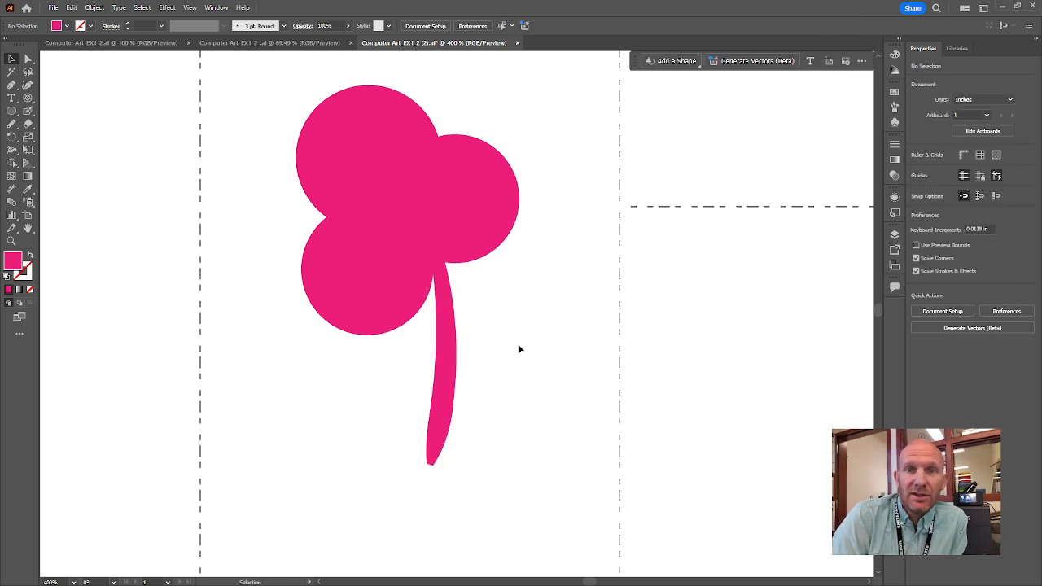
Nudge the leaves into place and marquee-select all three leaves and the stem.
mouse_move(460, 178)
mouse_down()
mouse_move(489, 184)
mouse_move(462, 194)
mouse_up()
mouse_move(371, 280)
mouse_down()
mouse_move(356, 282)
mouse_move(372, 271)
mouse_up()
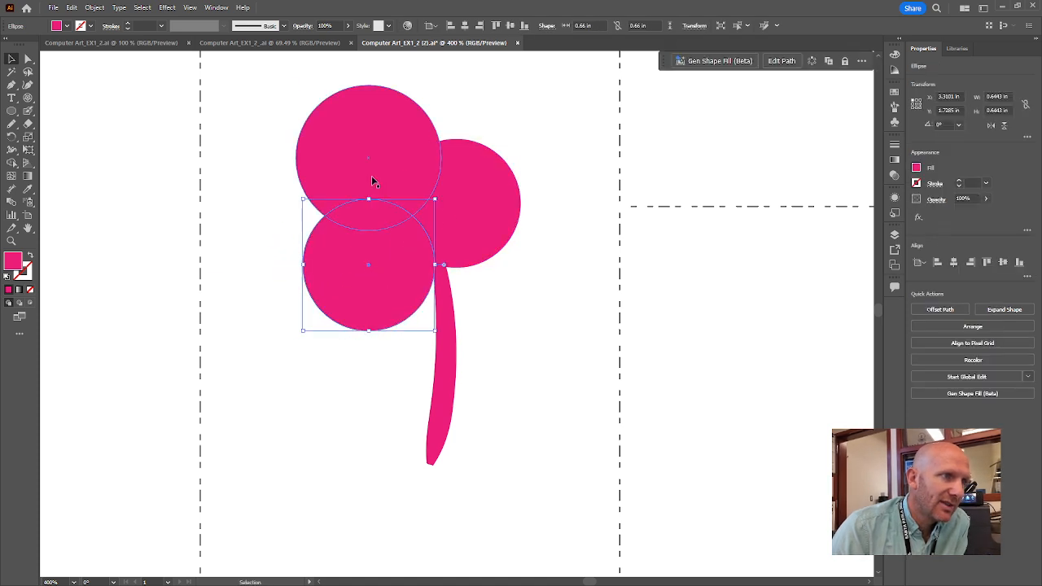
mouse_move(374, 180)
mouse_down()
mouse_move(403, 158)
mouse_move(383, 173)
mouse_up()
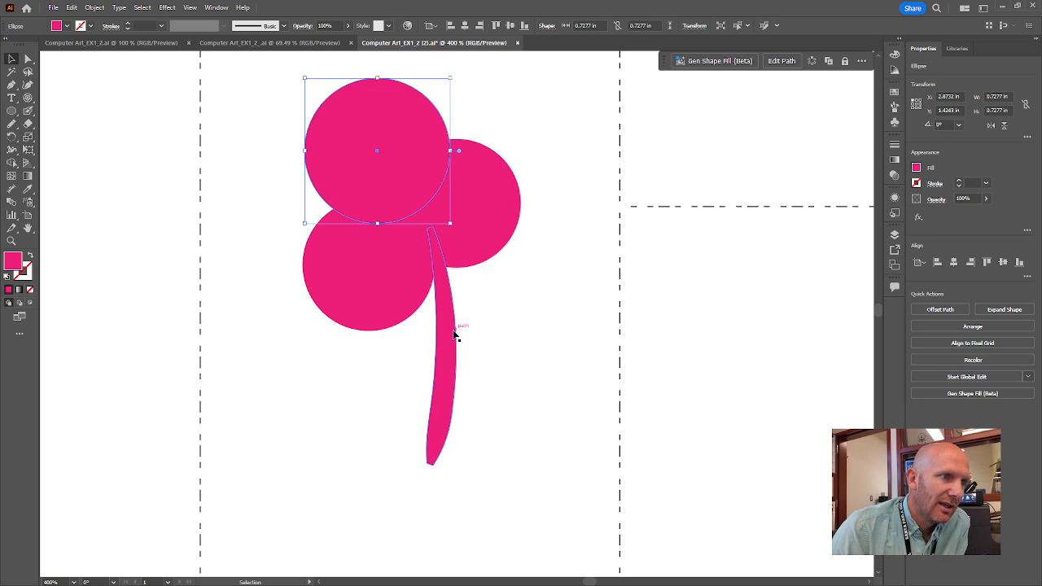
mouse_move(454, 334)
mouse_down()
mouse_move(468, 332)
mouse_move(454, 334)
mouse_up()
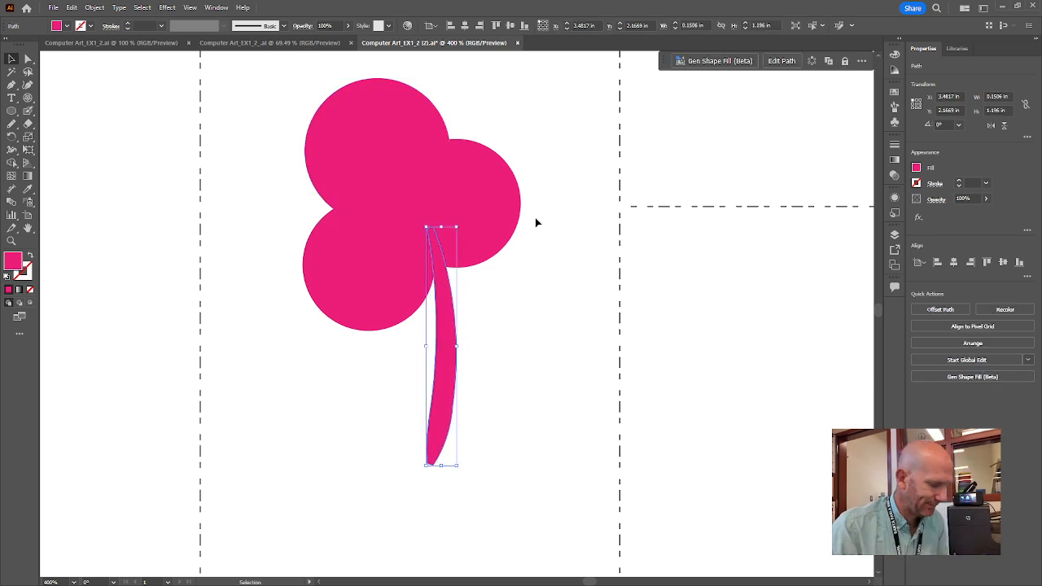
drag(532, 151, 570, 353)
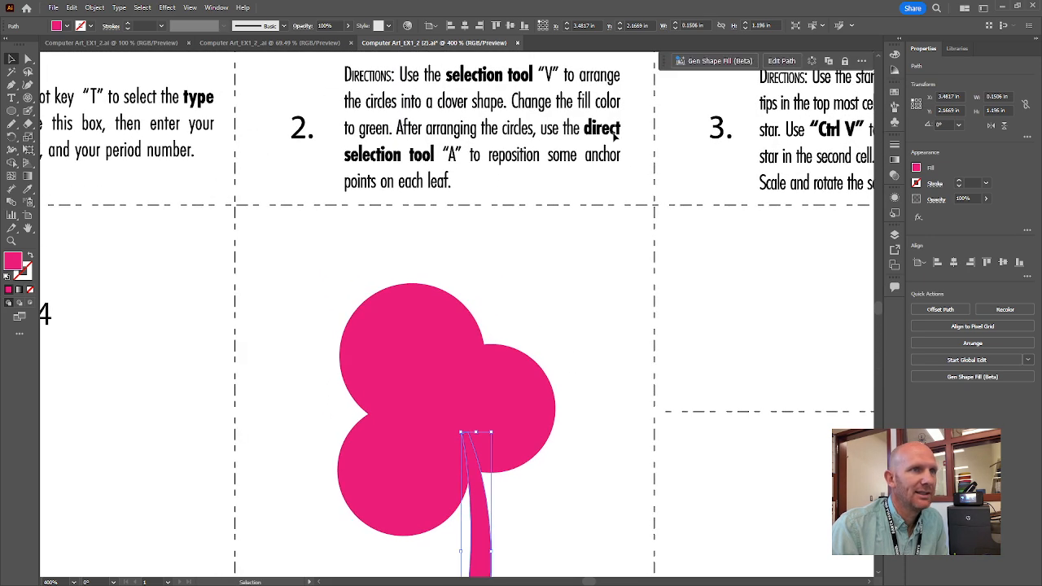
drag(596, 457, 577, 269)
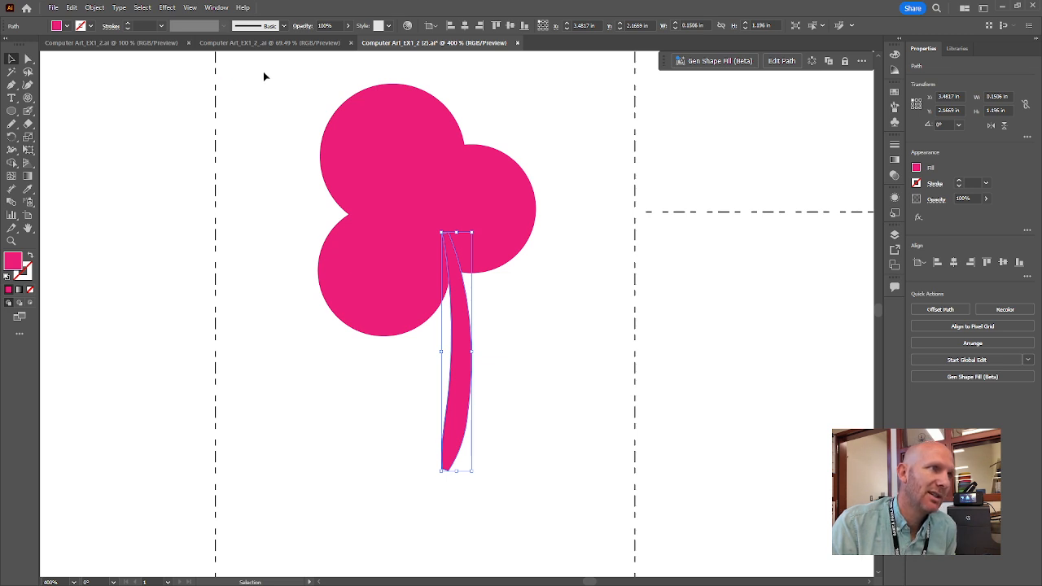
drag(264, 73, 576, 491)
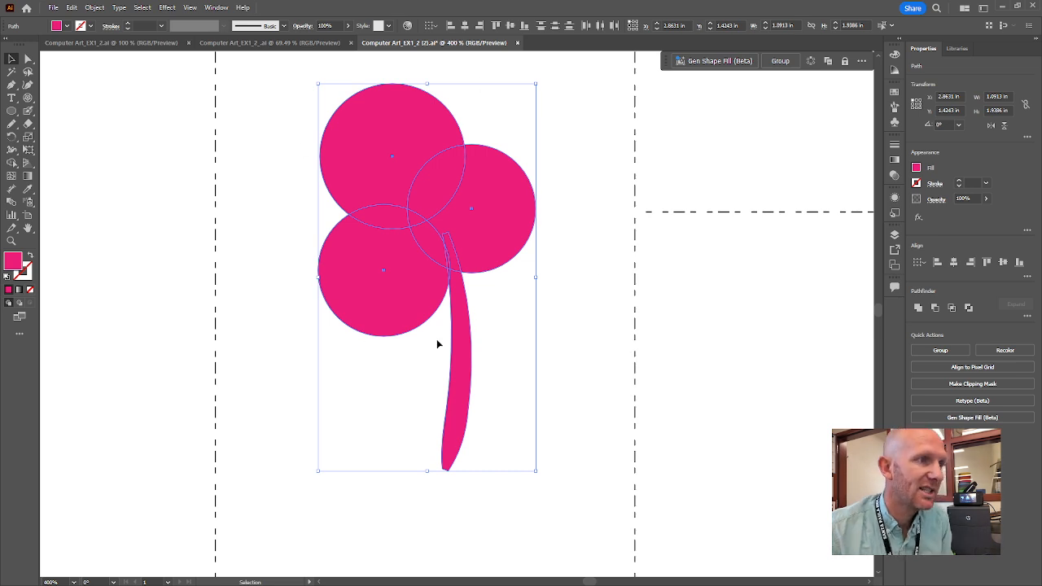
Fill the clover's leaves and stem with green #1F932D using the Color Picker.
double_click(13, 261)
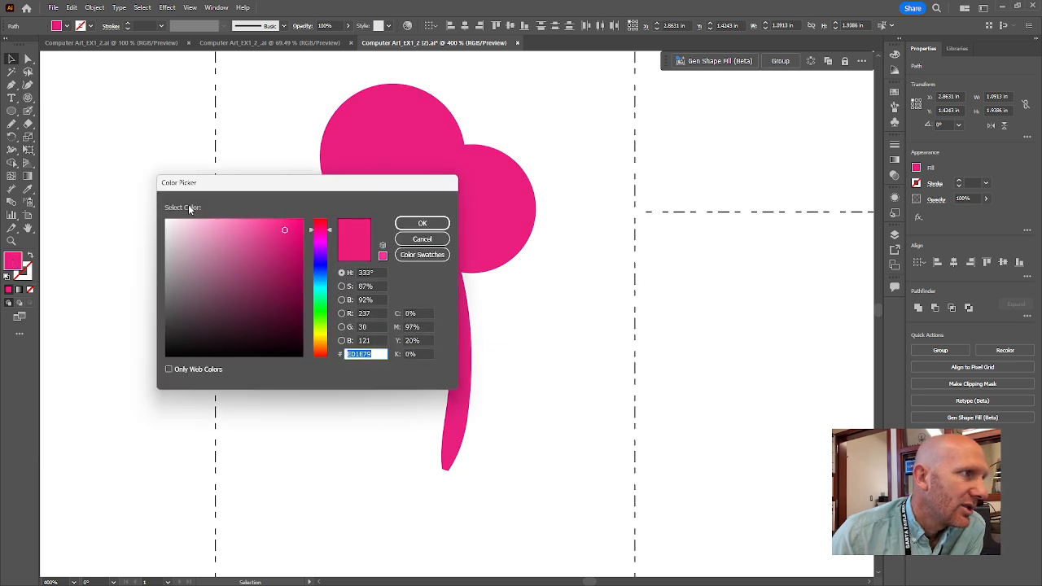
drag(216, 187, 604, 141)
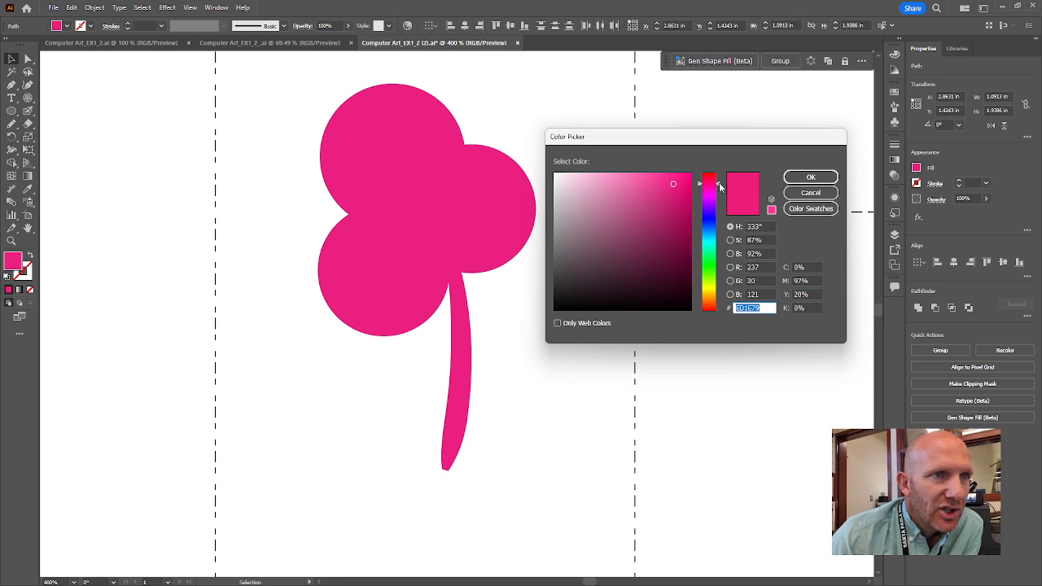
drag(720, 188, 718, 262)
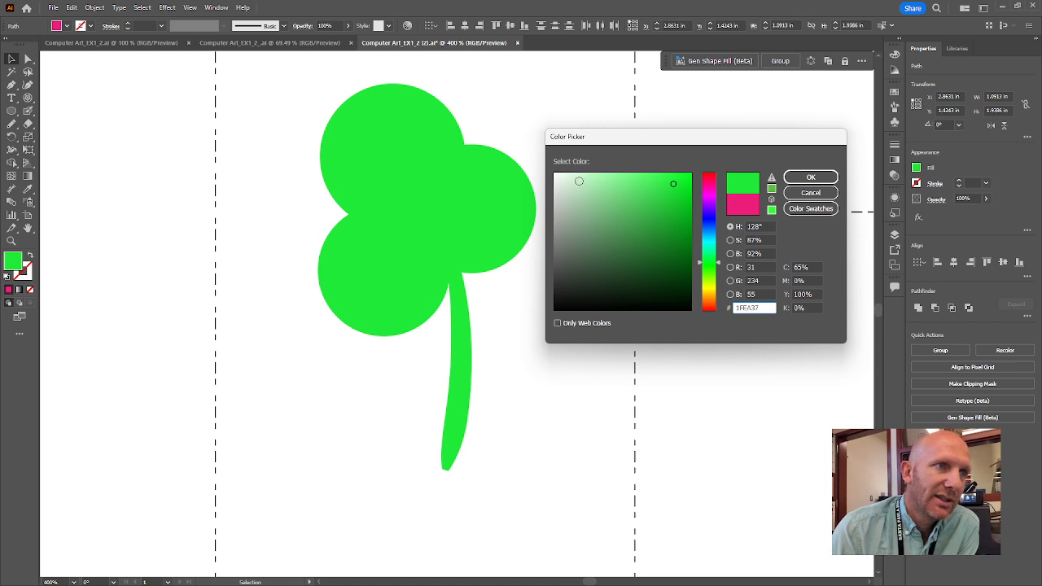
click(564, 177)
drag(564, 177, 569, 274)
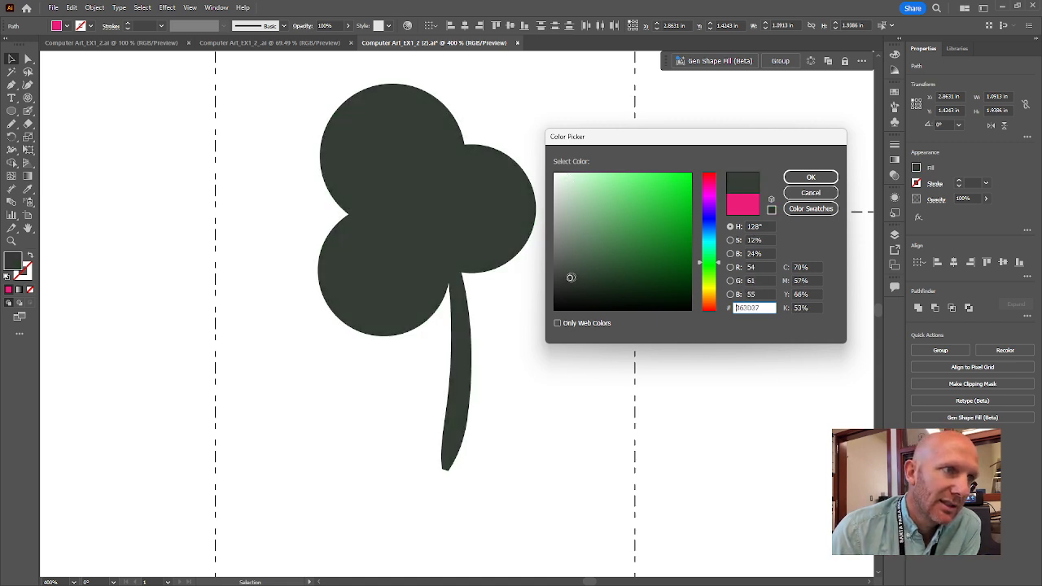
click(649, 279)
mouse_move(653, 279)
mouse_down()
mouse_move(676, 278)
mouse_move(673, 200)
mouse_move(675, 238)
mouse_move(663, 230)
mouse_up()
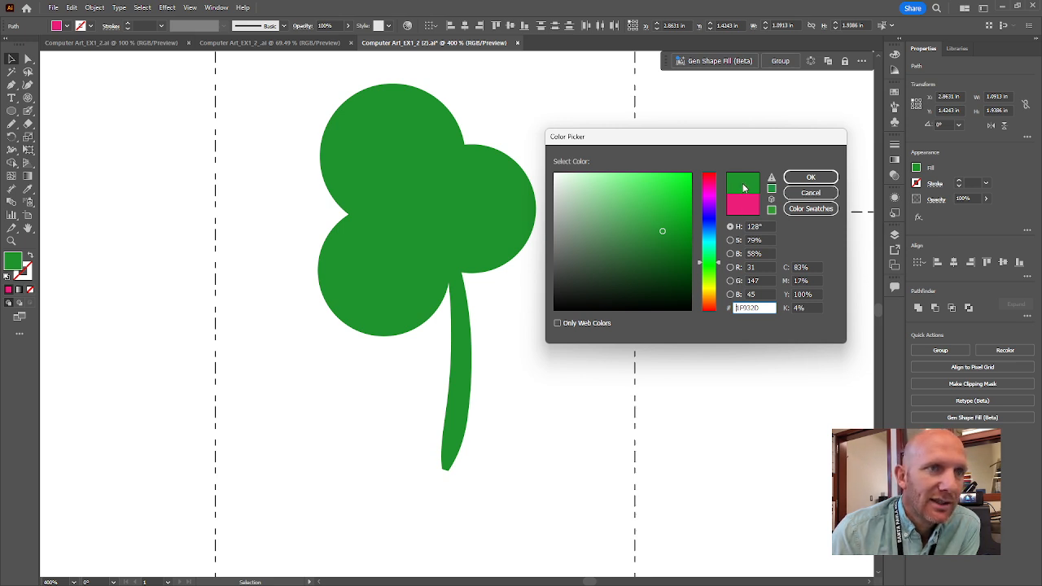
click(816, 180)
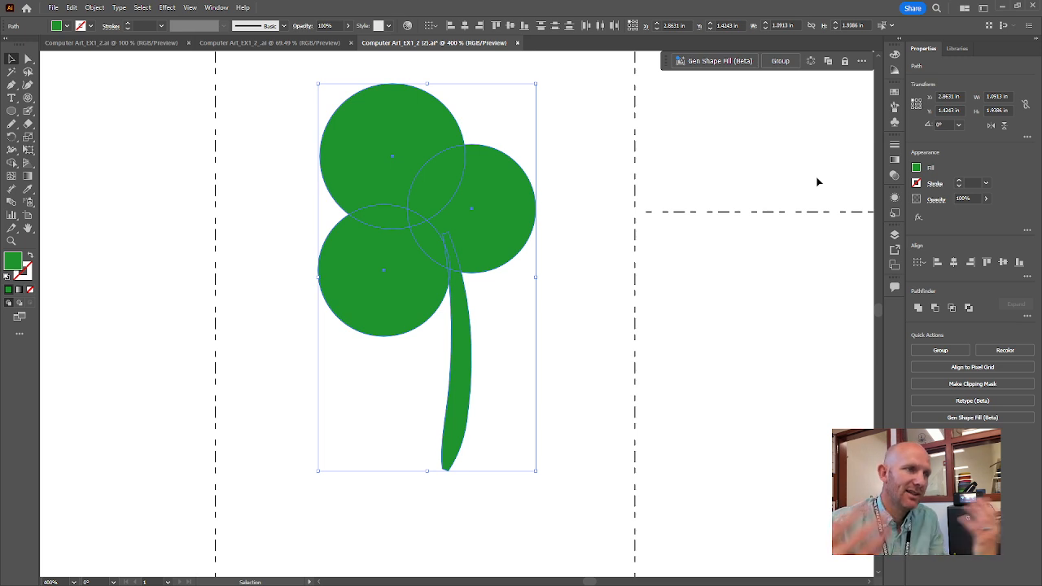
click(570, 174)
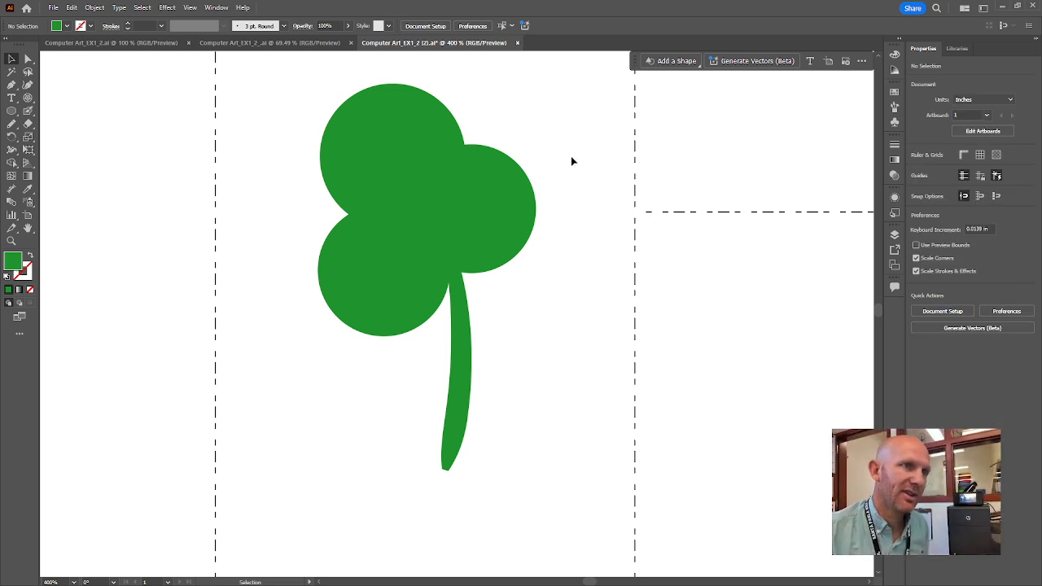
key(space)
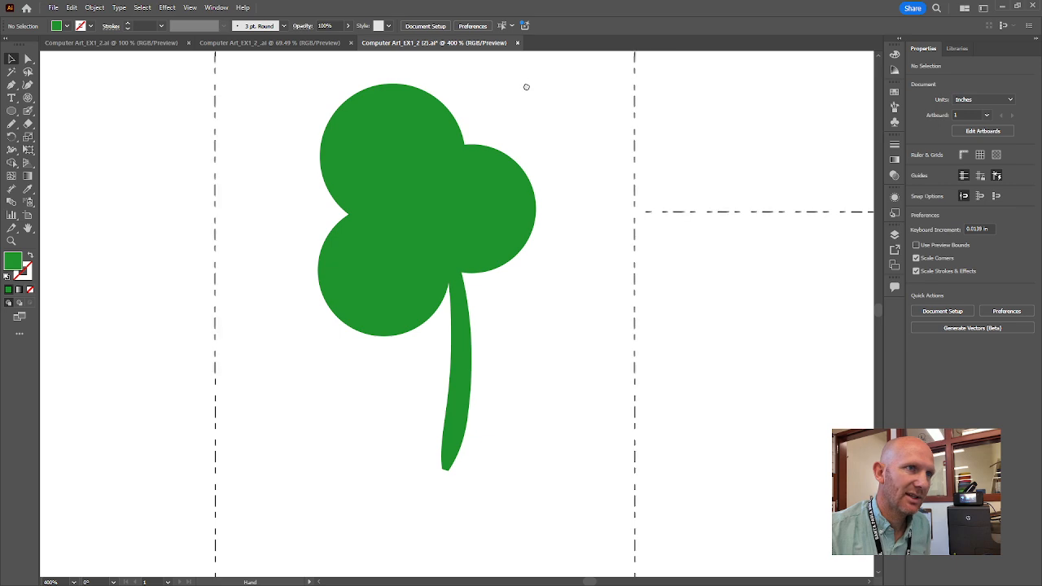
drag(526, 87, 511, 290)
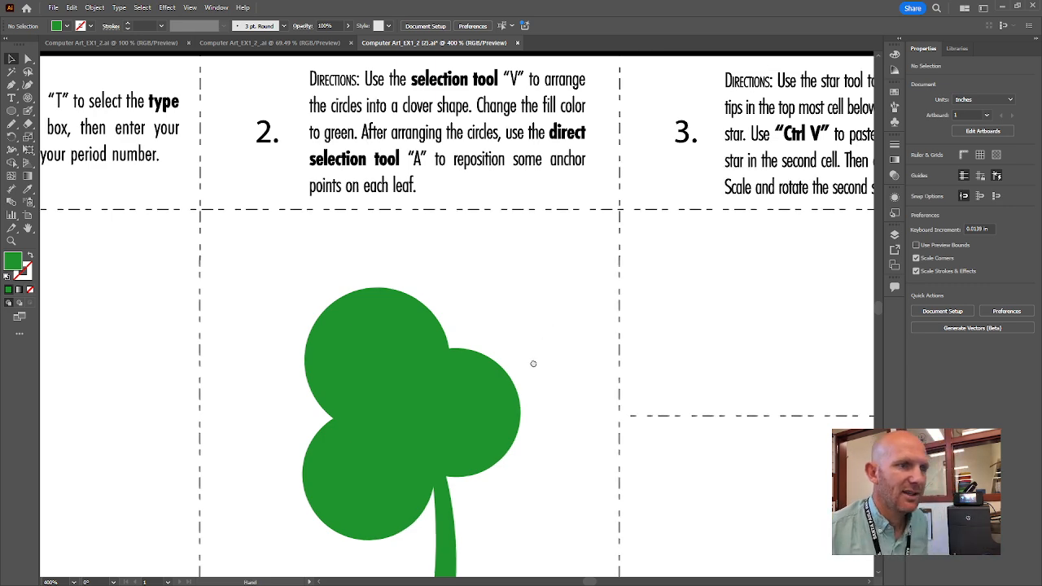
scroll(535, 363, down, 5)
scroll(535, 363, up, 1)
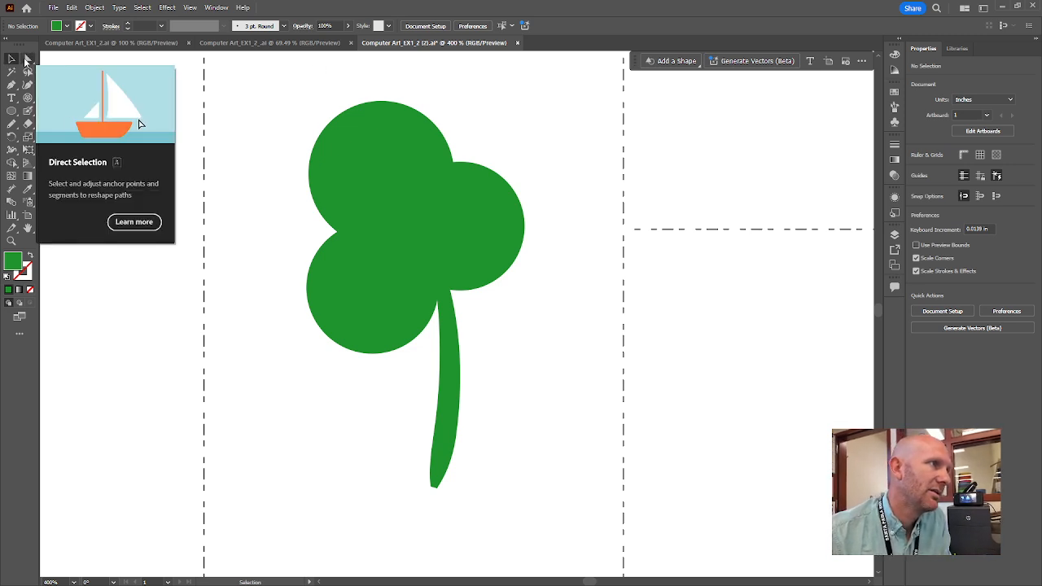
click(27, 60)
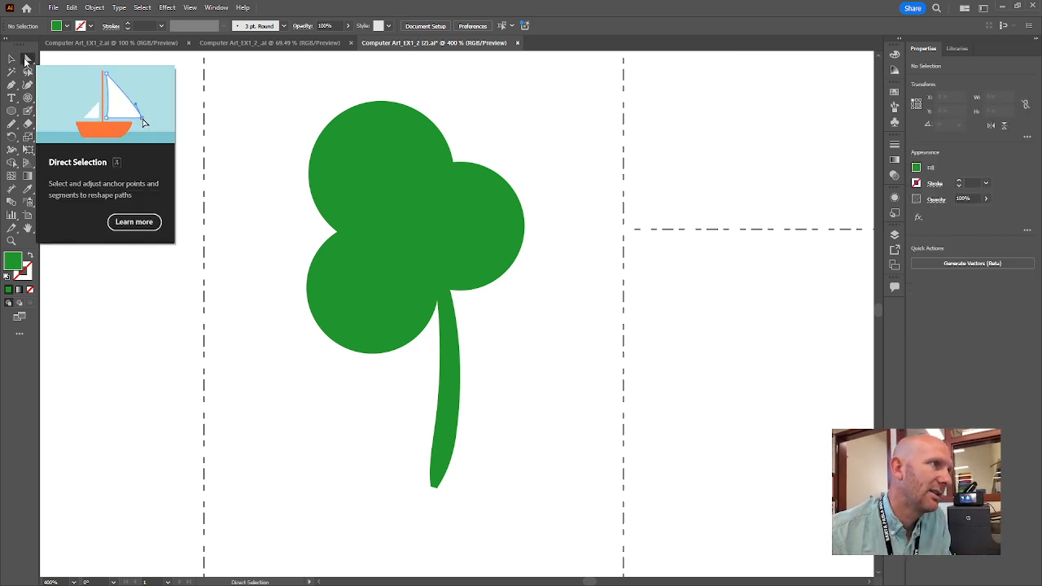
Pull in the right leaf's side, top-left leaf's top and lower-left leaf's bottom anchors.
click(484, 234)
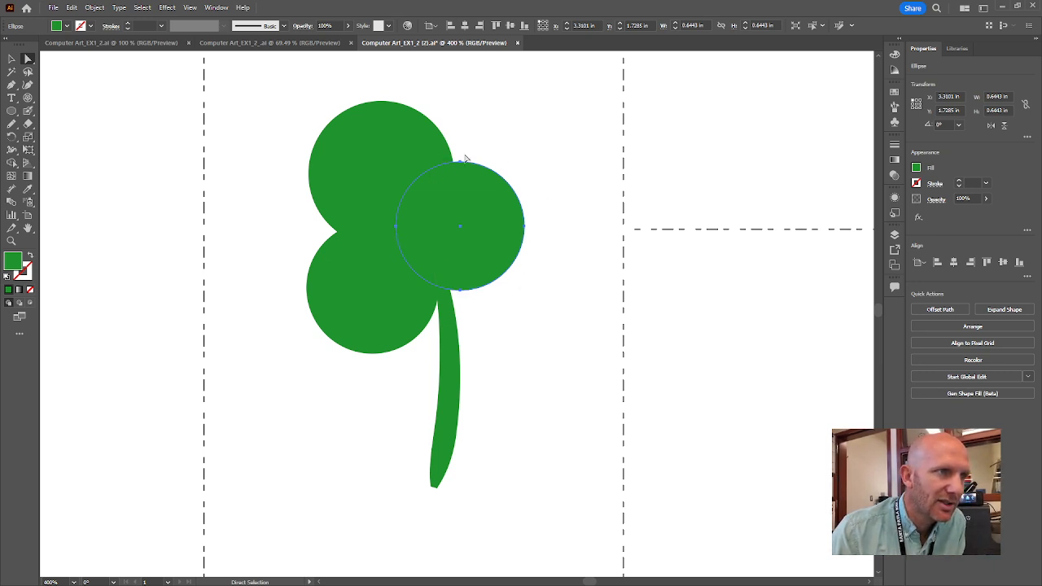
click(525, 229)
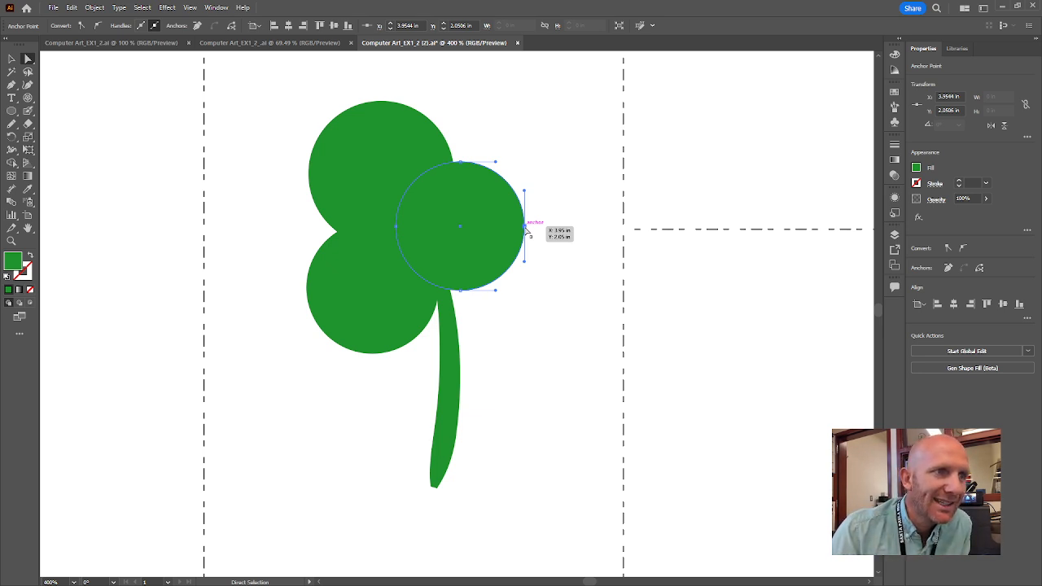
mouse_move(525, 231)
mouse_down()
mouse_move(505, 231)
mouse_move(547, 269)
mouse_move(509, 230)
mouse_move(586, 343)
mouse_move(547, 121)
mouse_move(534, 216)
mouse_move(505, 229)
mouse_up()
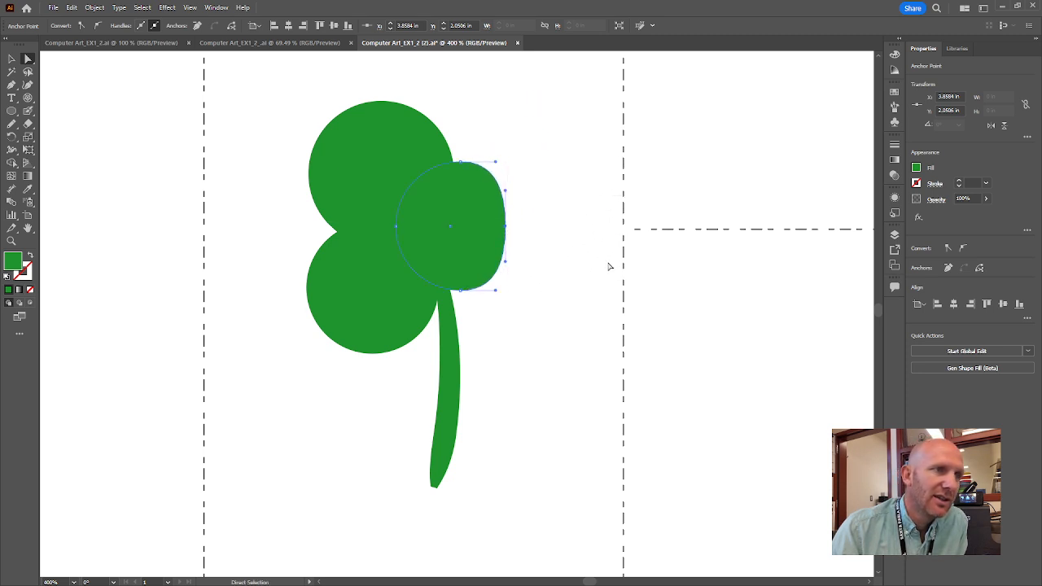
click(384, 133)
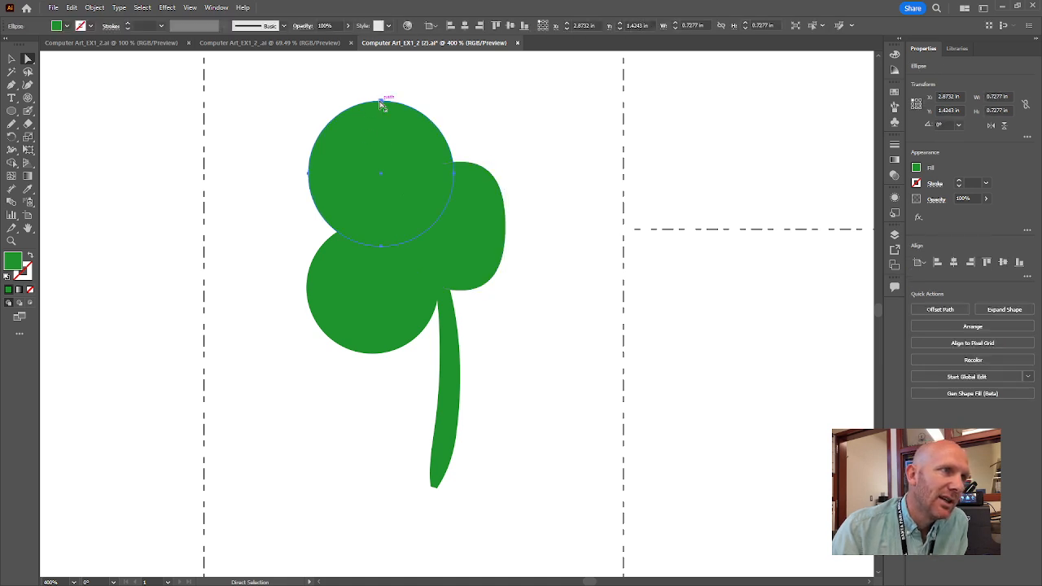
click(382, 101)
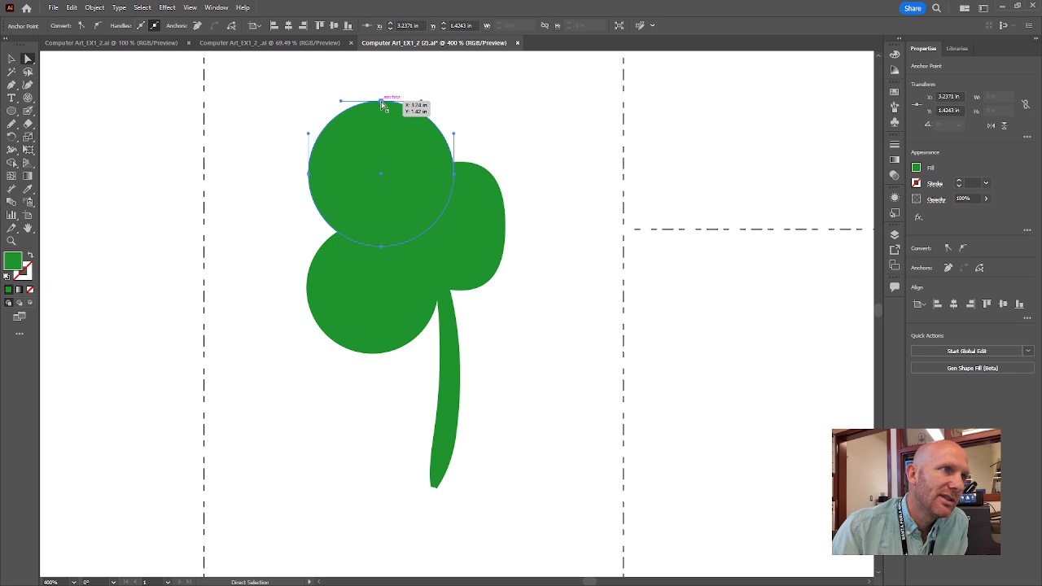
drag(383, 104, 375, 130)
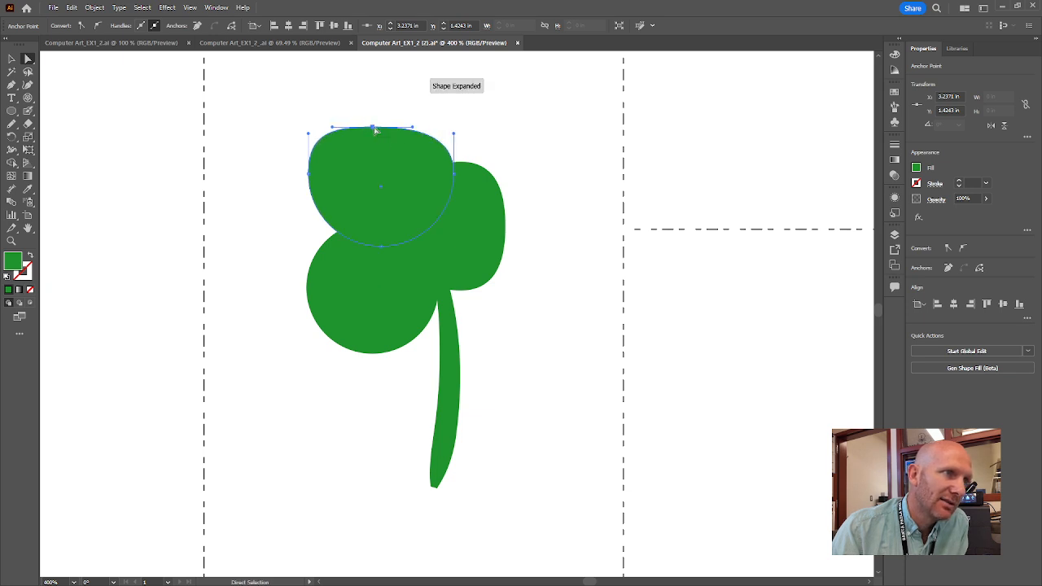
click(336, 301)
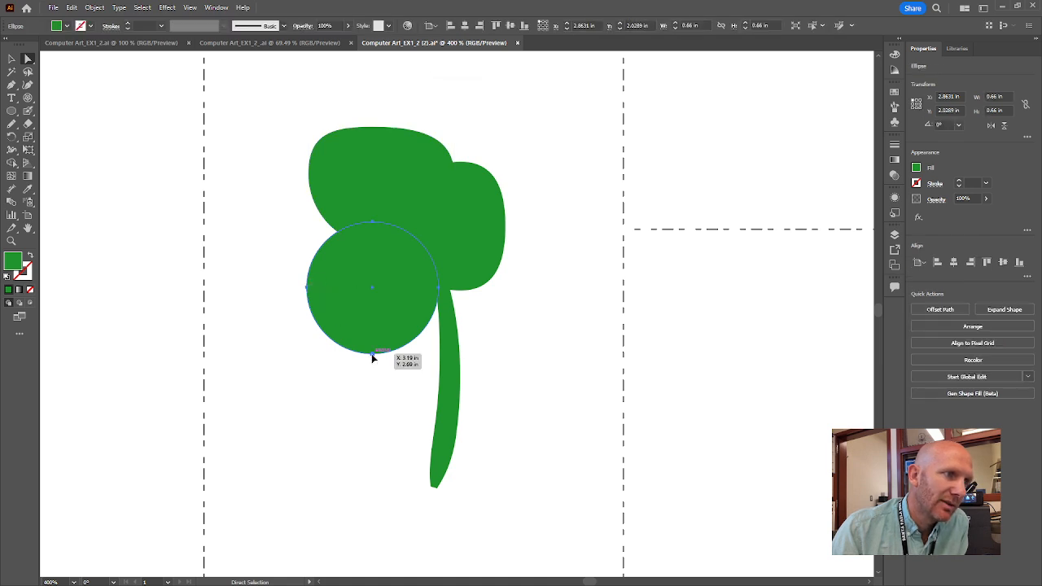
drag(371, 355, 372, 332)
click(534, 336)
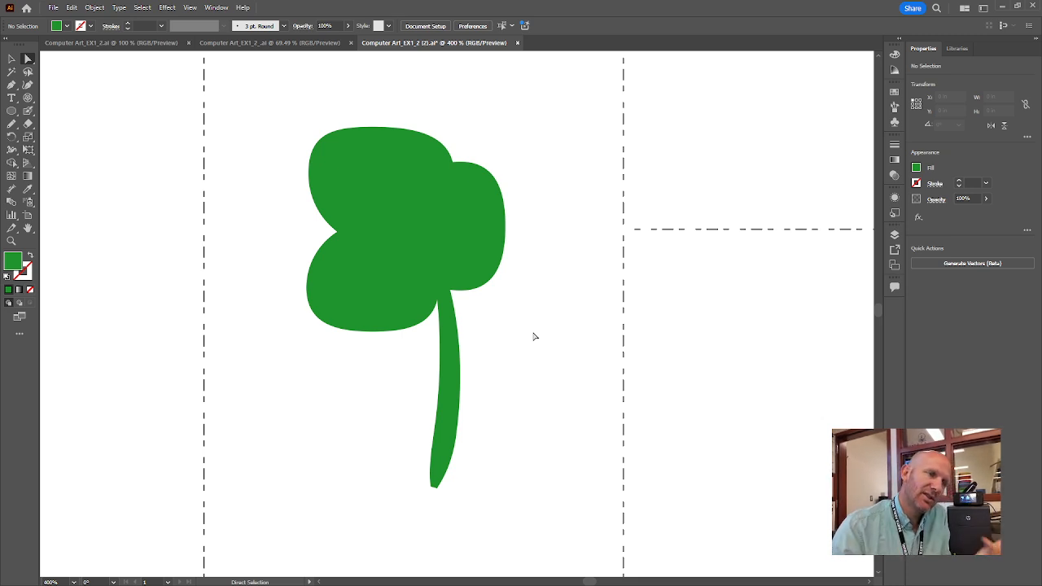
Nudge the three leaves into a tighter clover, then bring the worksheet grid into view.
drag(467, 223, 478, 224)
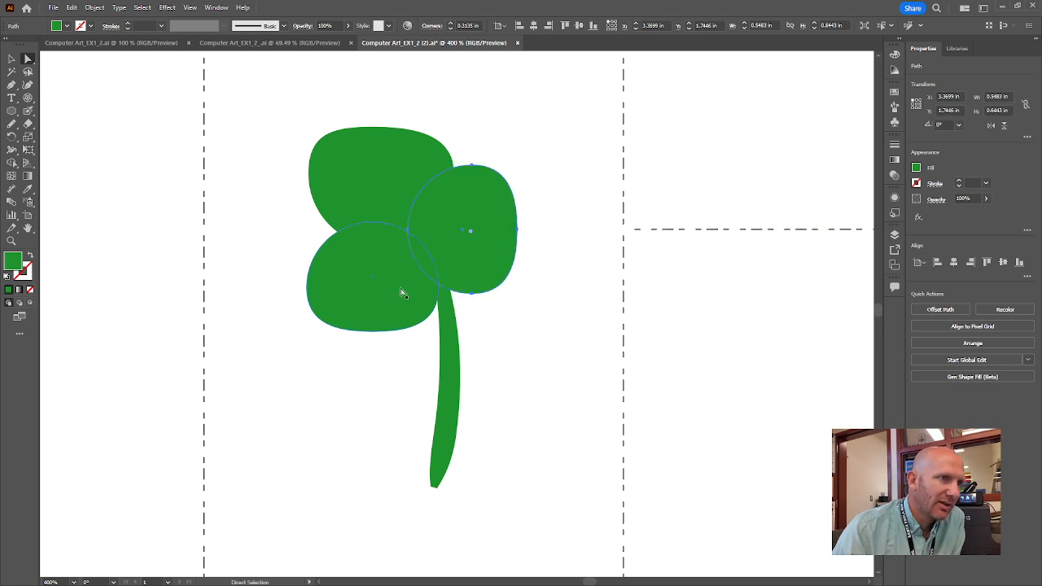
drag(402, 291, 411, 284)
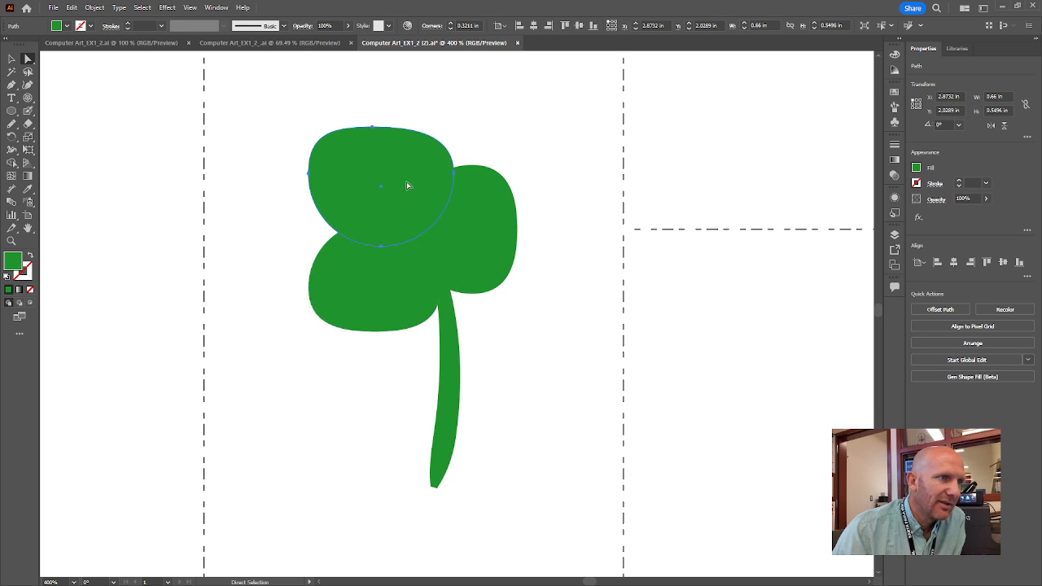
drag(406, 182, 407, 171)
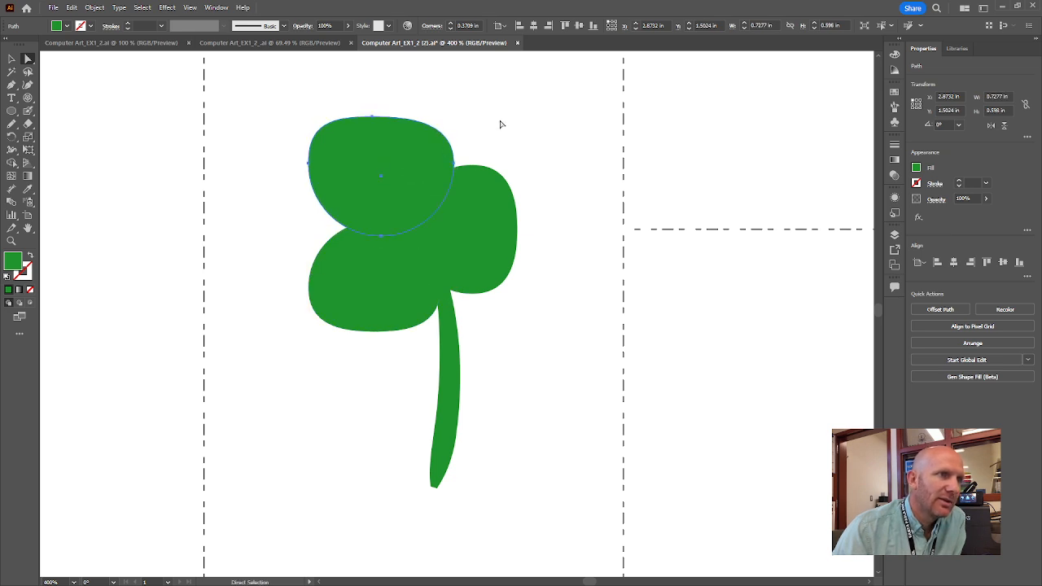
click(500, 123)
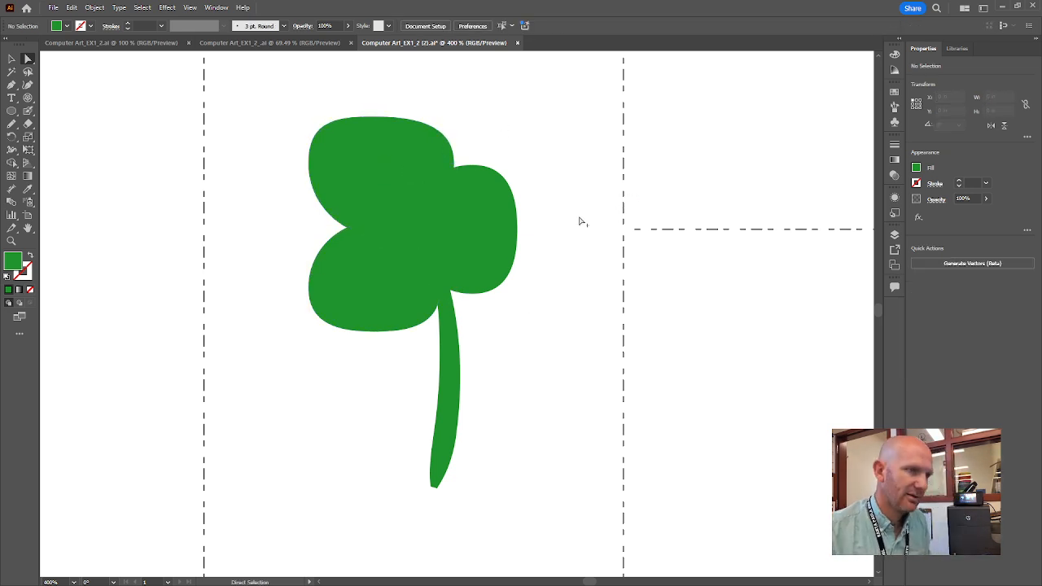
scroll(577, 218, down, 2)
drag(581, 168, 490, 236)
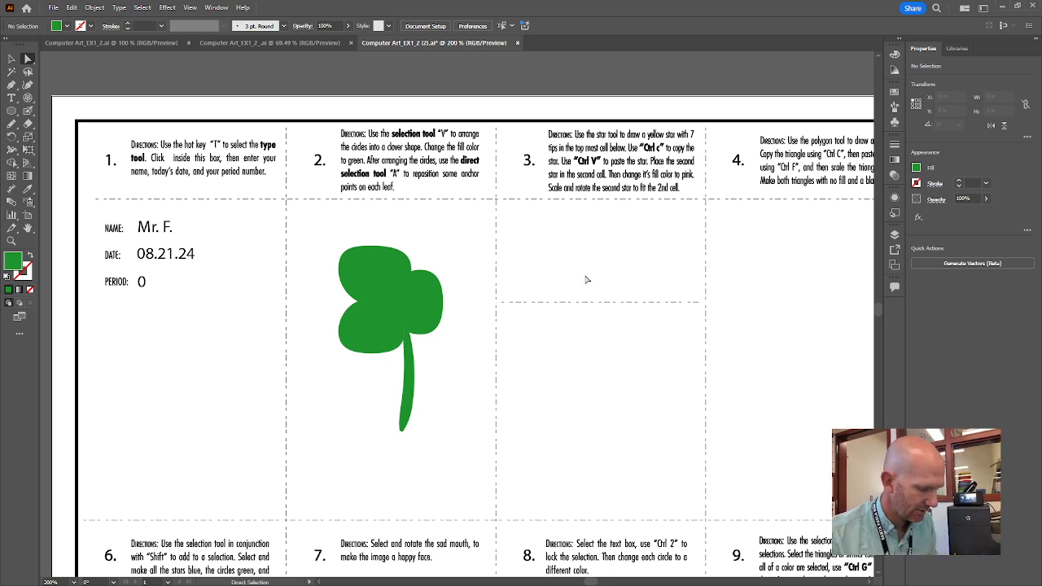
Zoom out to see the worksheet, then zoom in to frame empty cell 3 beside the clover.
key(ctrl+plus)
key(ctrl+minus)
key(ctrl+minus)
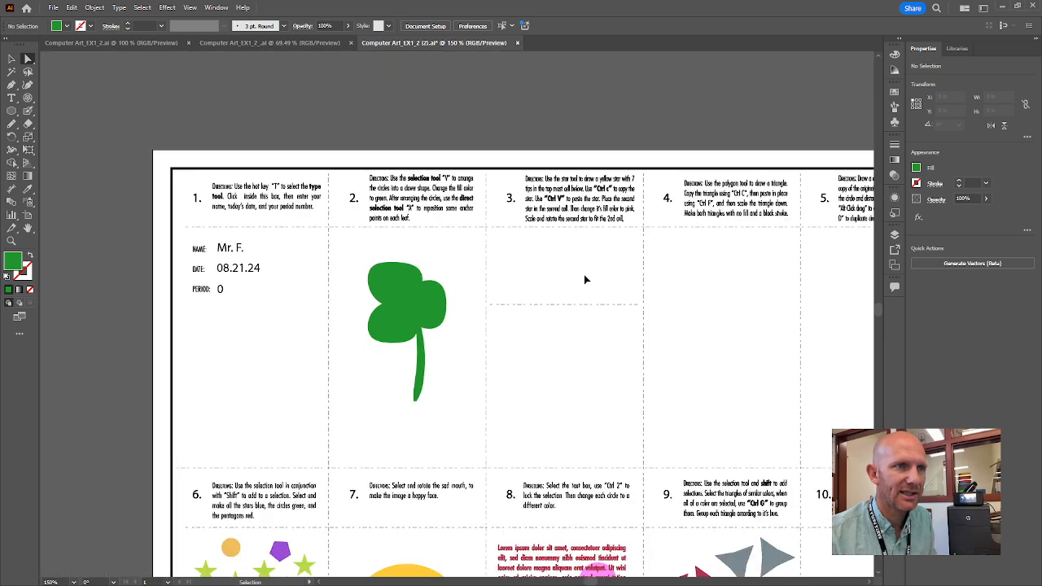
key(ctrl+plus)
key(ctrl+plus)
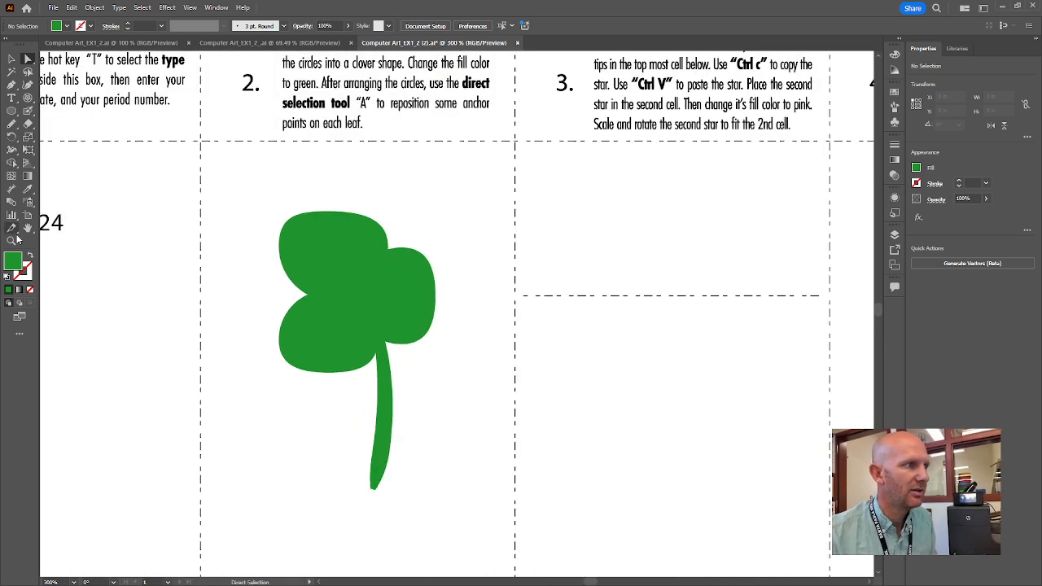
click(14, 240)
click(731, 148)
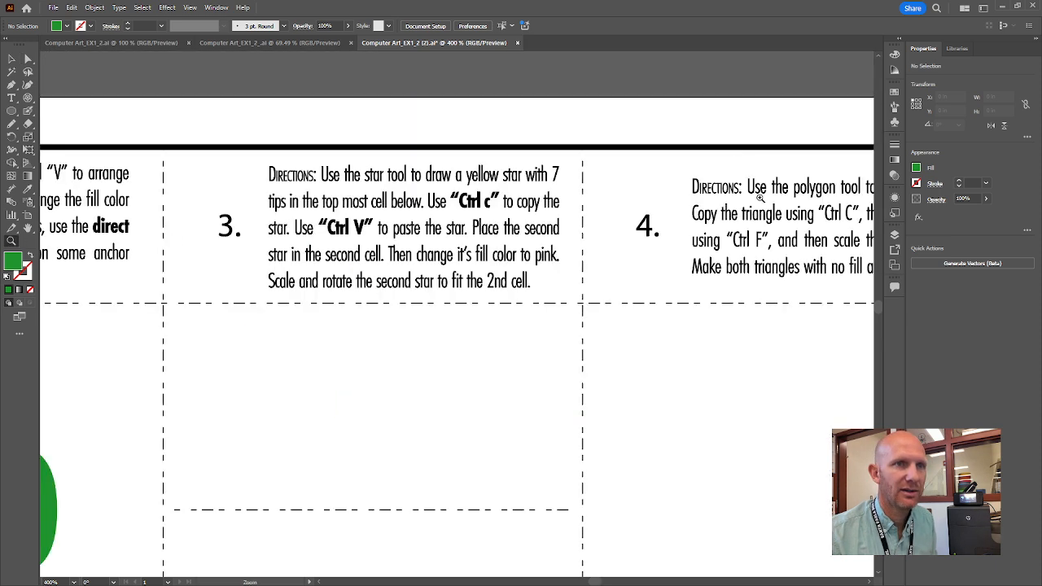
alt+click(380, 366)
alt+click(486, 292)
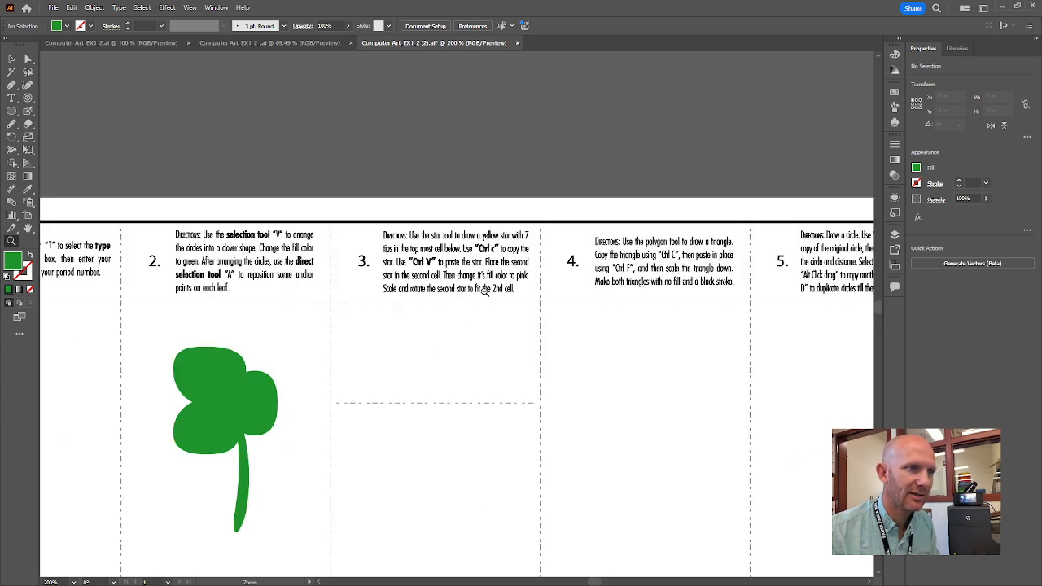
click(440, 351)
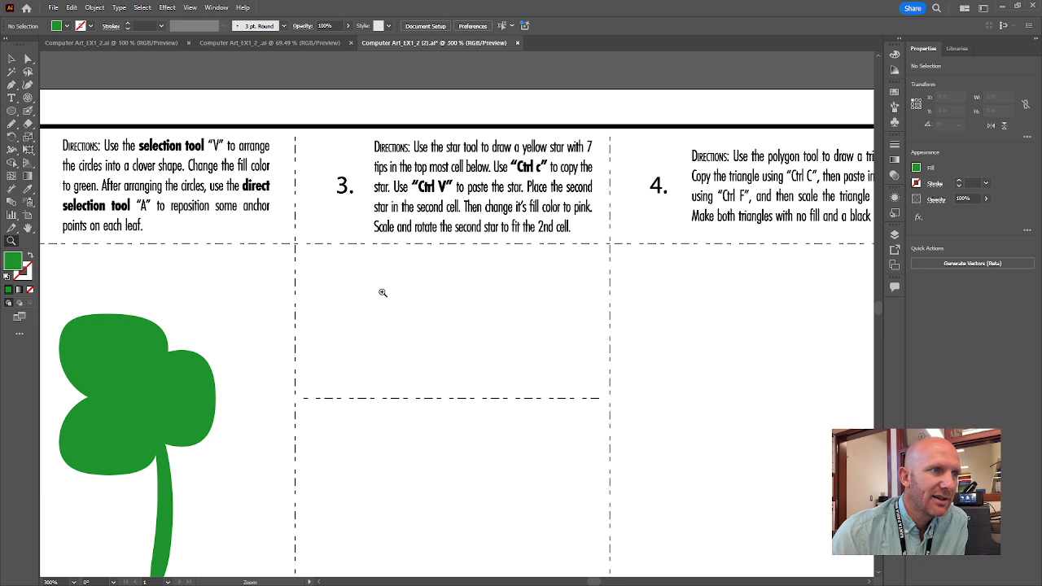
Pick the Star tool and drag out a star in the top box of cell 3.
click(15, 112)
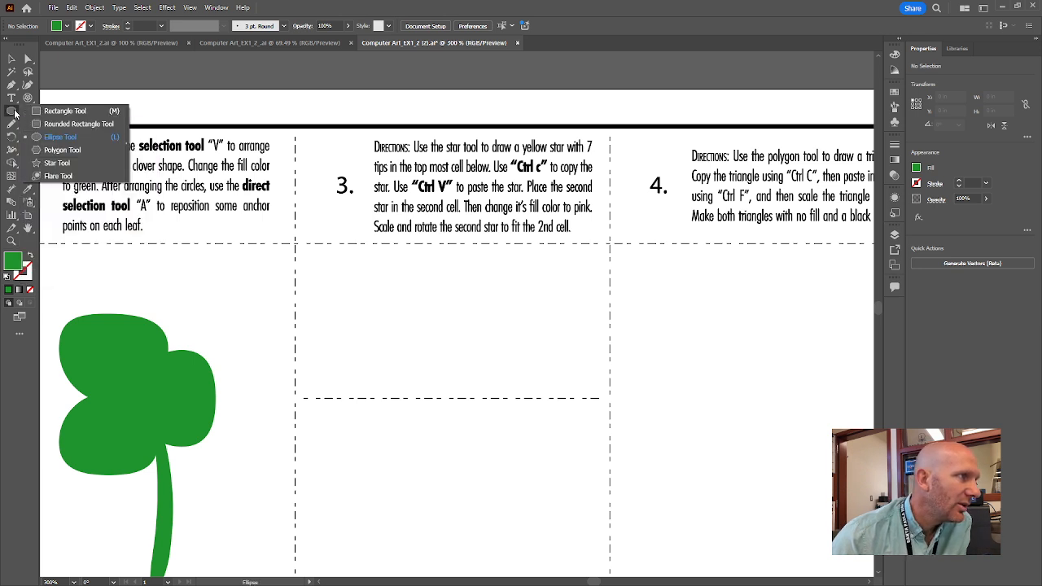
click(57, 164)
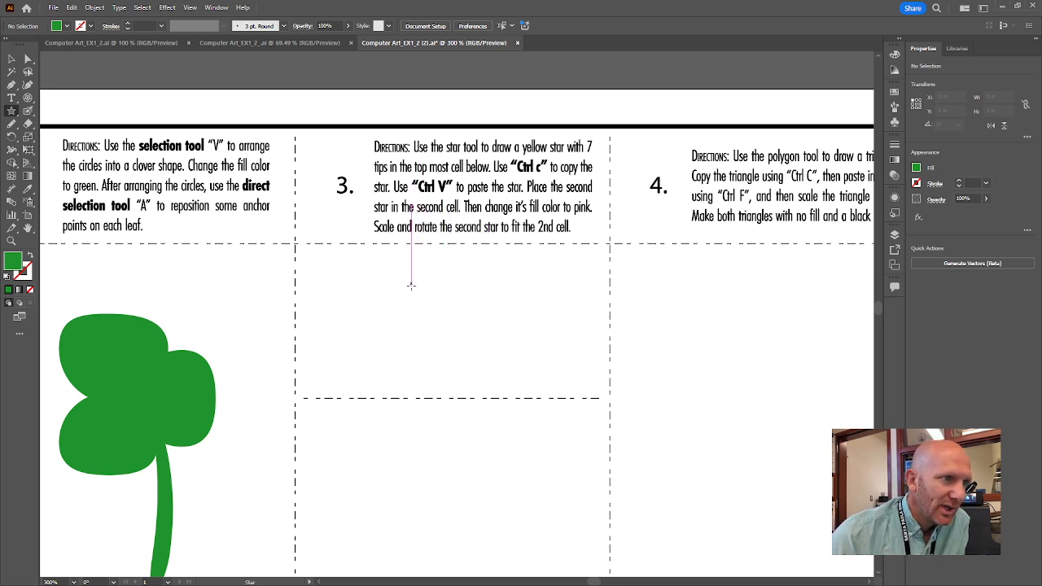
drag(411, 285, 425, 301)
key(Down)
key(Down)
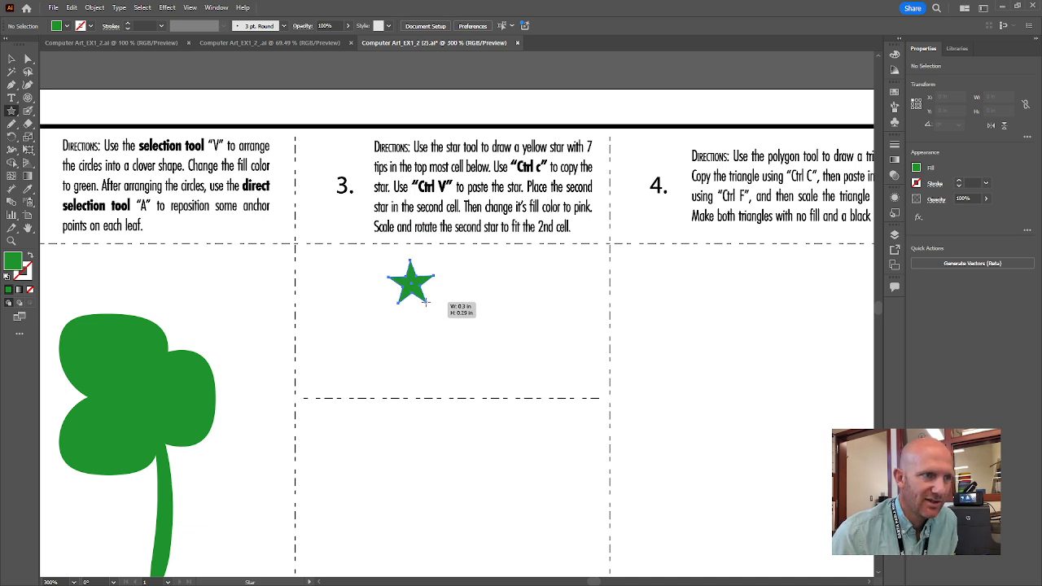
drag(424, 301, 470, 363)
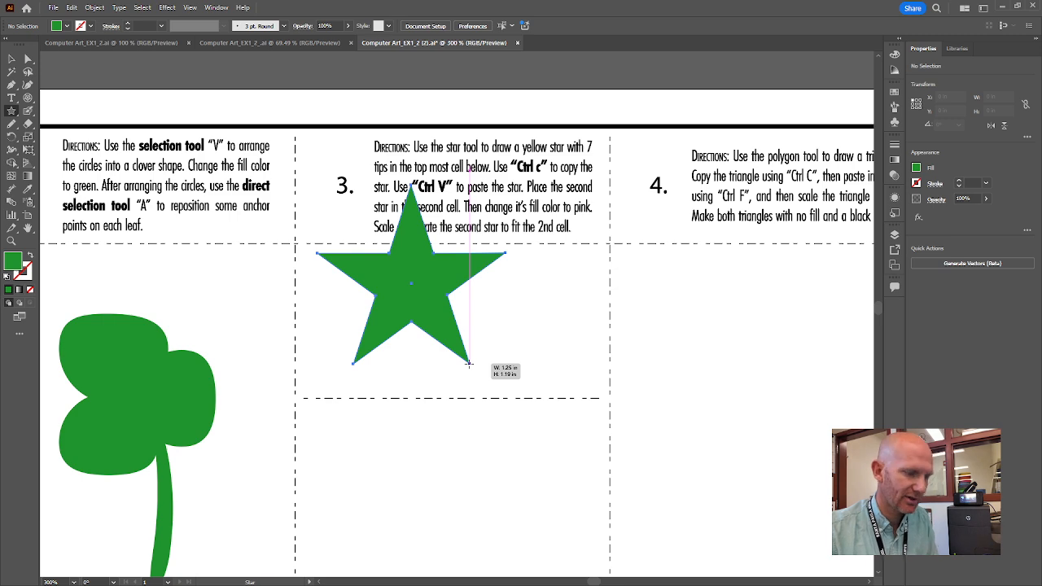
Adjust the star to seven points while sizing it, then finish drawing it.
key(Up)
key(Up)
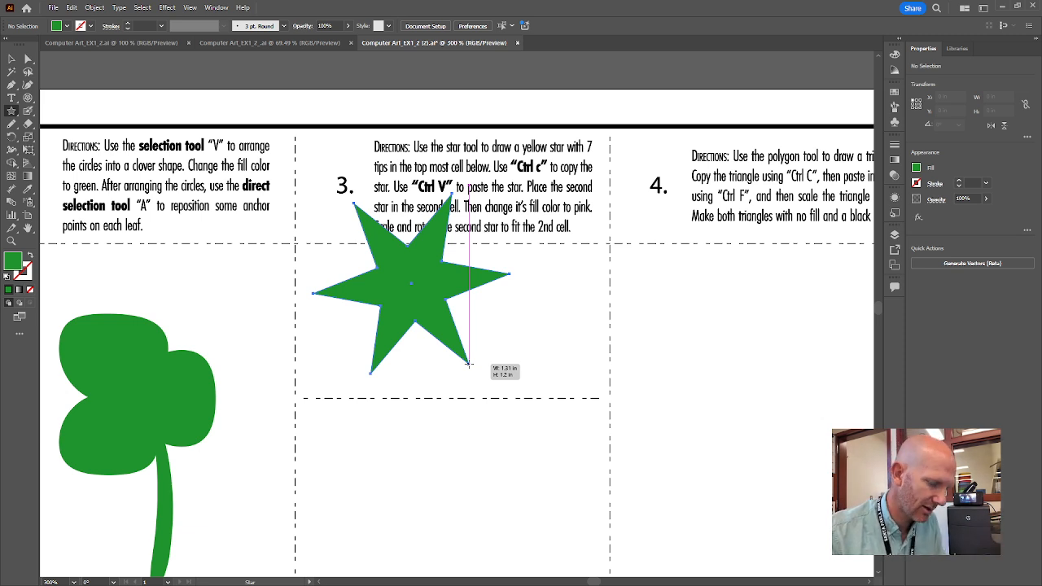
key(Up)
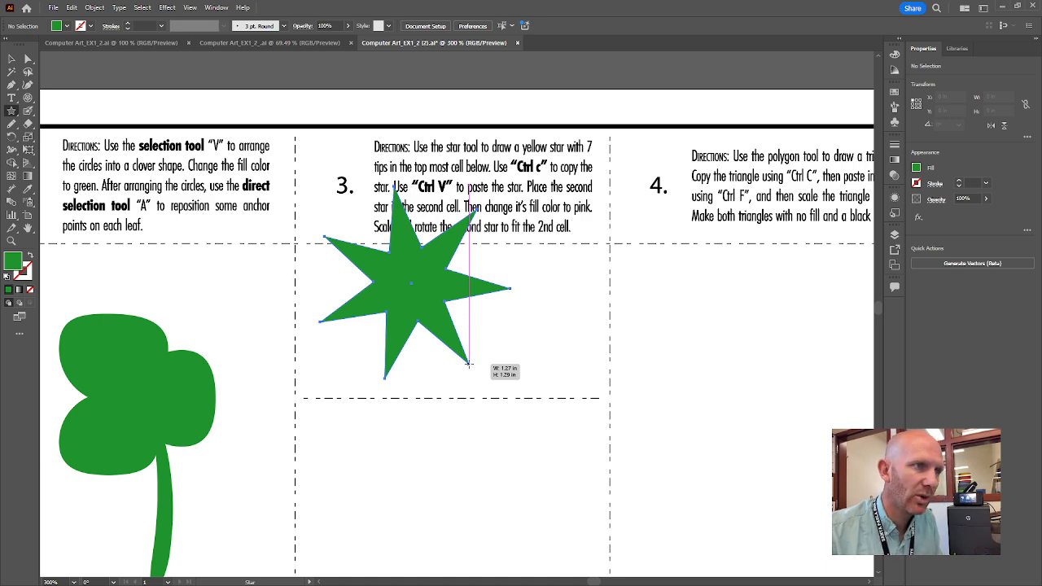
key(Up)
key(Up)
key(Up)
key(Up)
key(Up)
key(Up)
key(Up)
key(Up)
key(Up)
key(Up)
key(Up)
key(Up)
key(Up)
key(Up)
key(Up)
key(Up)
key(Up)
key(Up)
key(Up)
key(Up)
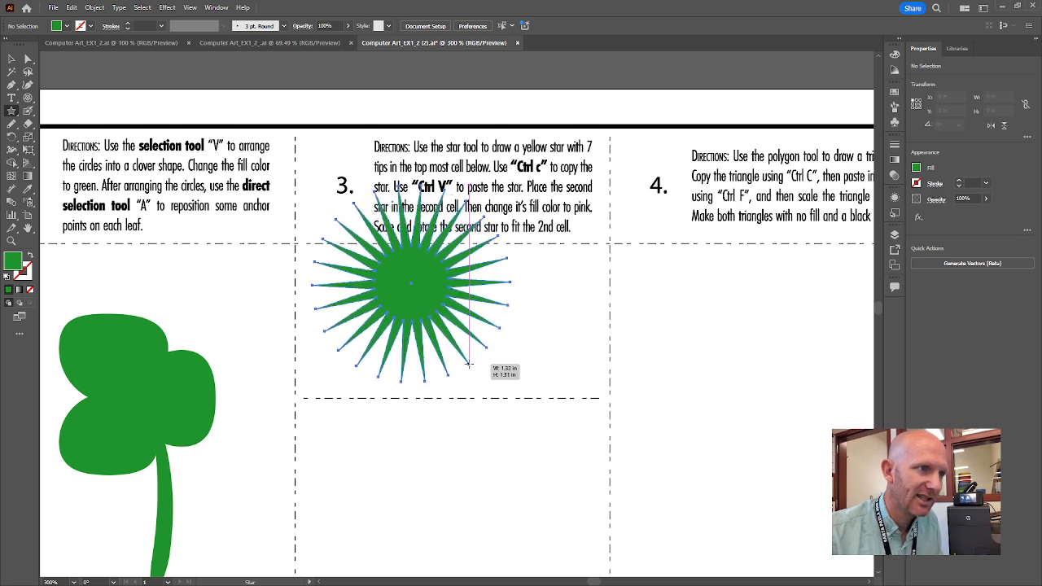
key(Up)
key(Up)
key(Up)
key(Up)
key(Up)
key(Up)
key(Up)
key(Up)
key(Up)
key(Up)
key(Up)
key(Up)
key(Up)
key(Up)
key(Up)
key(Up)
key(Up)
key(Up)
key(Up)
key(Up)
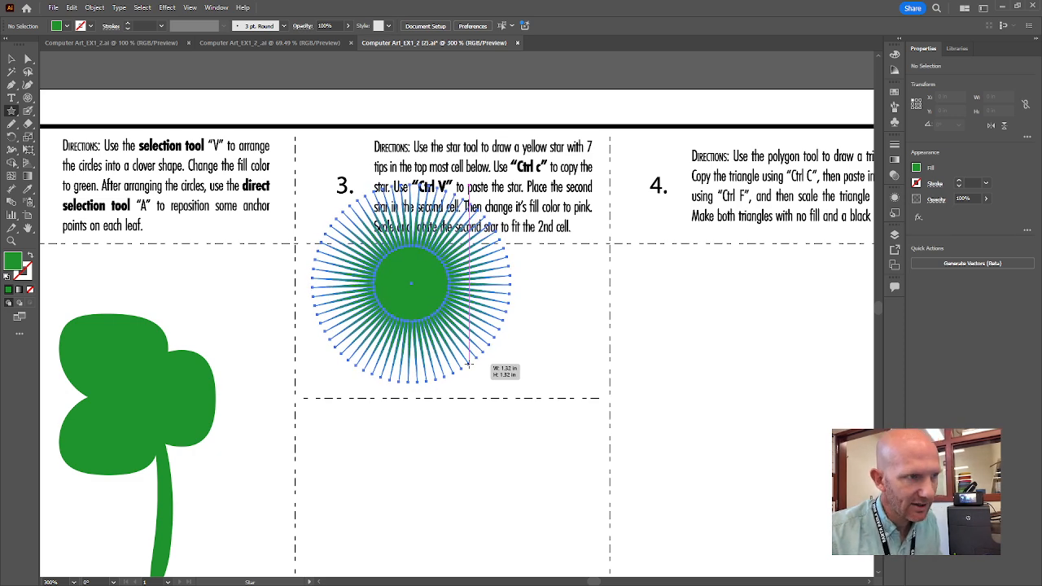
key(Down)
key(Down)
key(Down)
key(Down)
key(Down)
key(Down)
key(Down)
key(Down)
key(Down)
key(Down)
key(Down)
key(Down)
key(Down)
key(Down)
key(Down)
key(Down)
key(Down)
key(Down)
key(Down)
key(Down)
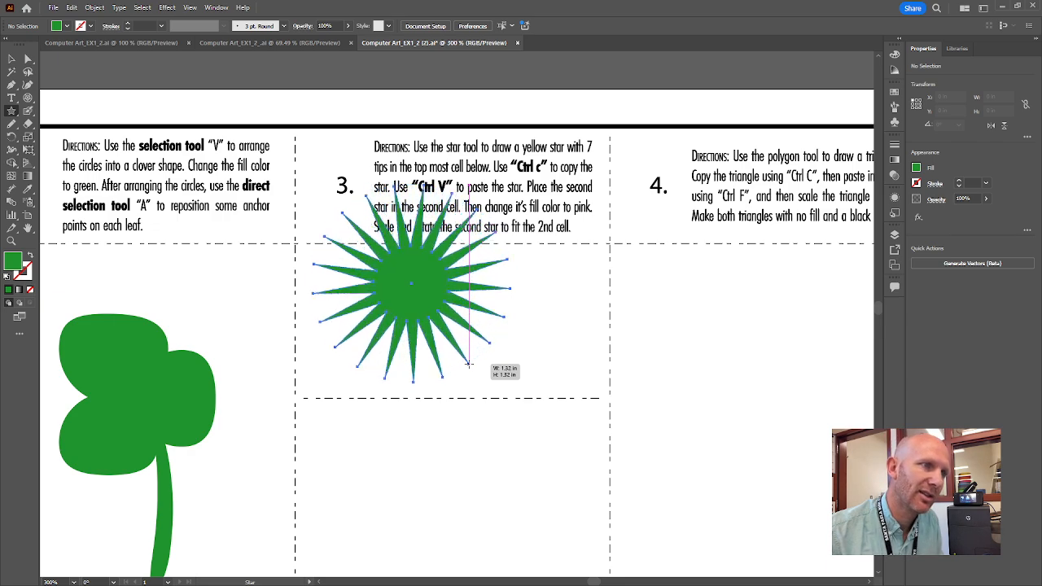
key(Down)
key(Down)
key(Down)
key(Down)
key(Down)
key(Down)
key(Down)
key(Down)
key(Down)
key(Down)
key(Down)
key(Down)
key(Down)
key(Down)
key(Down)
drag(468, 364, 465, 318)
key(Up)
key(Up)
key(Up)
key(Up)
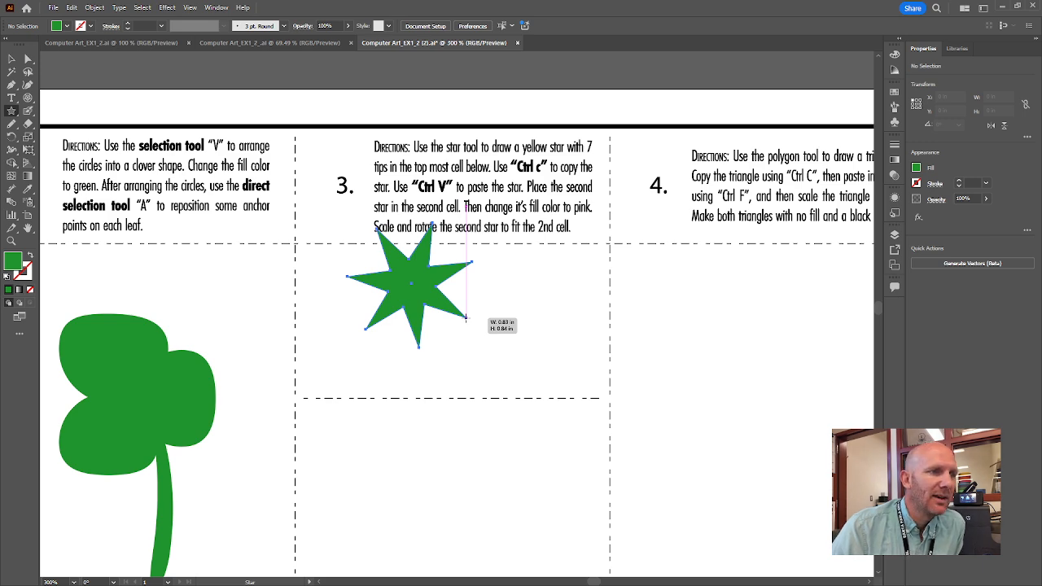
drag(466, 317, 465, 317)
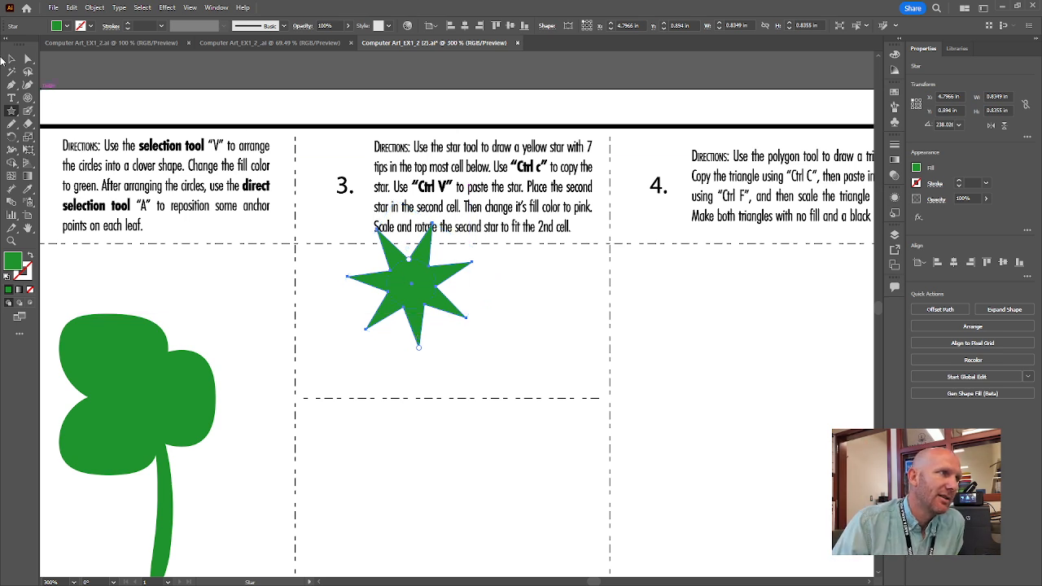
With the Selection tool, drag the seven-point star down and right to centre it in the upper box.
click(11, 60)
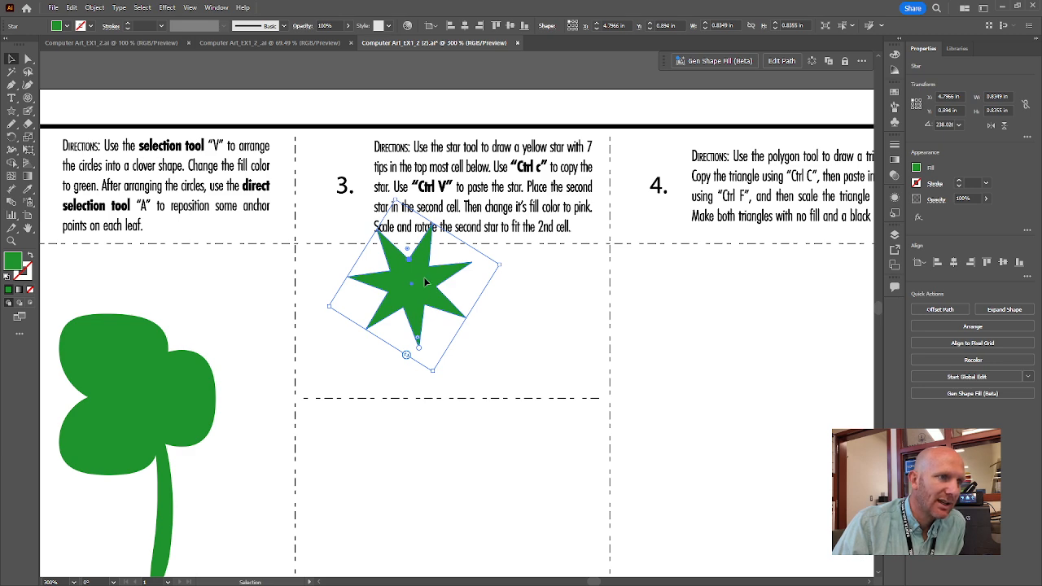
drag(423, 277, 464, 371)
mouse_move(471, 305)
mouse_down()
mouse_move(498, 310)
mouse_move(451, 311)
mouse_up()
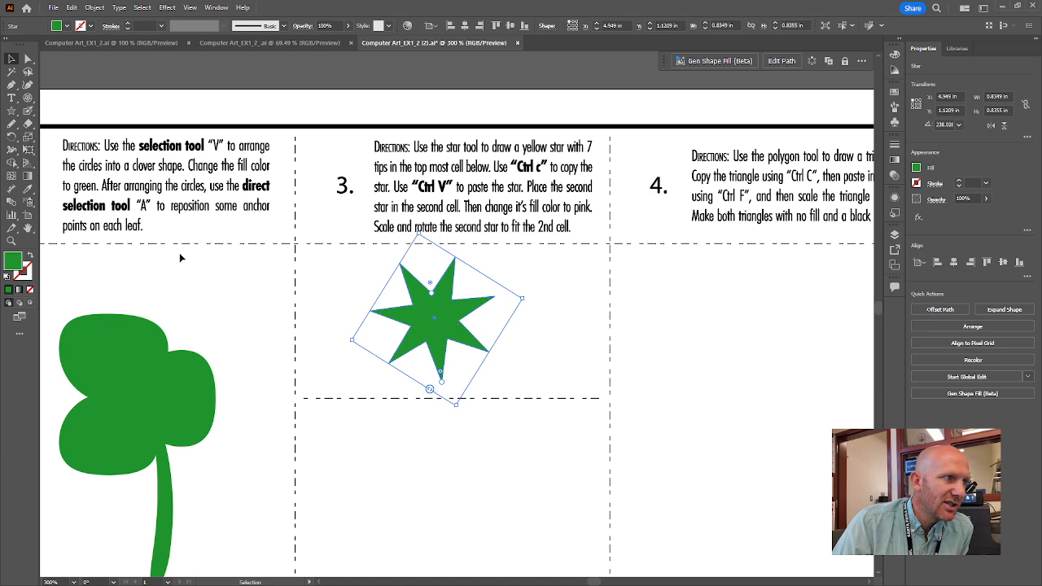
Change the star's fill from green to a bright, saturated yellow in the Color Picker, then deselect it.
double_click(13, 261)
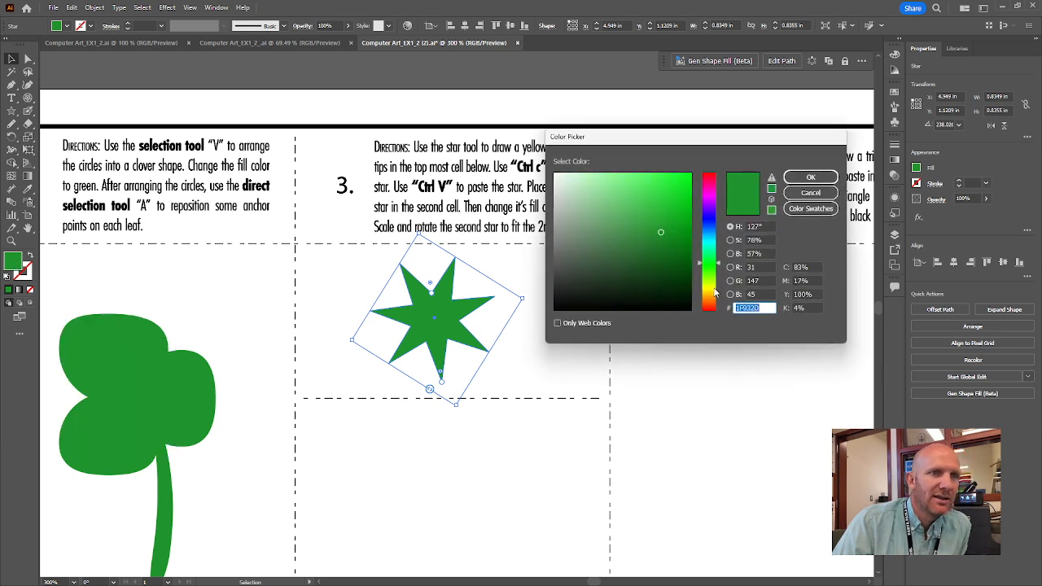
click(715, 292)
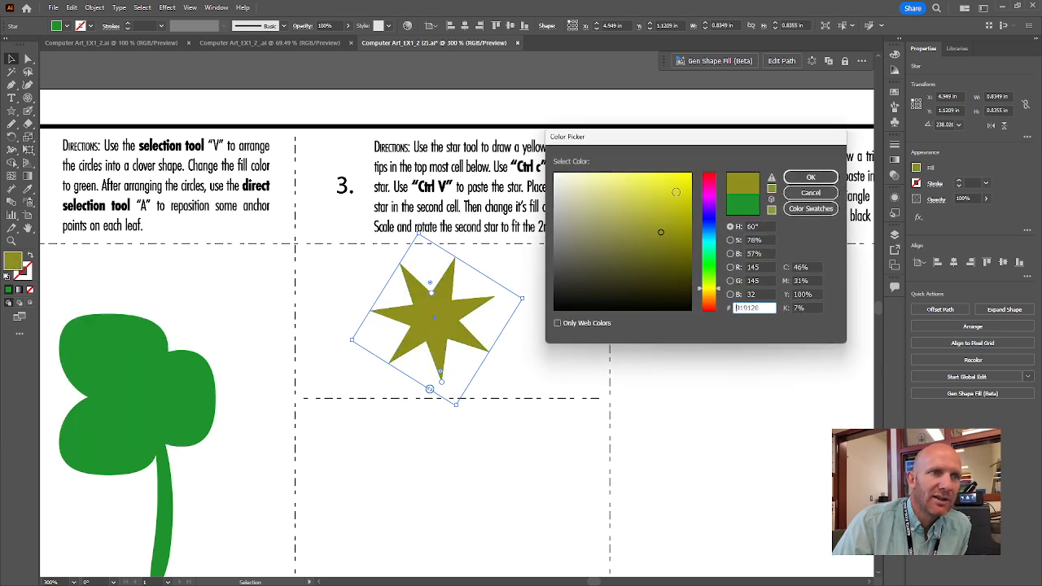
mouse_move(677, 192)
mouse_down()
mouse_move(672, 177)
mouse_move(676, 192)
mouse_up()
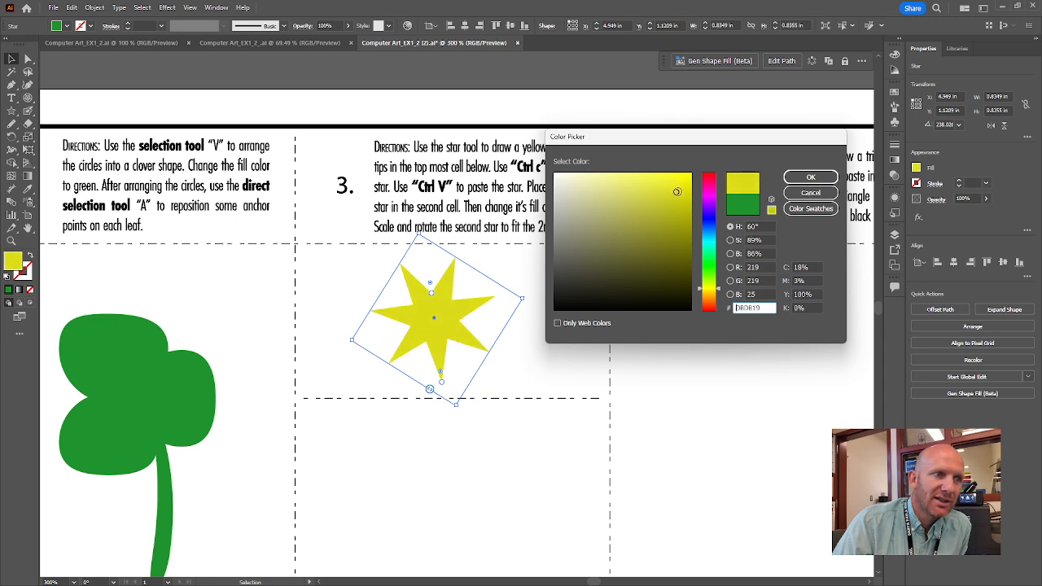
click(810, 178)
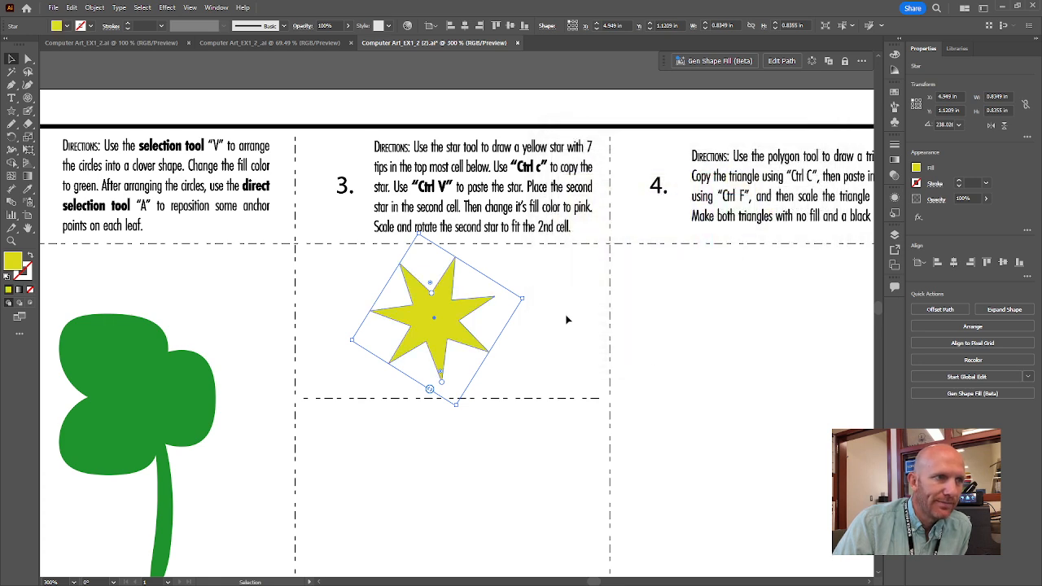
click(565, 317)
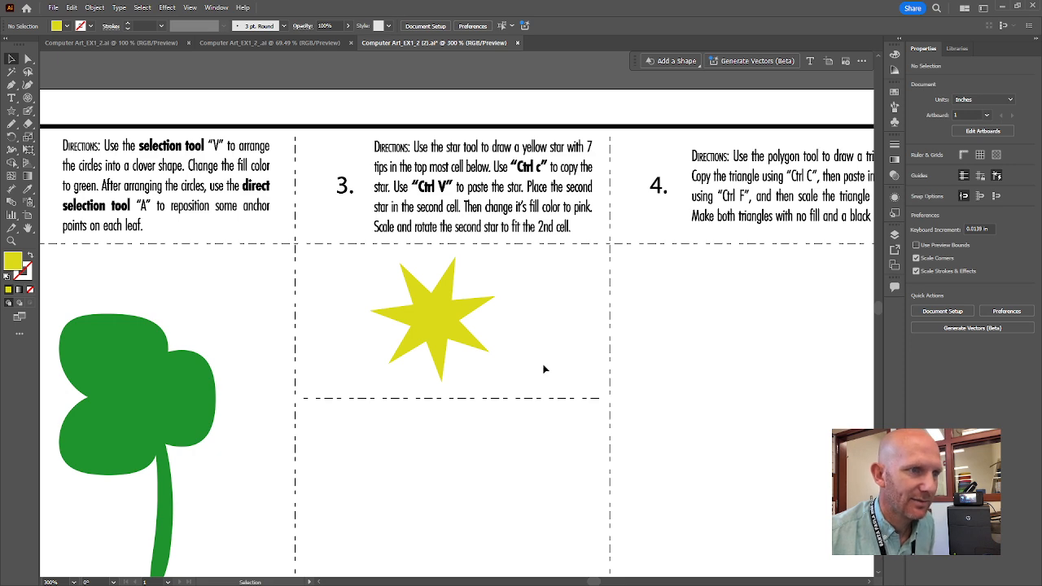
Pan the canvas upward to reveal the empty second cell below the yellow star.
key(space)
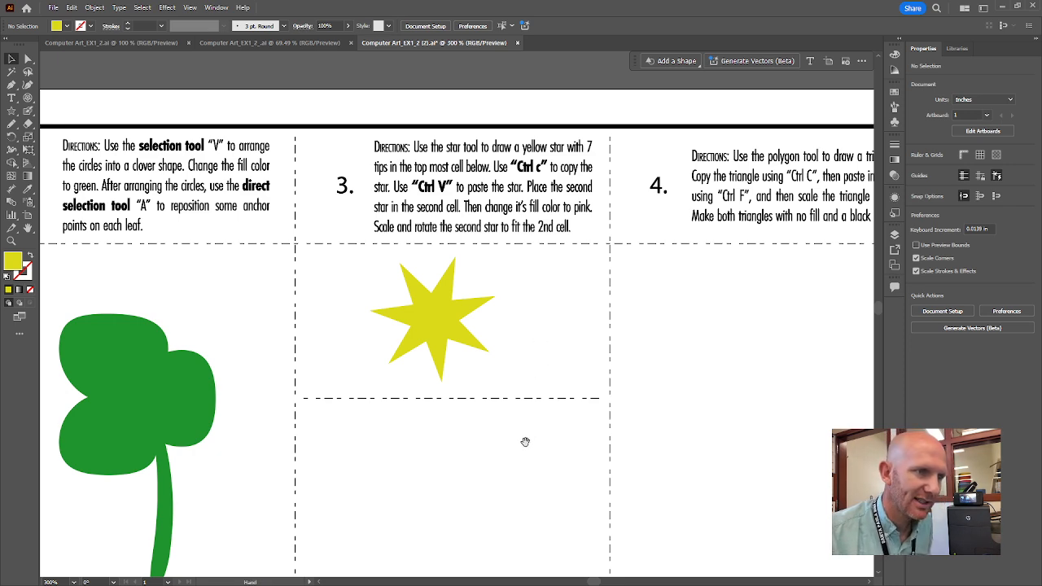
drag(528, 440, 521, 261)
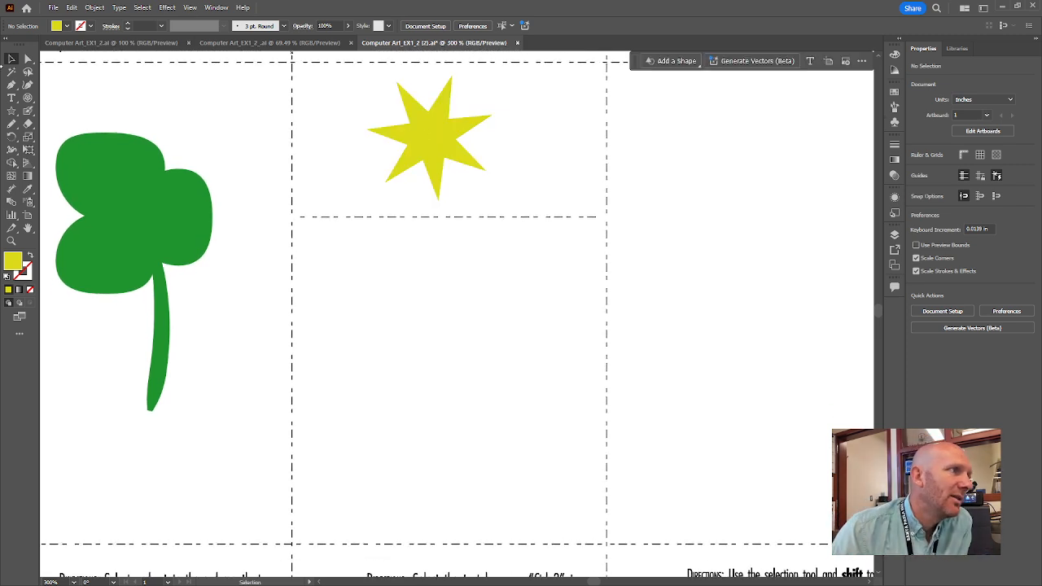
Copy and paste the yellow star, and drag the copy down into the lower cell.
click(456, 137)
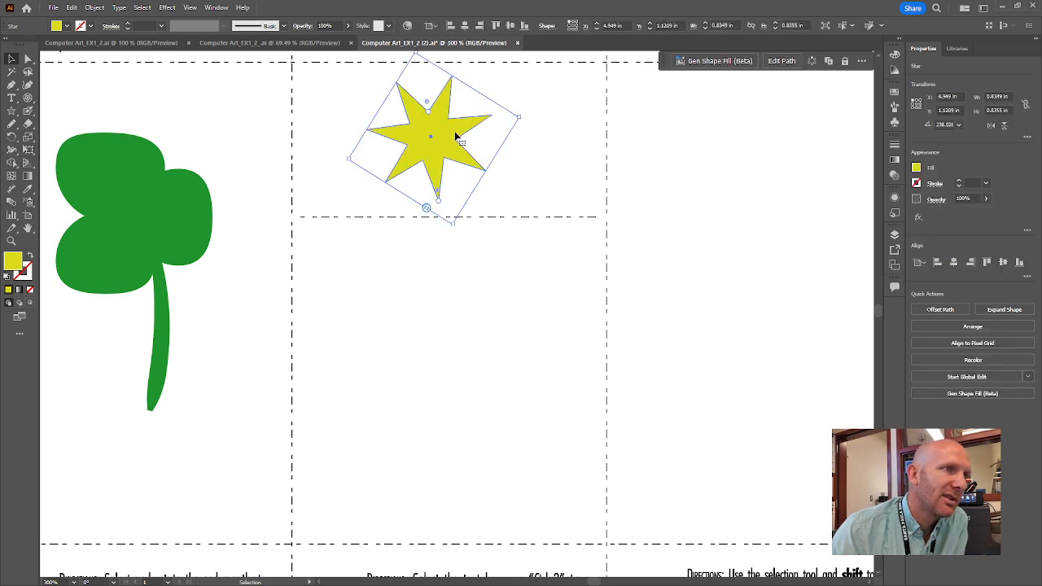
key(a)
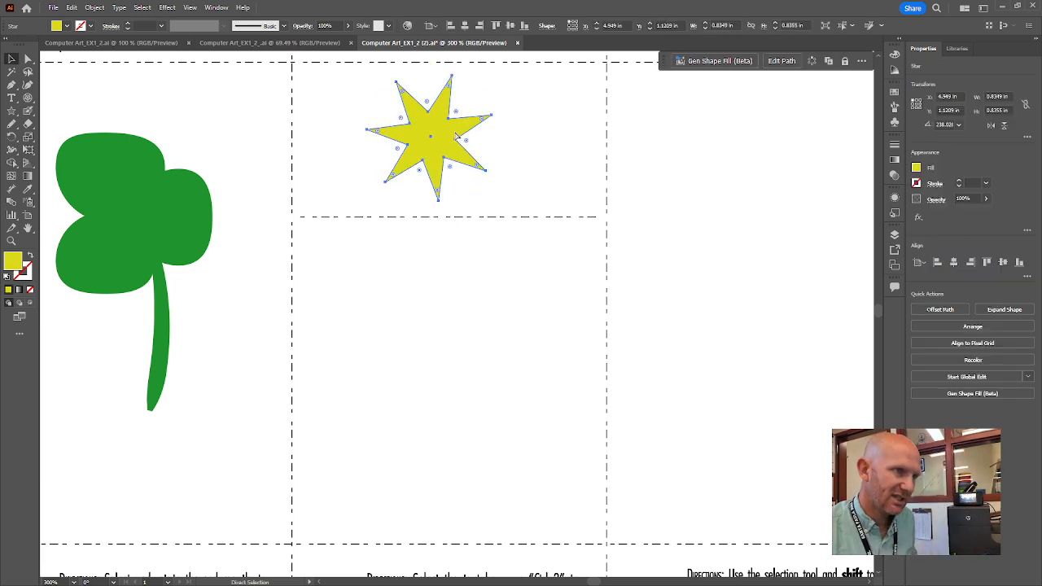
key(ctrl+c)
key(v)
key(ctrl+v)
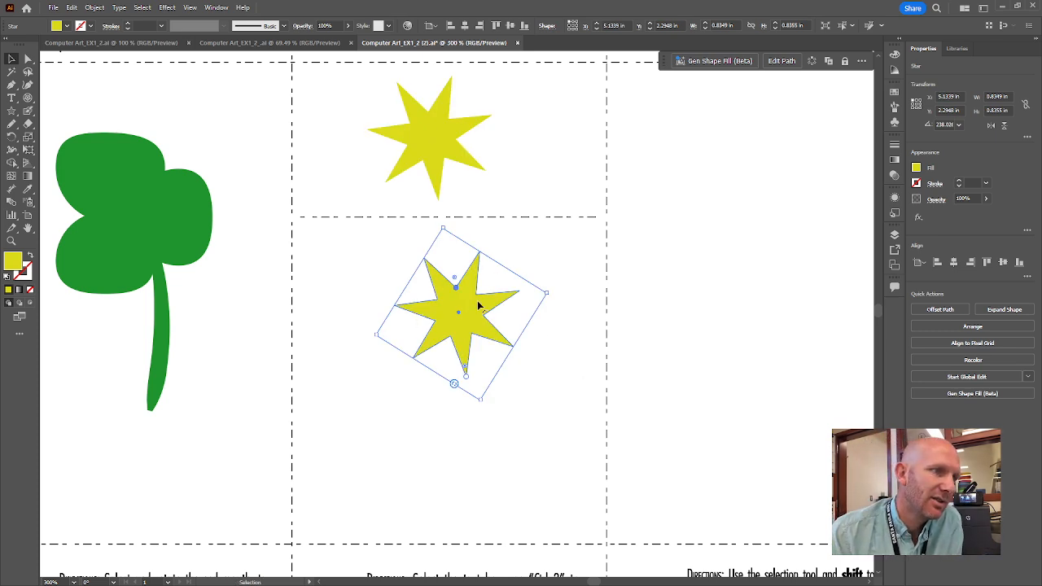
drag(474, 310, 465, 363)
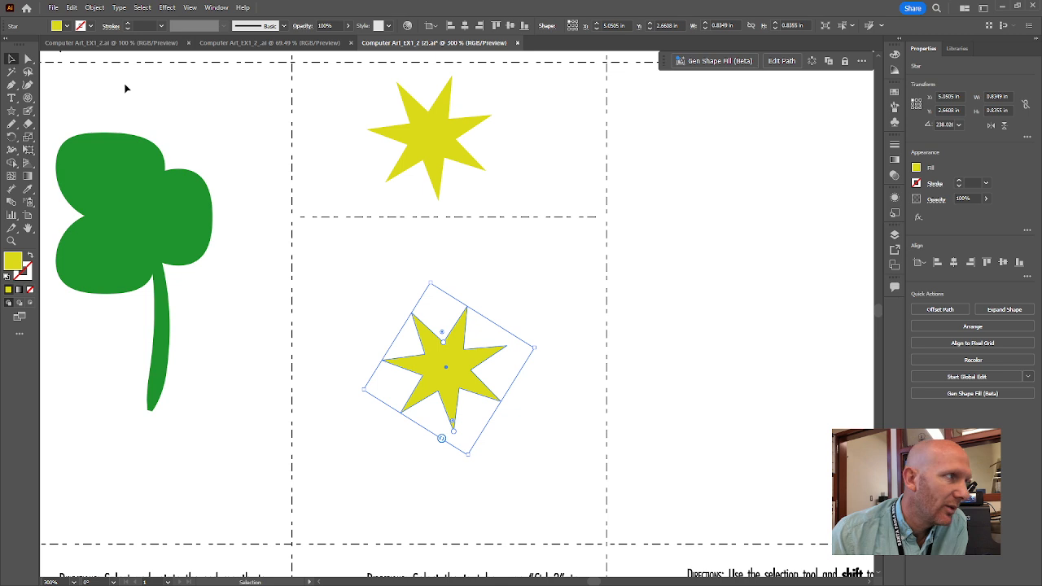
click(551, 353)
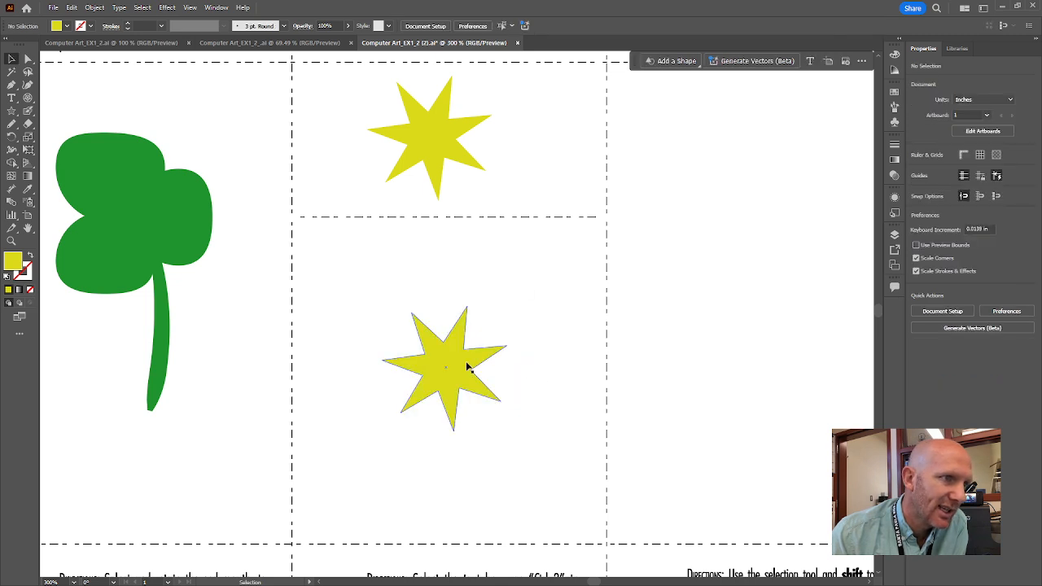
click(464, 364)
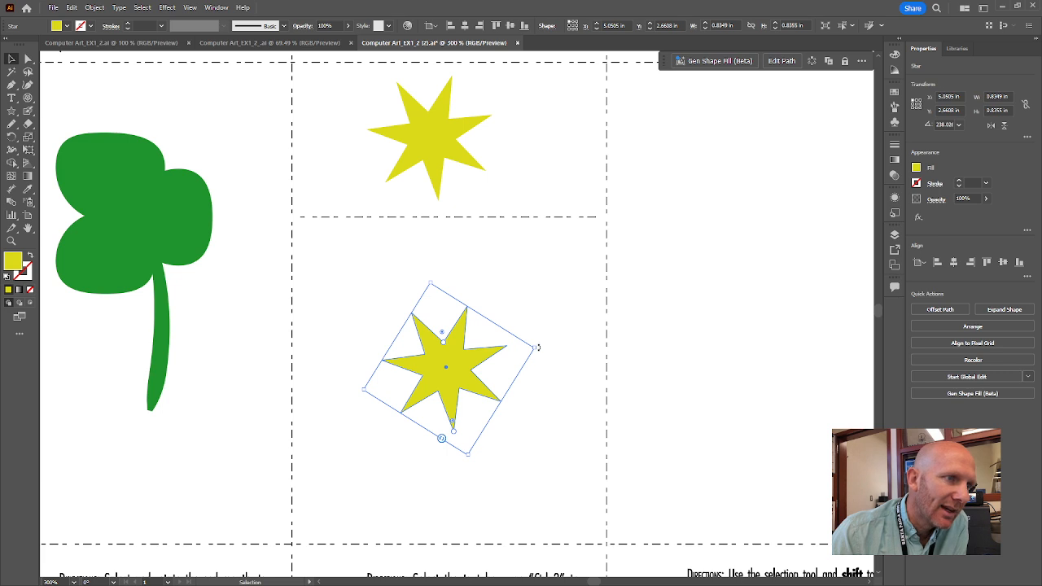
click(579, 389)
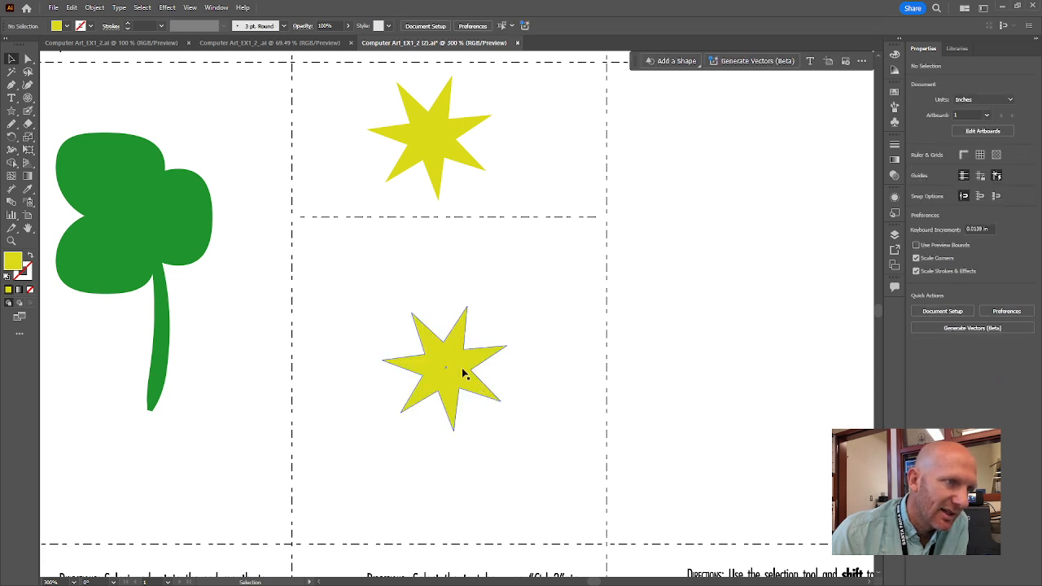
Rotate the copied star upright and scale it up to about 1.97 × 2.02 in.
click(464, 367)
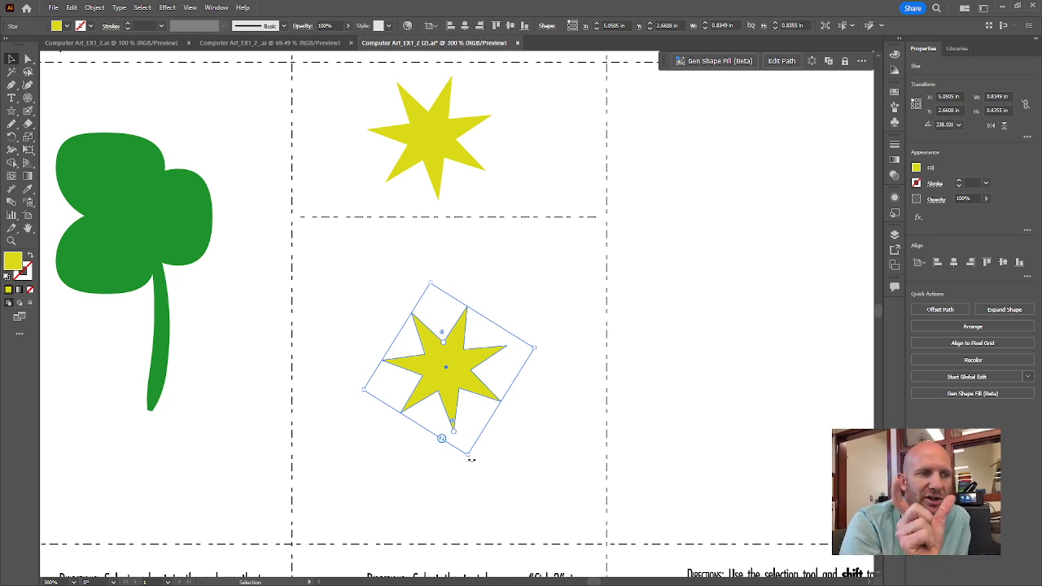
drag(471, 460, 540, 464)
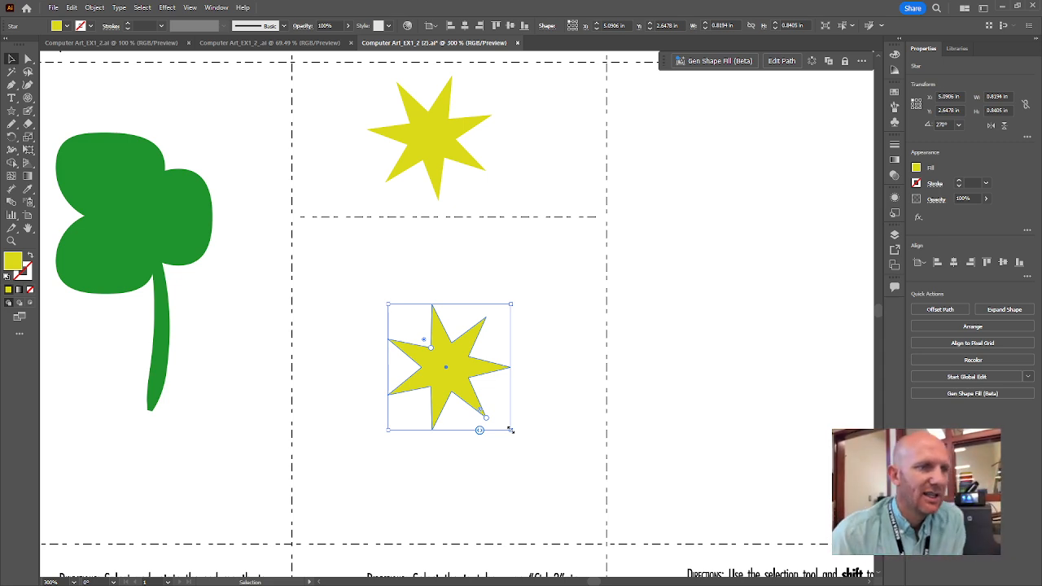
drag(511, 429, 595, 512)
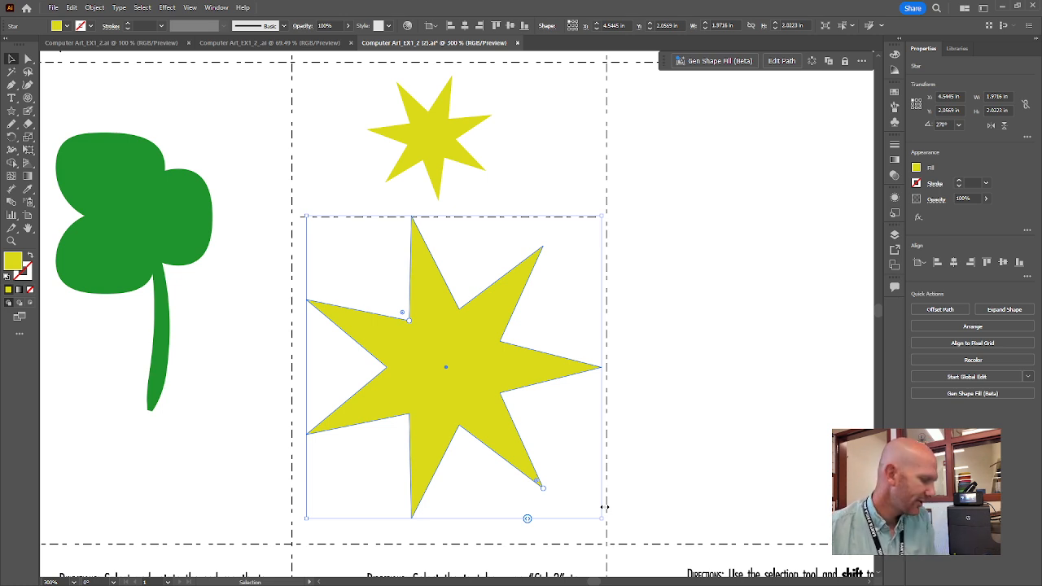
Undo the scaling, resize the star to about 2.10 × 2.11 in, and lower it within the cell.
key(ctrl+z)
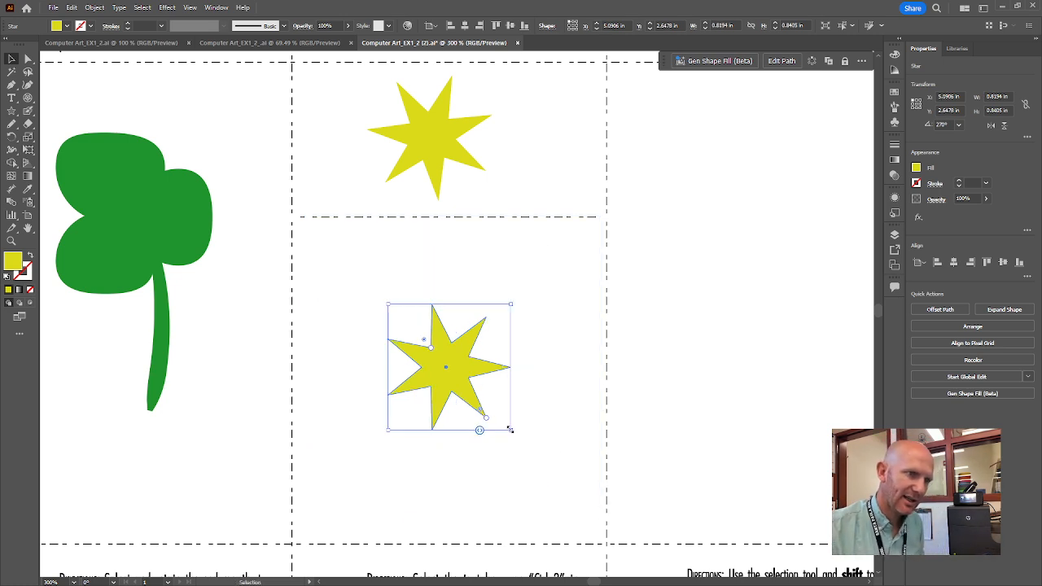
drag(510, 429, 604, 526)
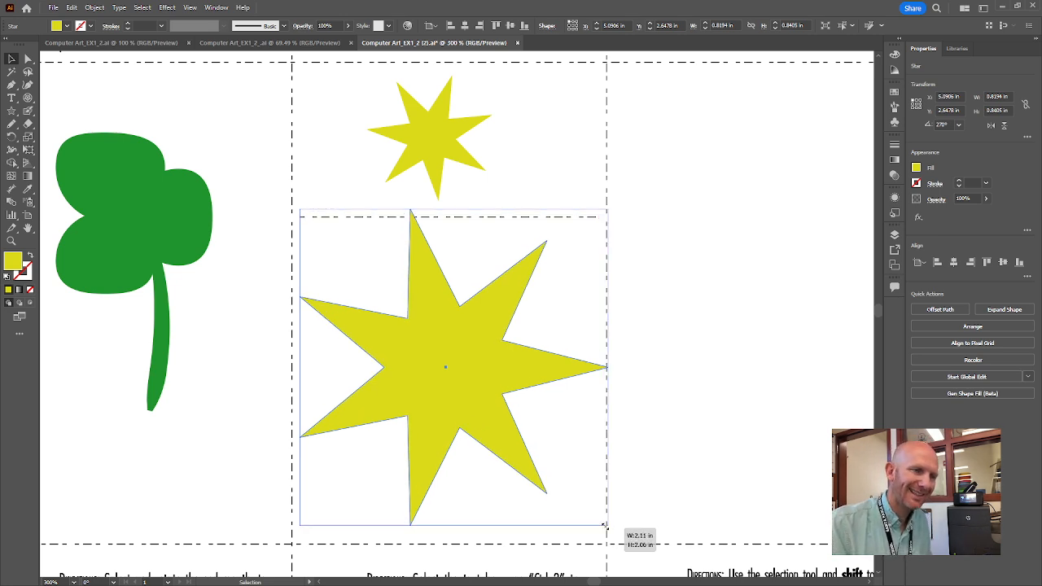
drag(604, 526, 606, 526)
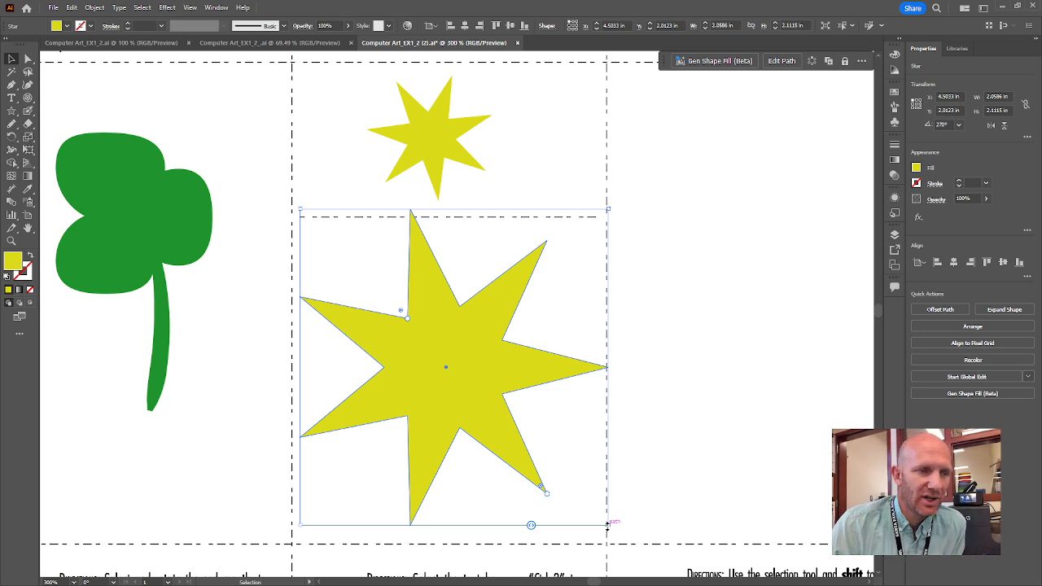
drag(469, 358, 470, 373)
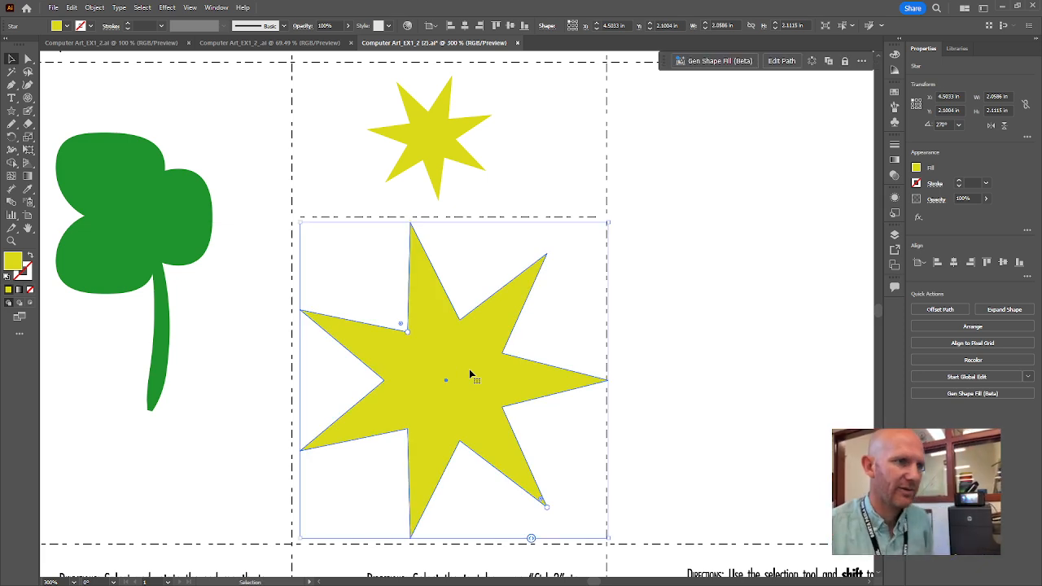
click(665, 318)
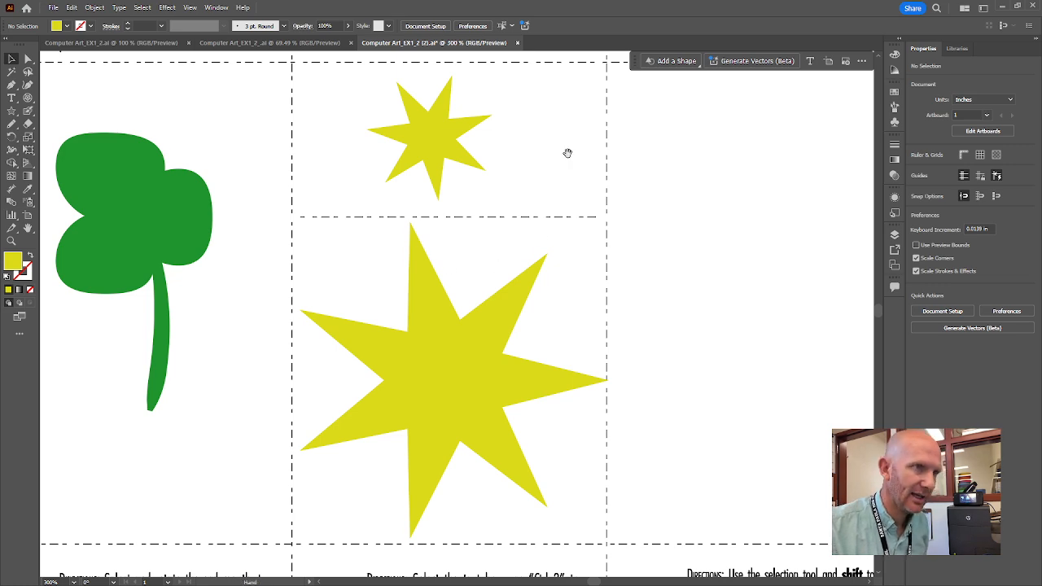
drag(567, 154, 534, 273)
Recolour the enlarged lower star's fill to pink, #EA57E3.
drag(545, 351, 553, 242)
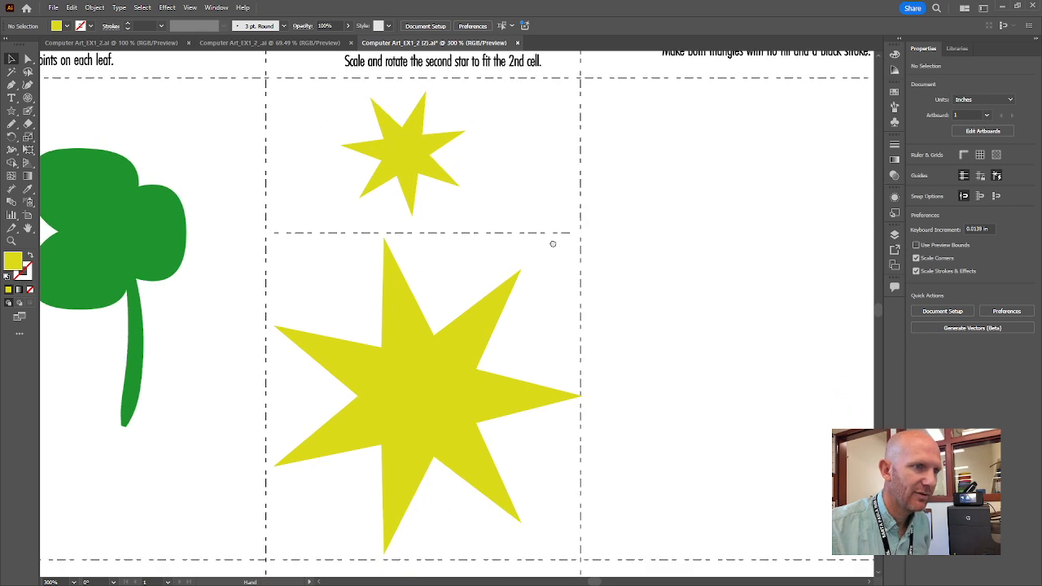
click(452, 367)
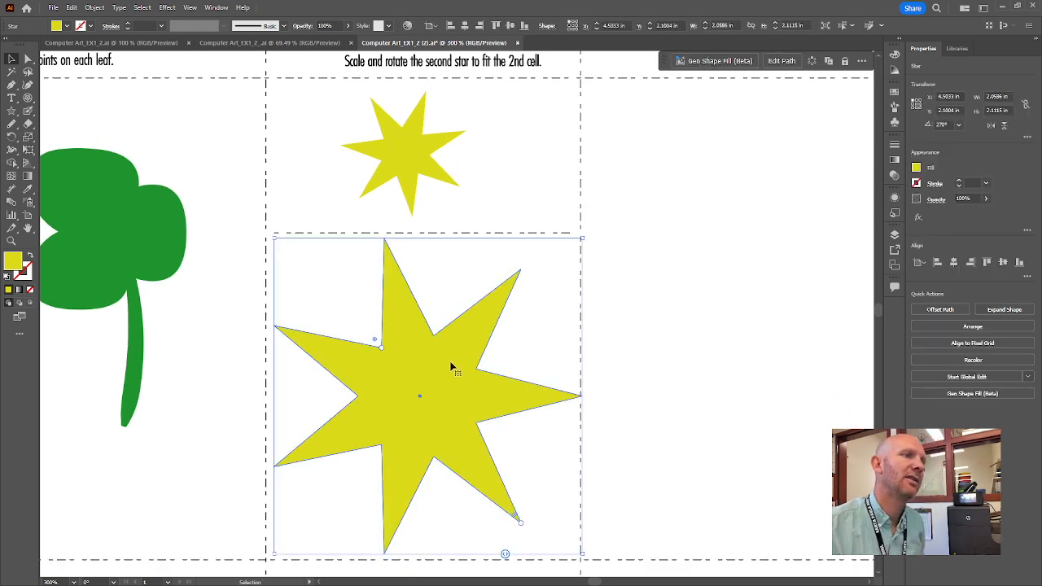
double_click(12, 261)
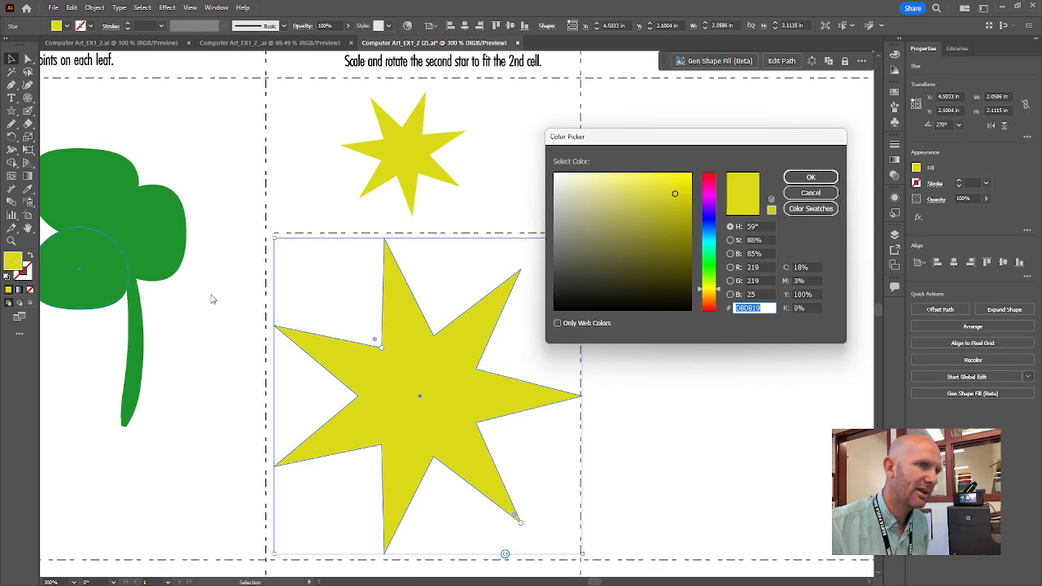
click(709, 197)
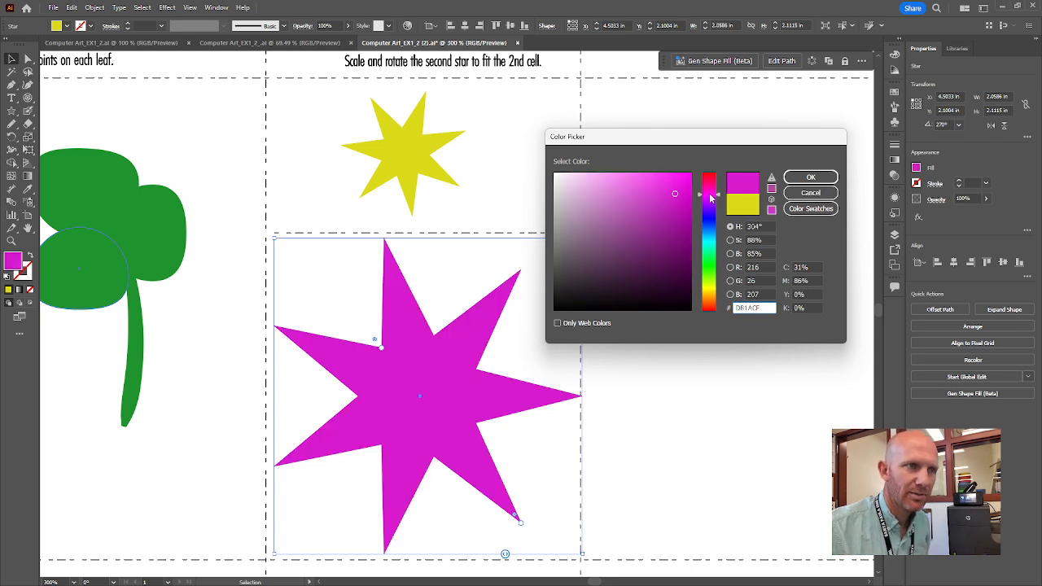
drag(665, 179, 640, 184)
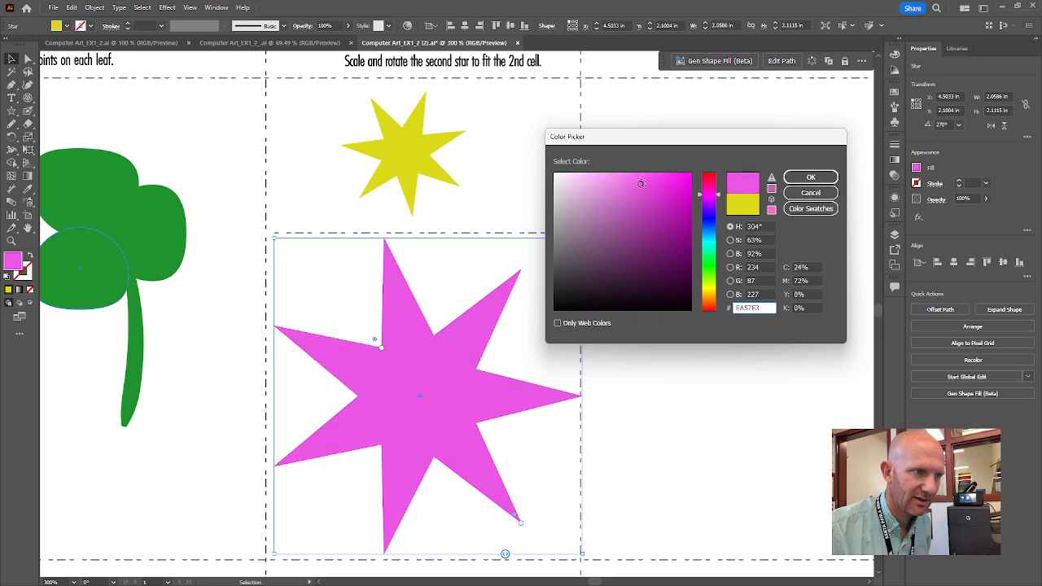
click(802, 186)
click(656, 233)
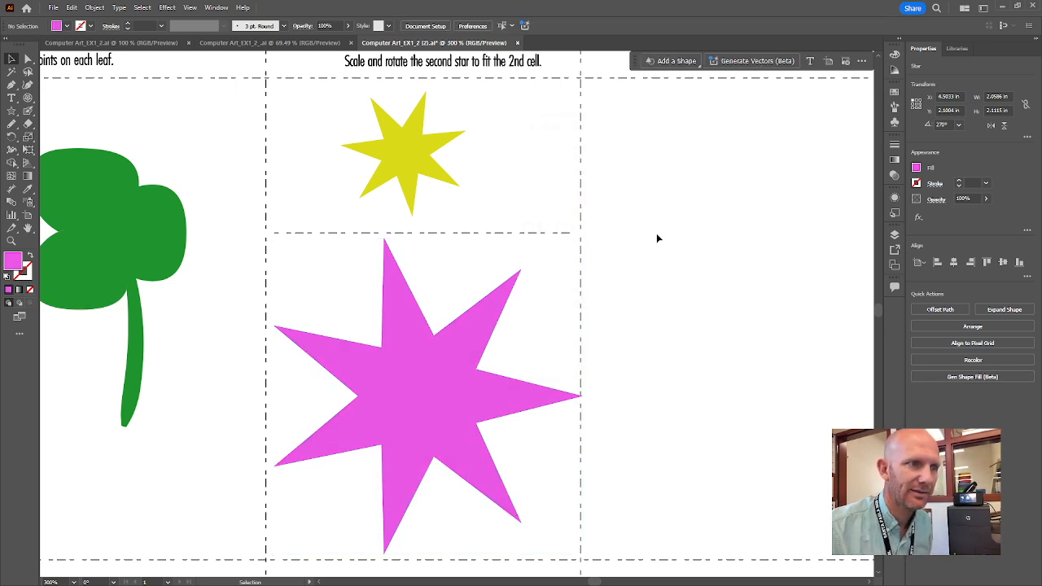
drag(771, 195, 675, 227)
scroll(675, 228, down, 1)
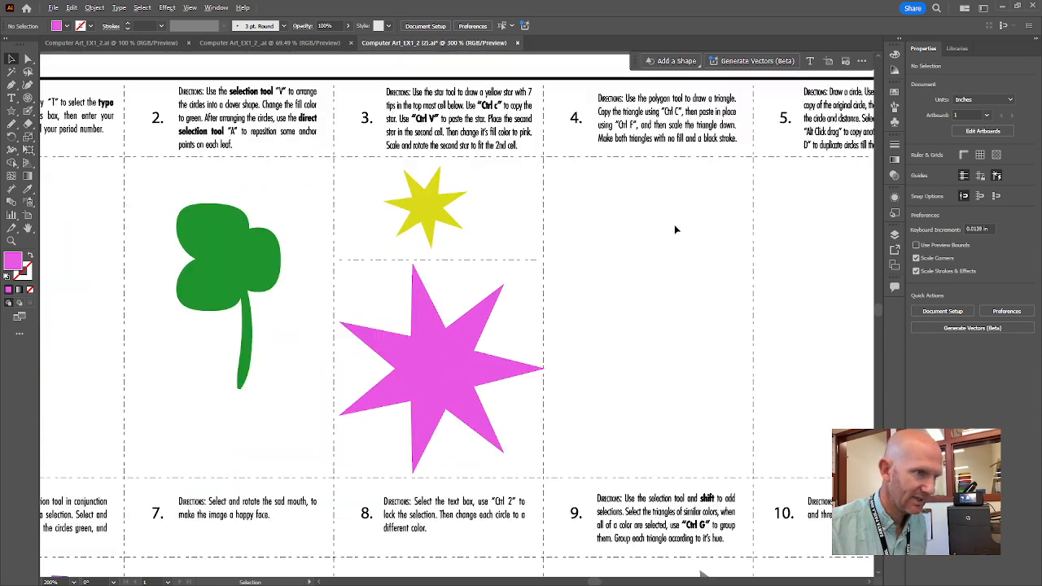
drag(733, 242, 500, 259)
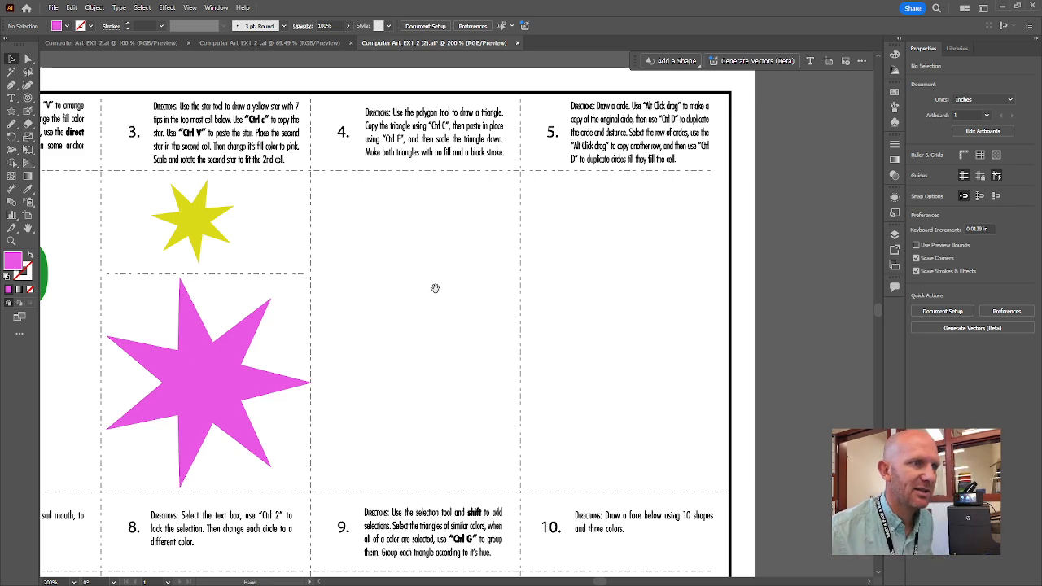
drag(435, 289, 419, 274)
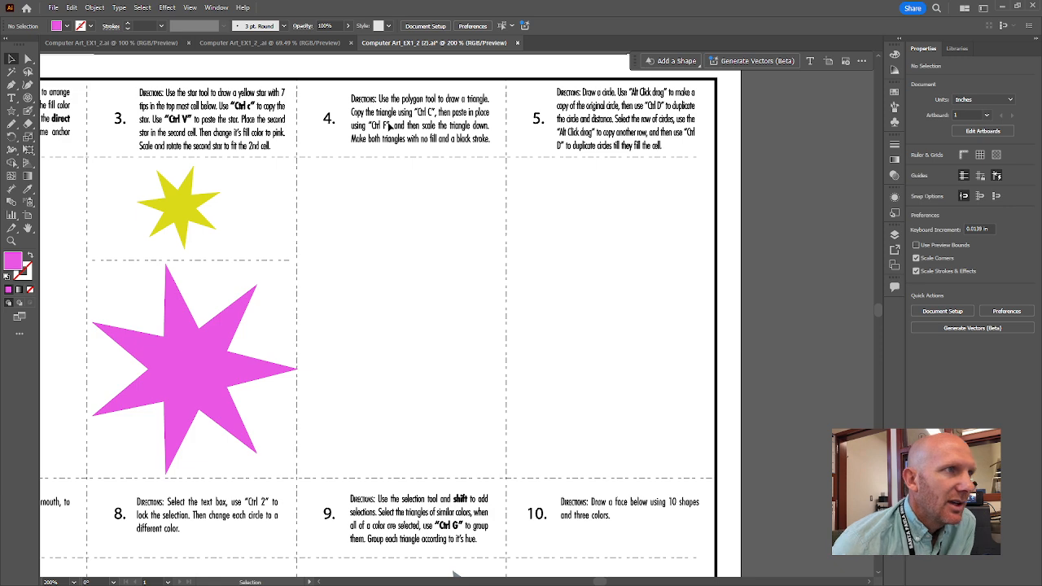
right_click(468, 122)
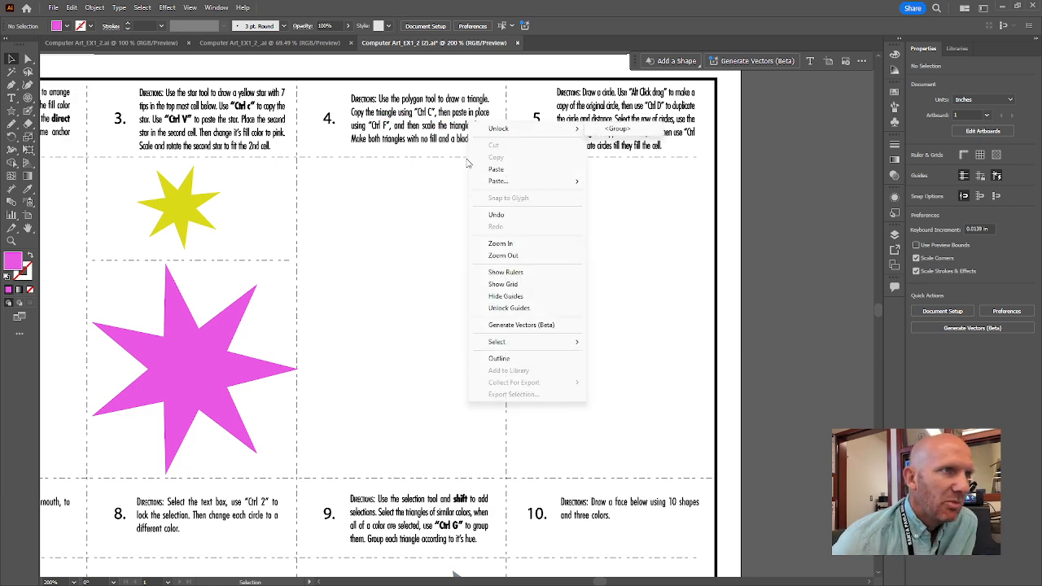
click(442, 178)
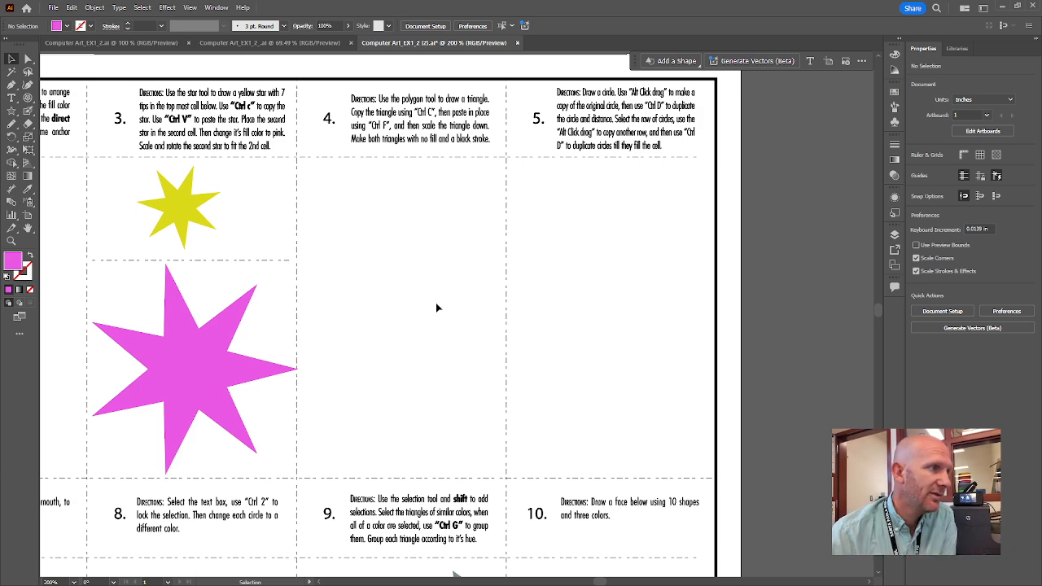
Draw a three-sided polygon, about 1.33 × 1.16 in, in cell 4 with the Polygon tool.
click(14, 114)
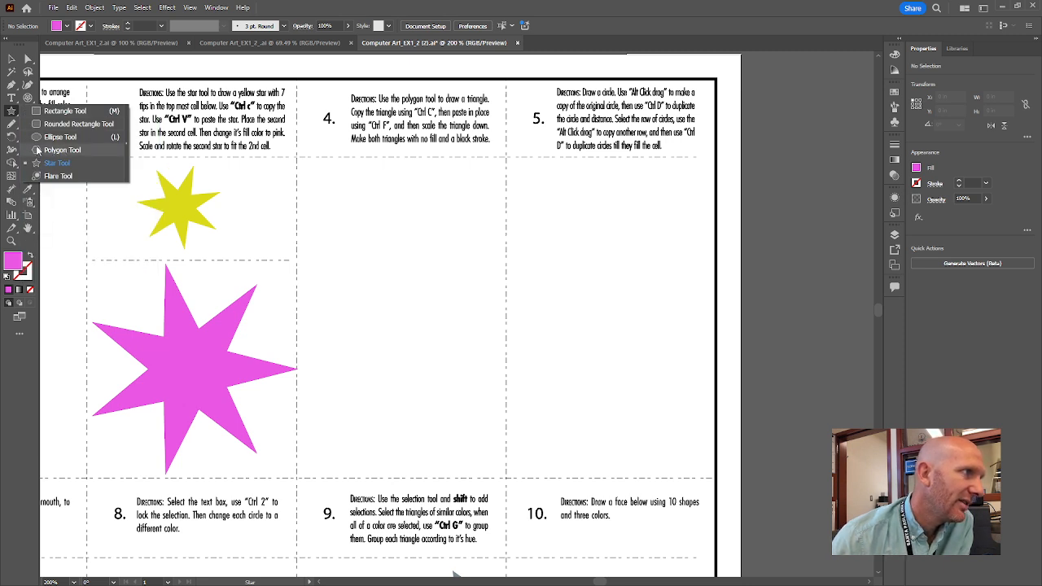
click(35, 154)
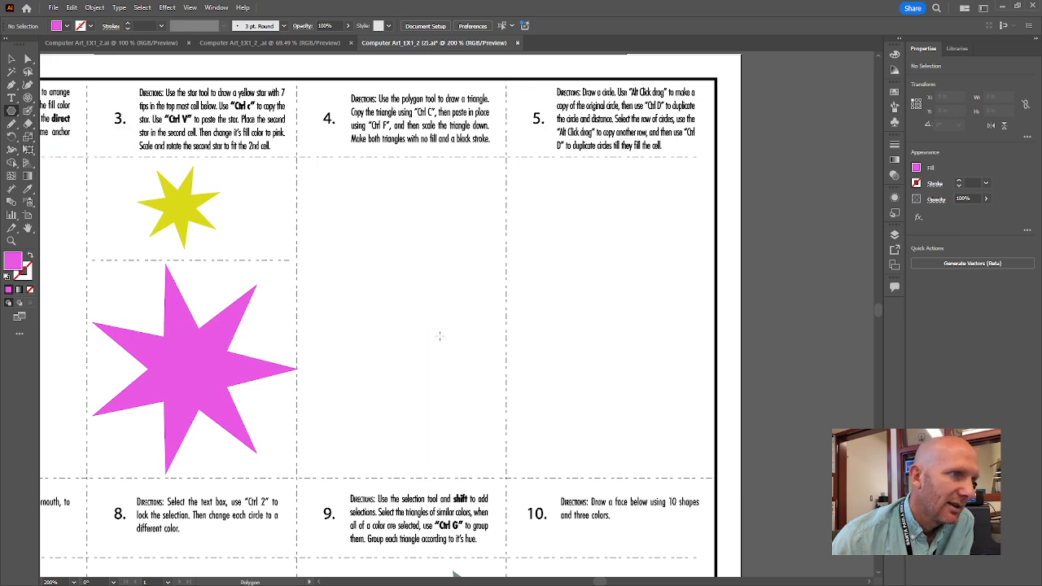
drag(367, 250, 428, 249)
key(Up)
key(Up)
key(Up)
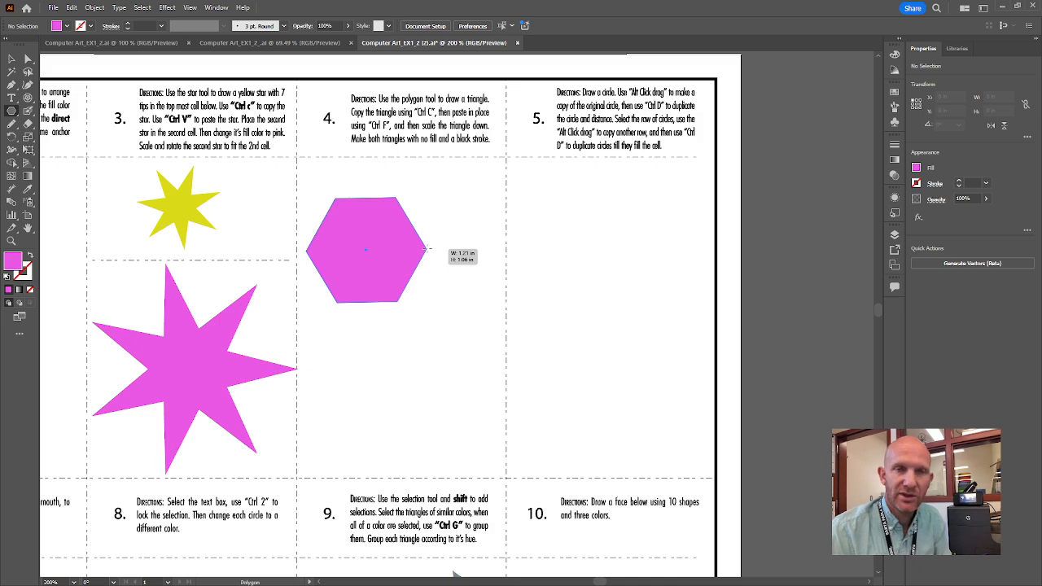
key(Up)
key(Up)
key(Up)
key(Up)
key(Up)
key(Up)
drag(427, 248, 427, 248)
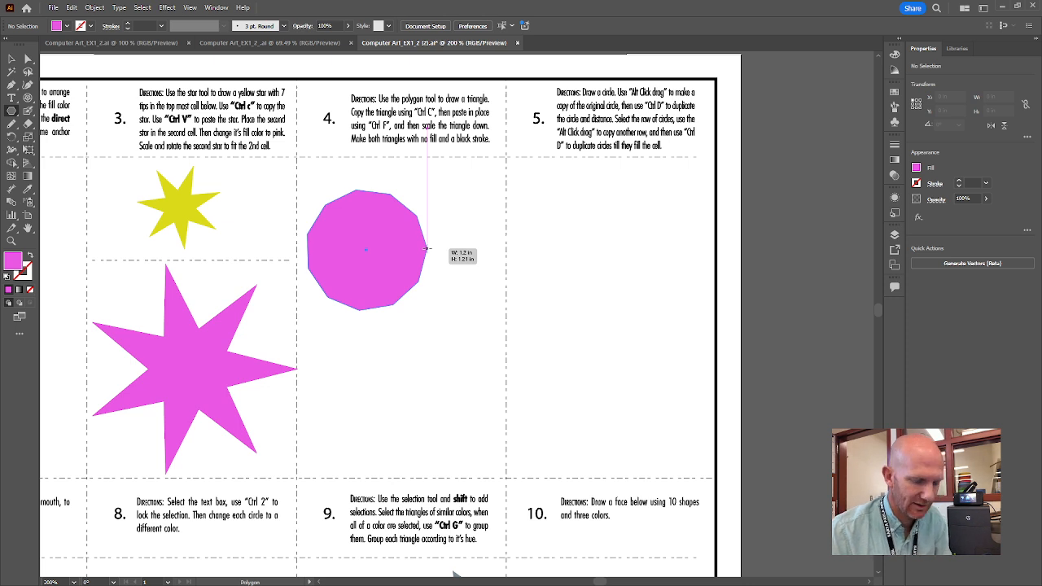
key(Down)
key(Down)
key(Down)
key(Down)
key(Down)
key(Down)
key(Down)
key(Down)
key(Down)
drag(426, 248, 358, 174)
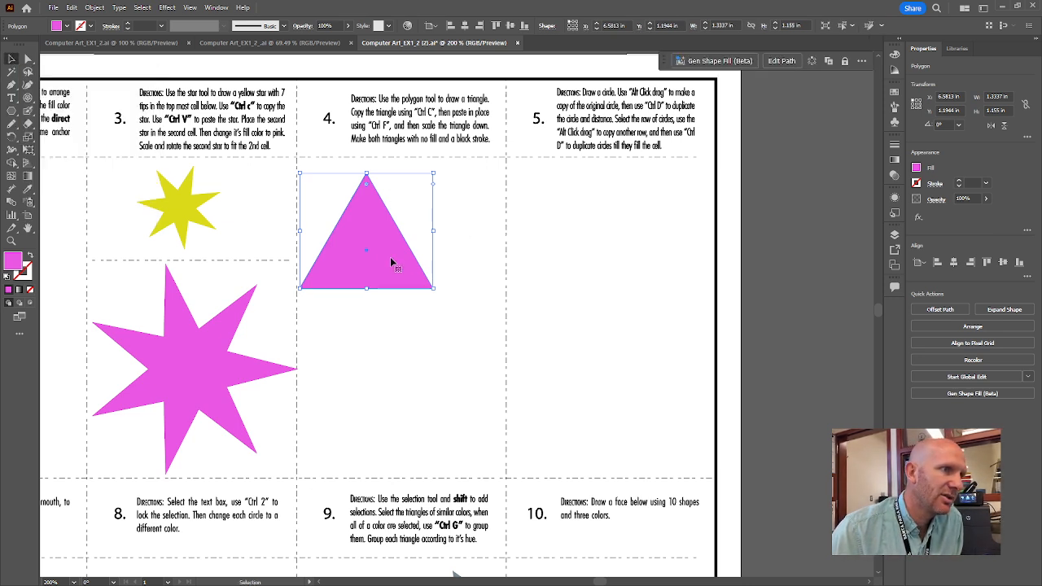
Move the triangle to the centre of cell 4 and turn its pink fill into a 1 pt pink outline.
drag(383, 255, 421, 303)
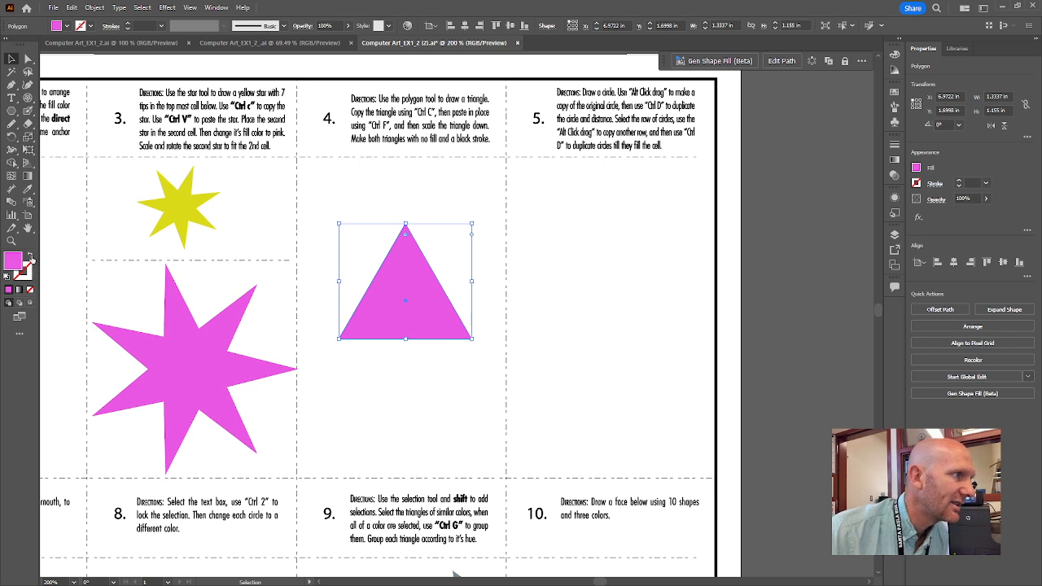
click(30, 256)
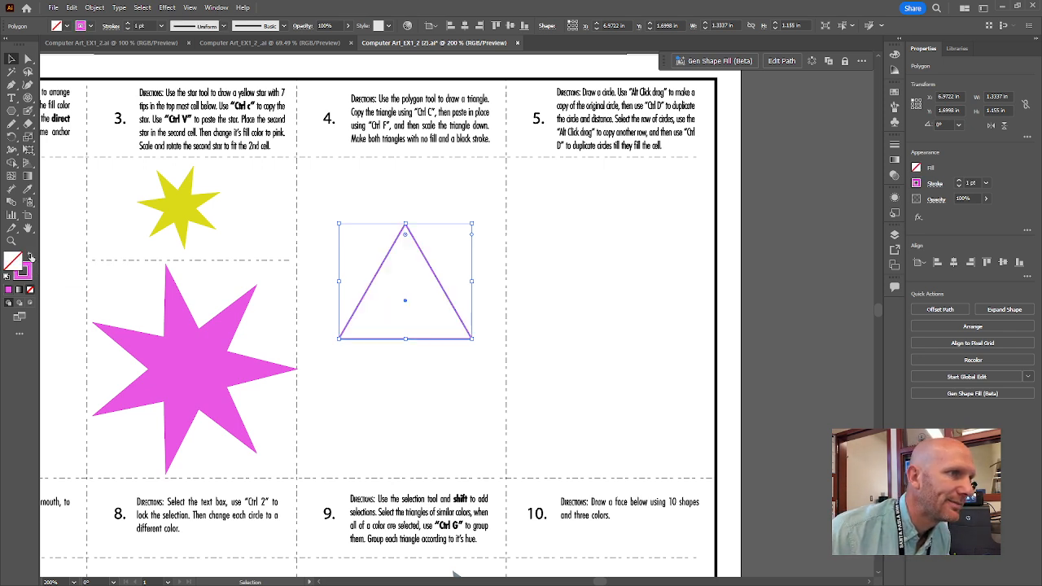
click(466, 364)
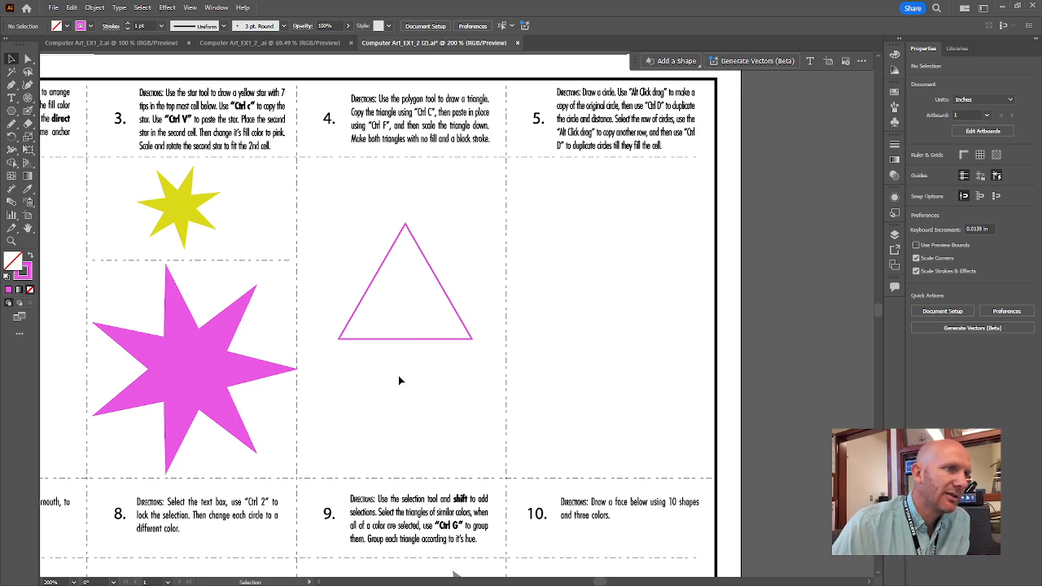
click(428, 266)
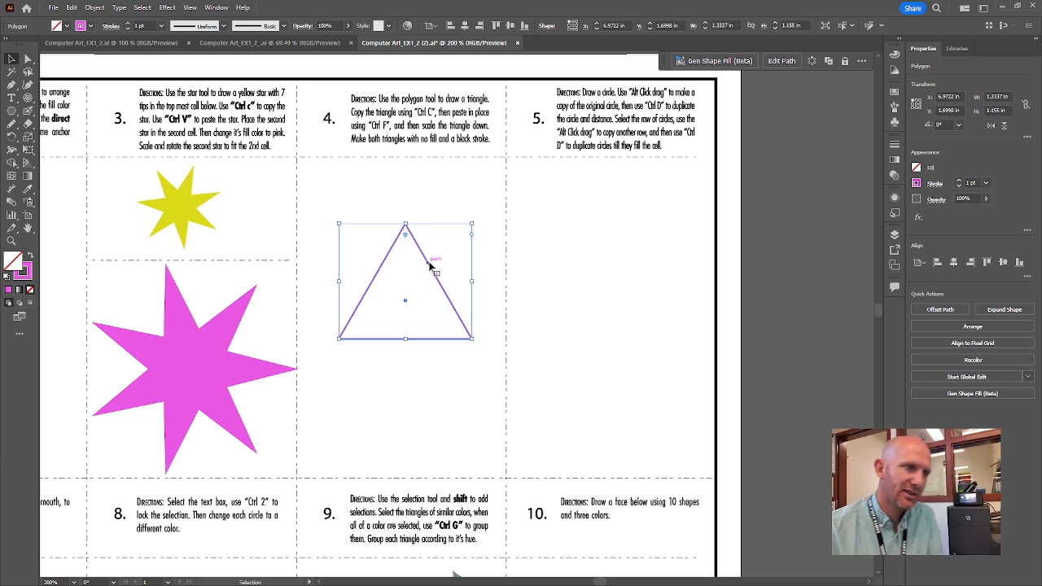
Paste a copy of the triangle in front and scale it down to about 1.04 × 0.90 in.
key(ctrl+c)
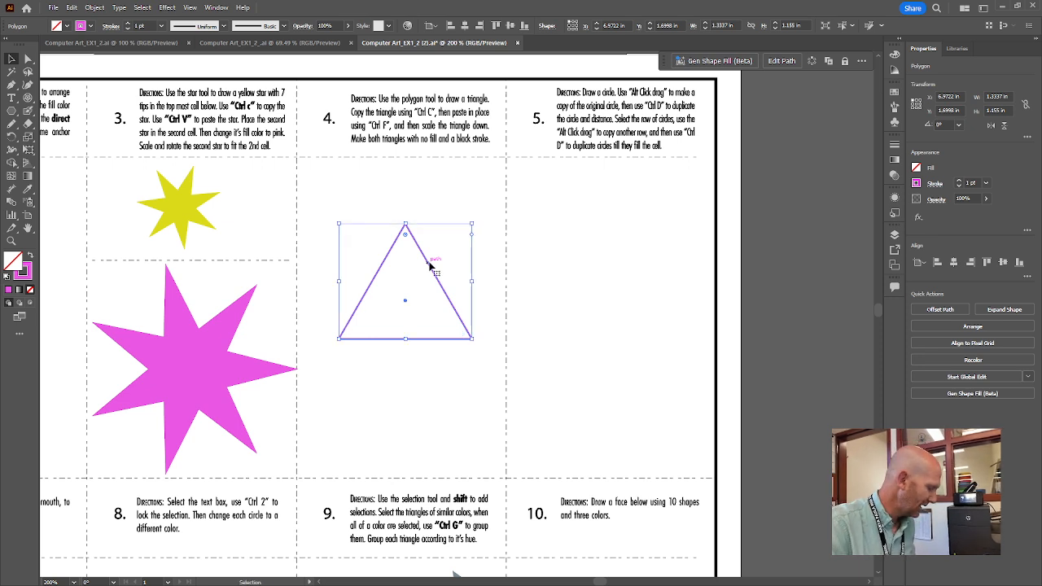
key(ctrl+f)
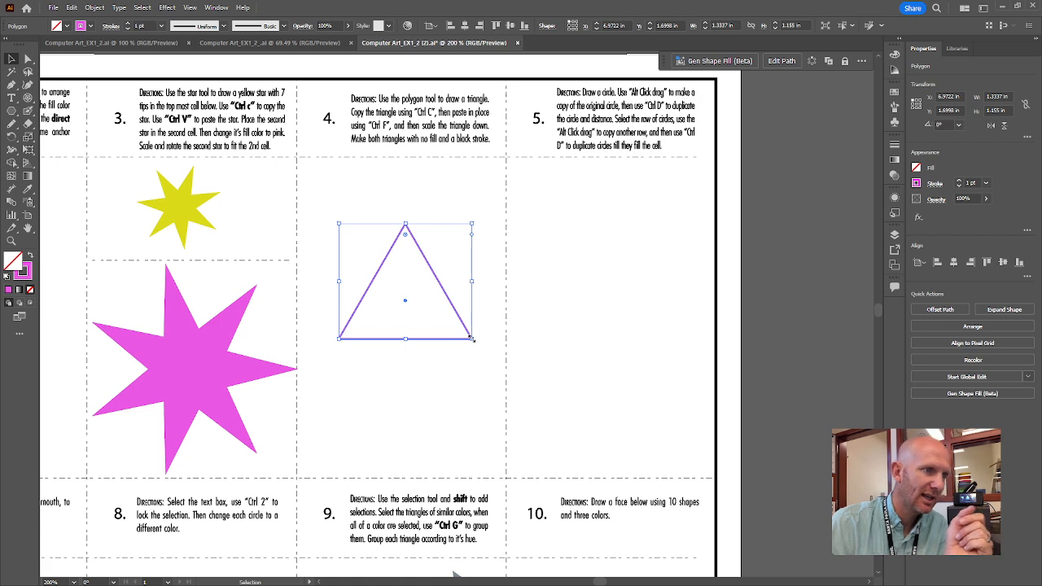
drag(472, 338, 471, 338)
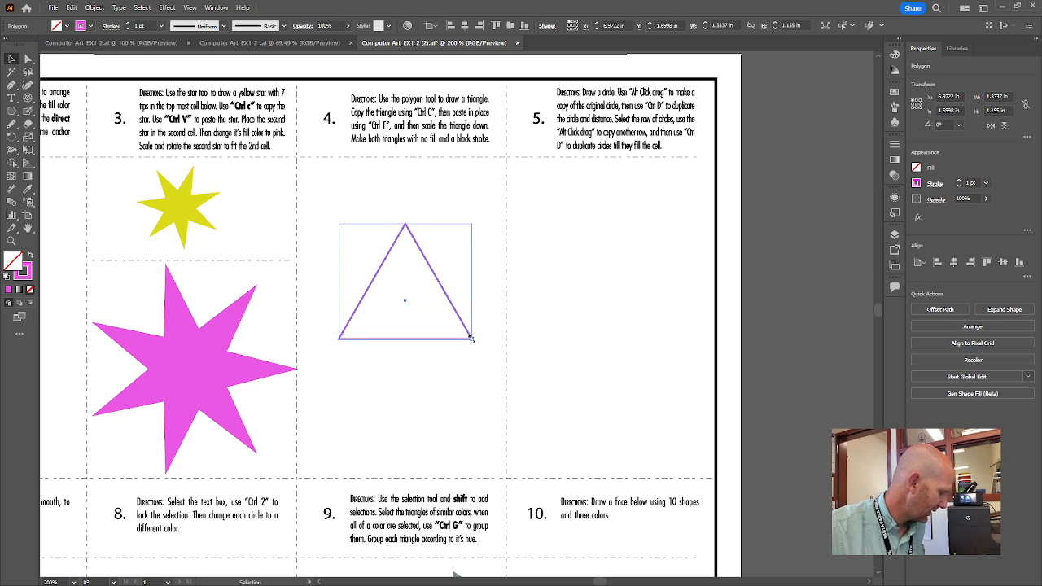
drag(472, 337, 457, 332)
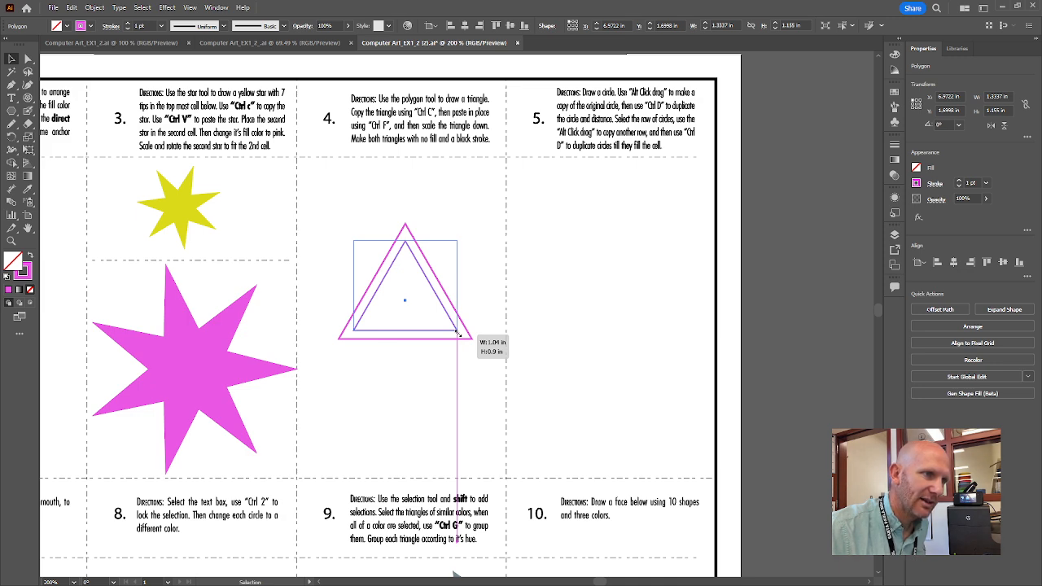
drag(458, 333, 457, 333)
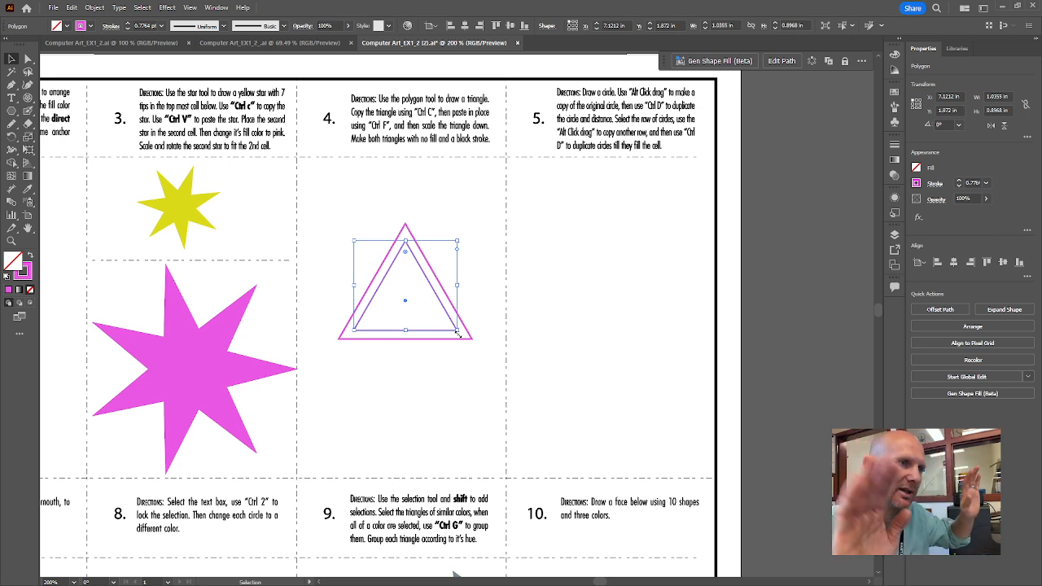
Undo the previous scaled inner triangle copy.
click(456, 367)
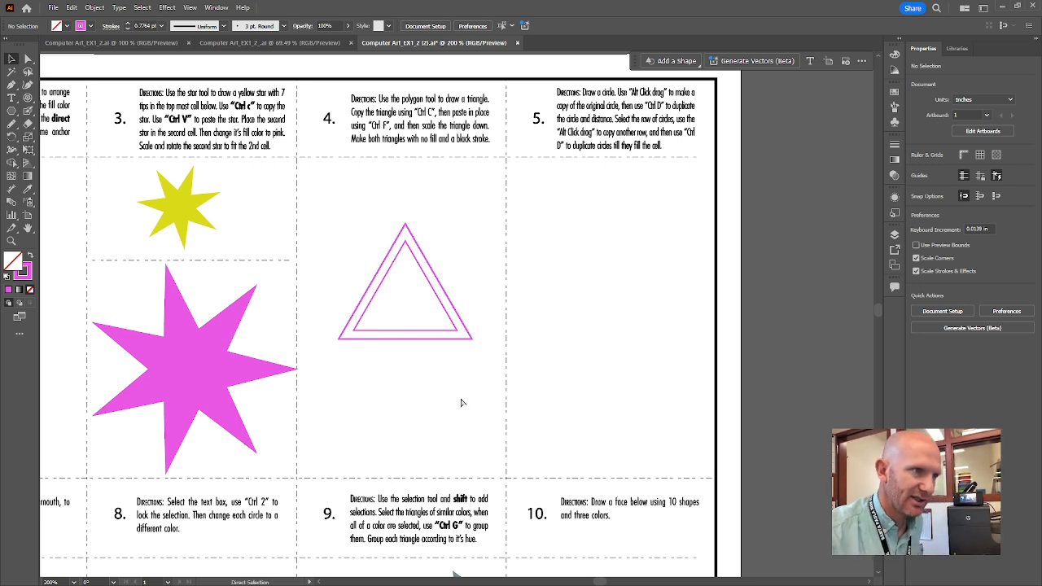
key(ctrl+z)
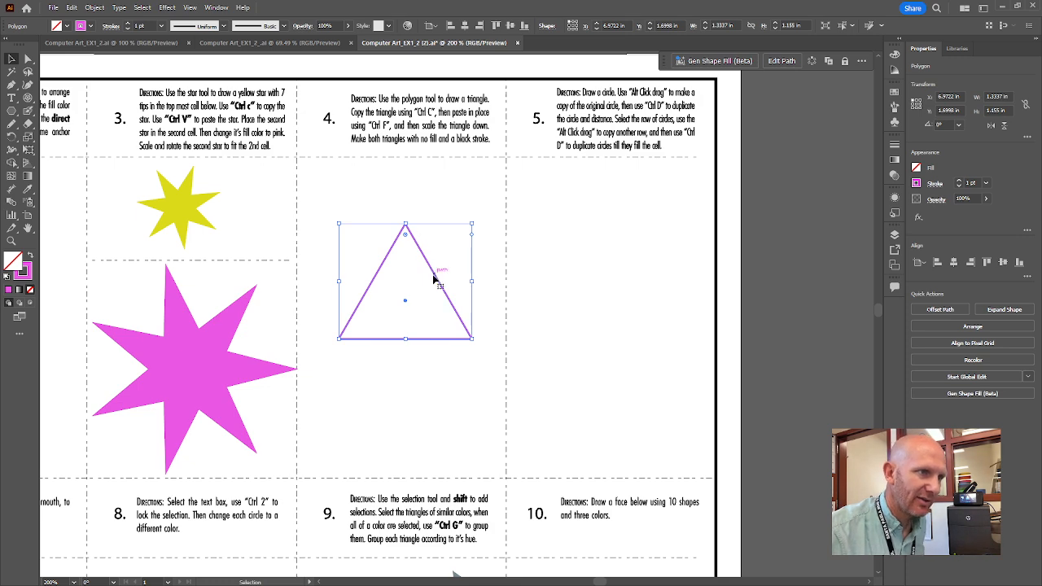
key(ctrl+z)
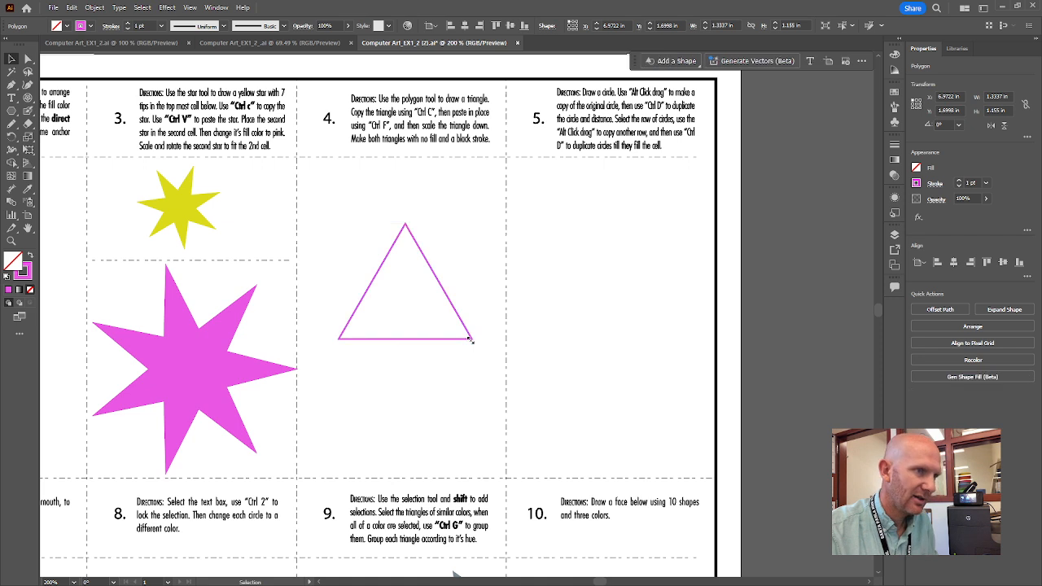
Paste a fresh copy in front and scale it to about 0.94 × 0.81 in, evenly spaced inside.
click(460, 320)
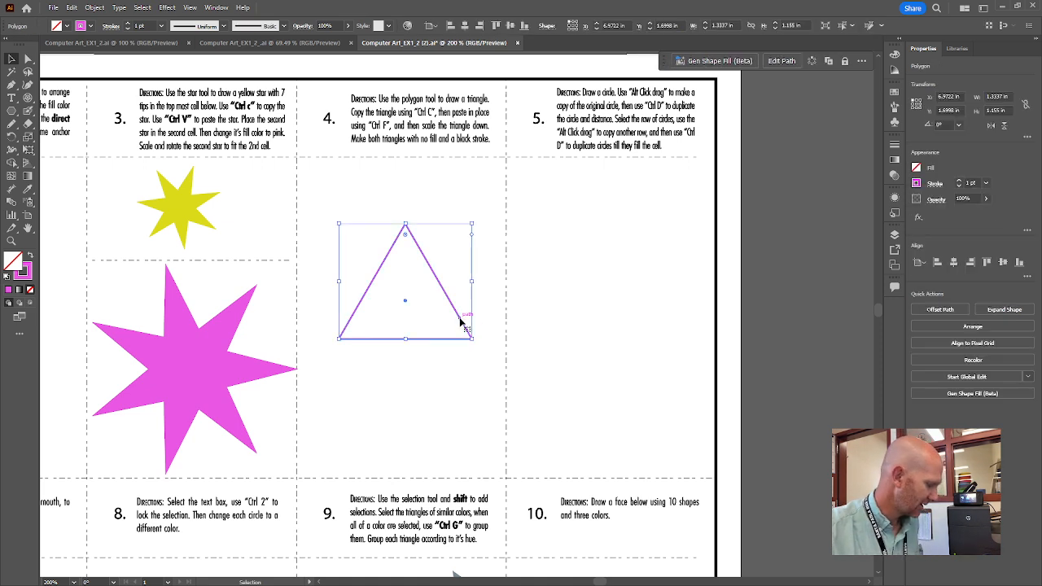
key(ctrl+c)
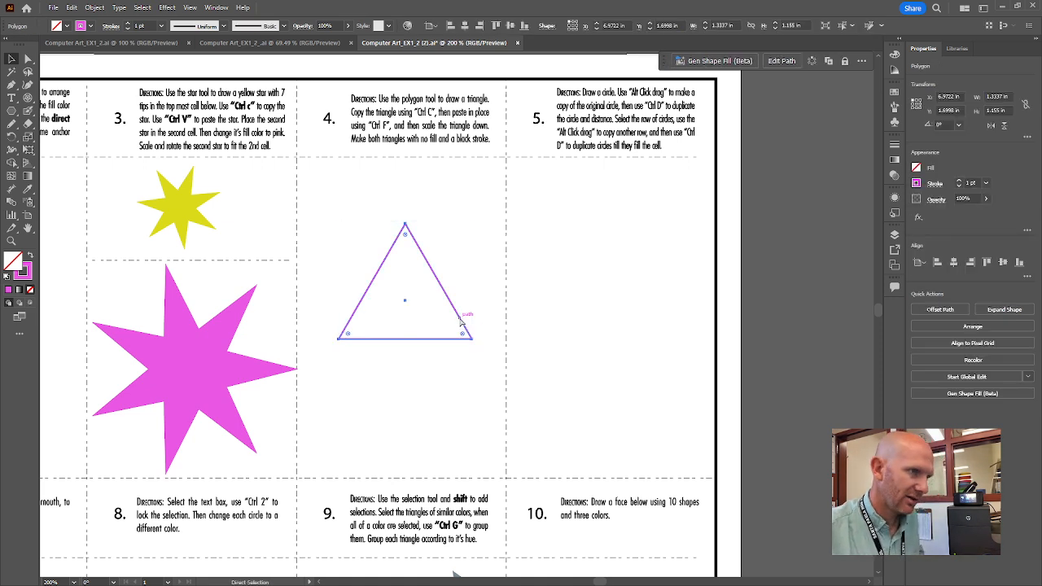
key(ctrl+f)
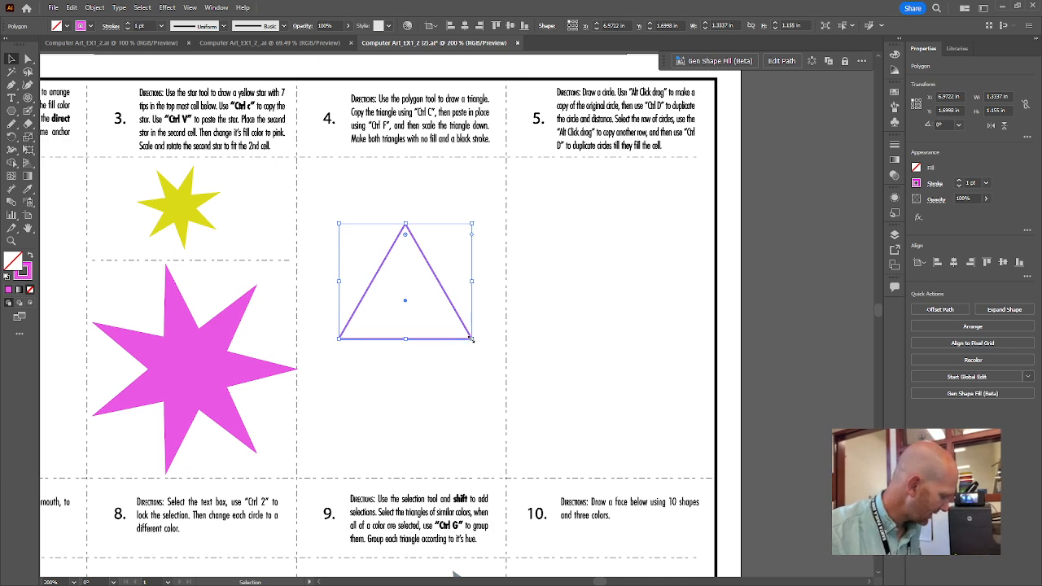
drag(471, 339, 452, 328)
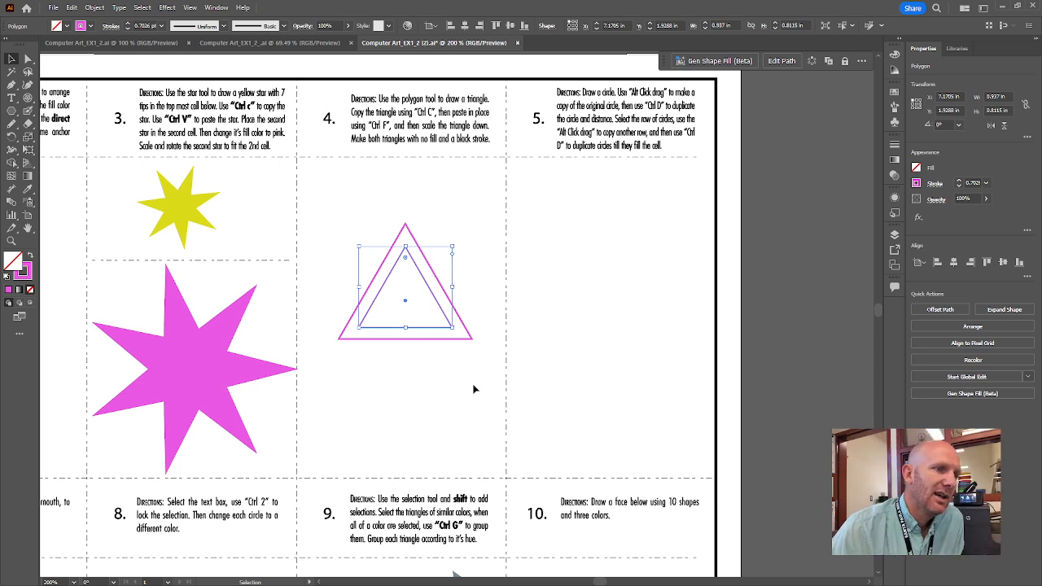
click(474, 389)
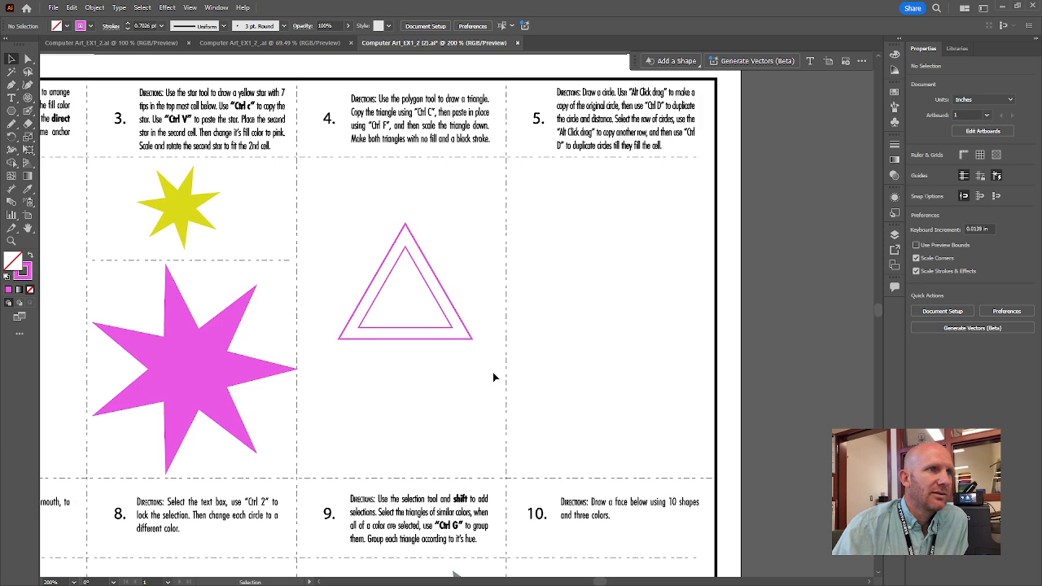
click(469, 340)
click(469, 381)
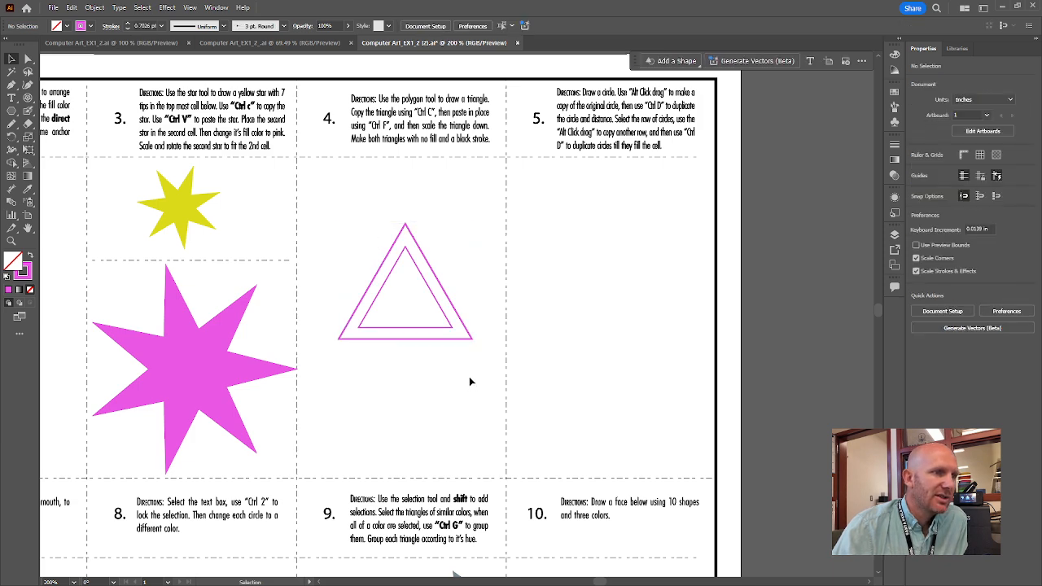
drag(446, 354, 344, 225)
drag(480, 381, 356, 200)
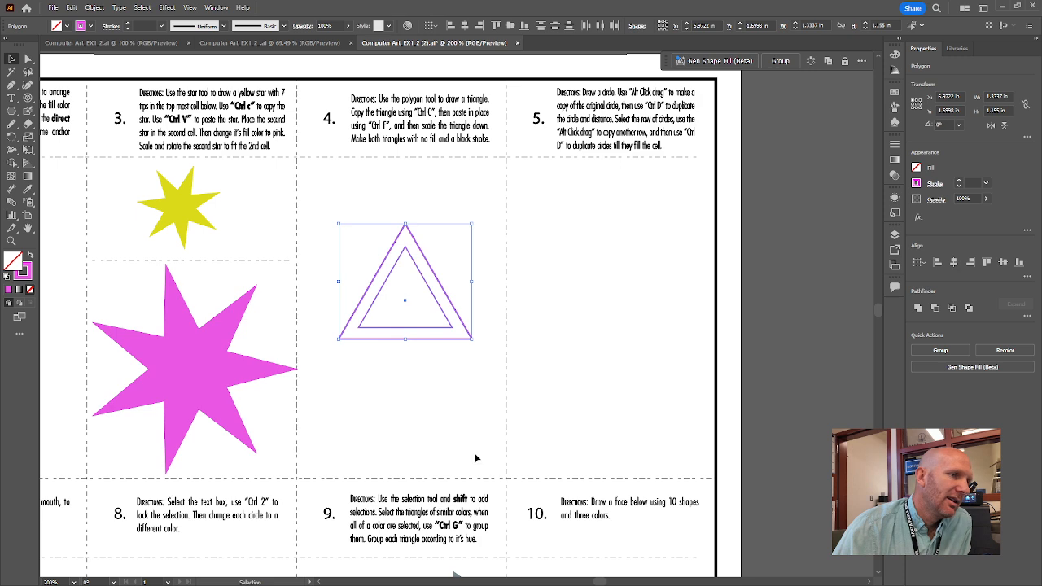
drag(479, 374, 337, 221)
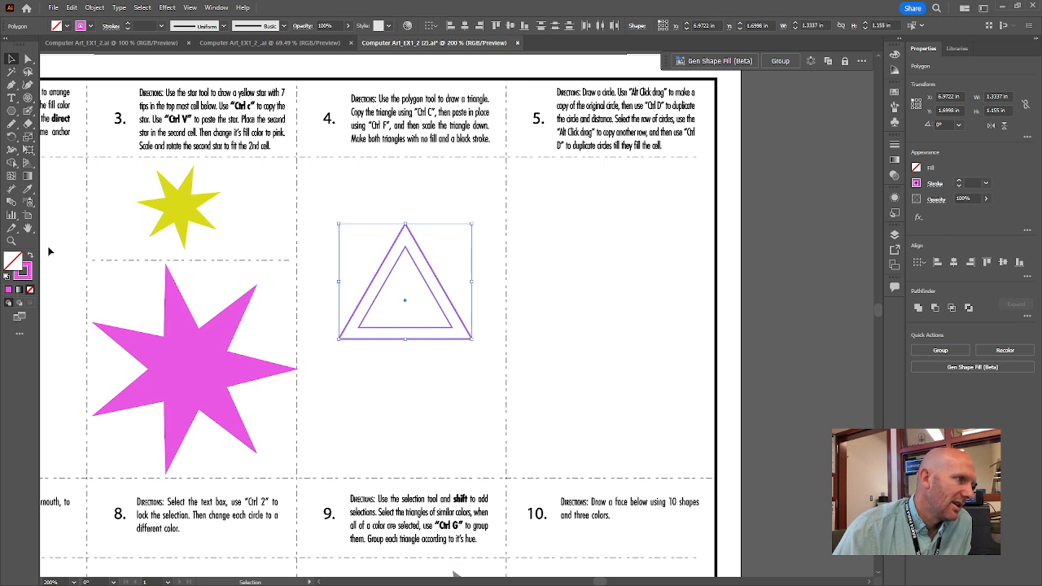
double_click(27, 274)
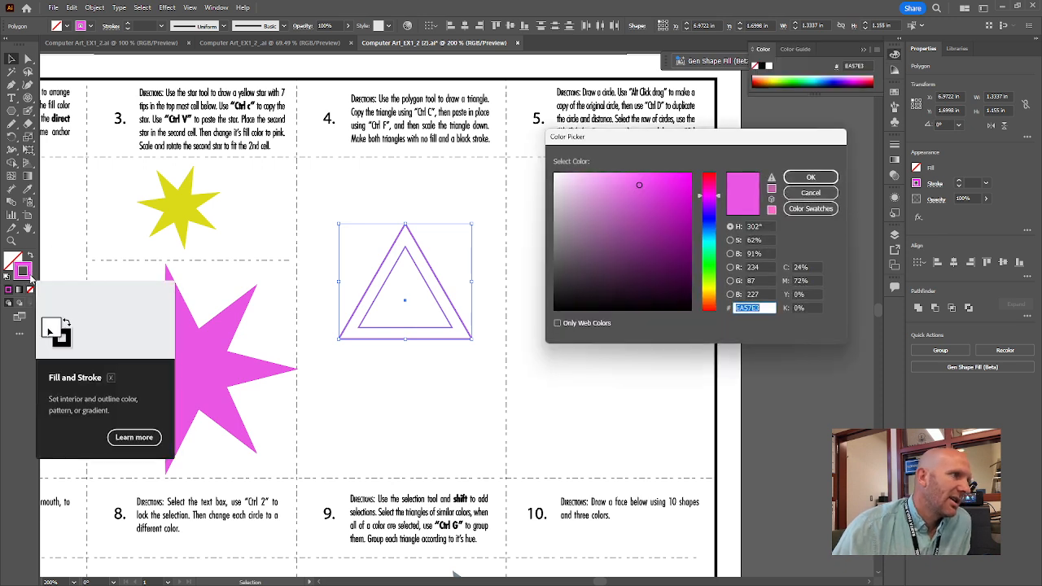
mouse_move(656, 227)
mouse_down()
mouse_move(621, 241)
mouse_move(534, 321)
mouse_move(623, 203)
mouse_move(491, 343)
mouse_up()
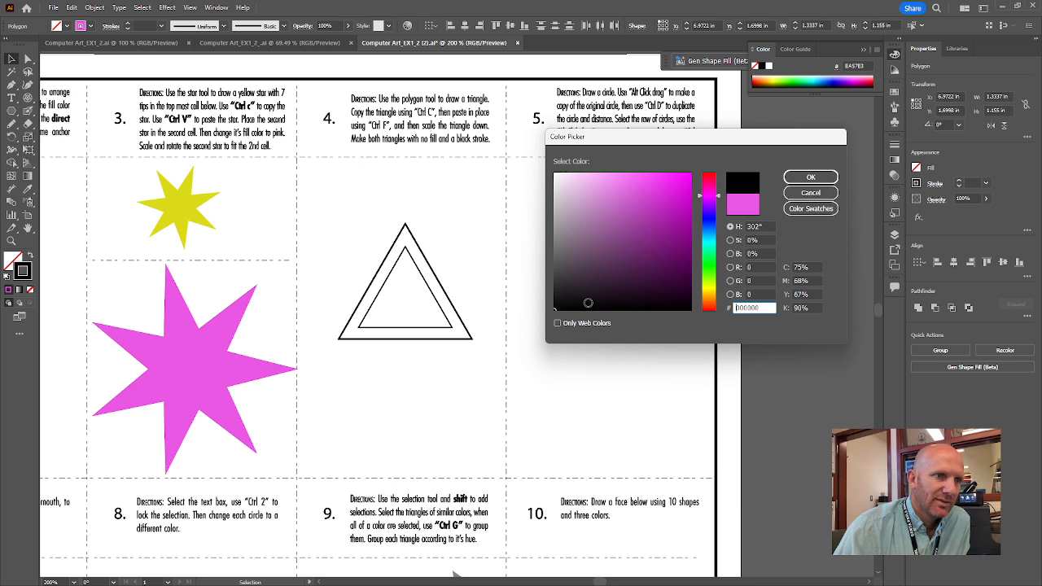
drag(605, 245, 508, 343)
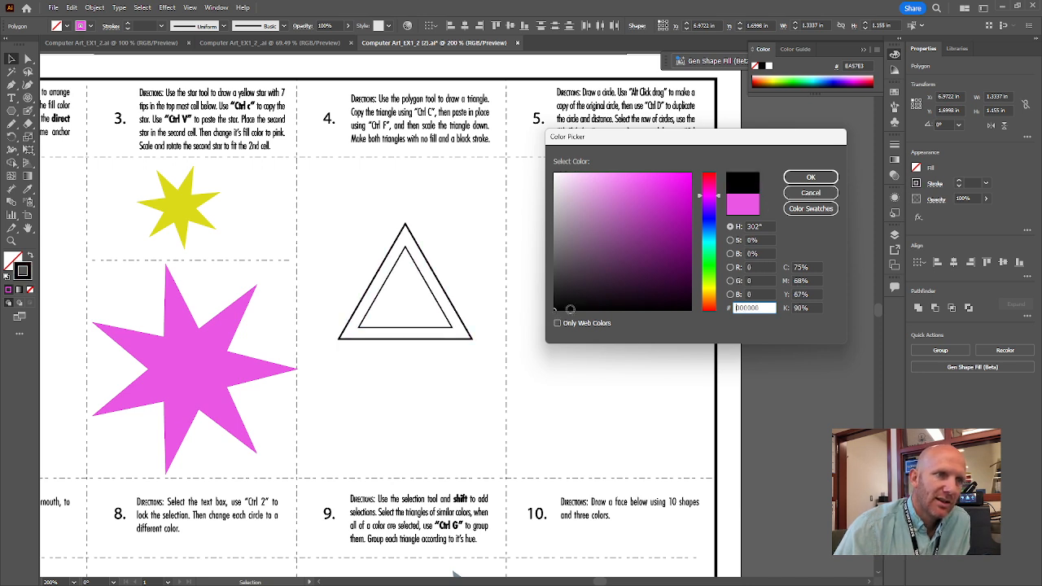
click(810, 178)
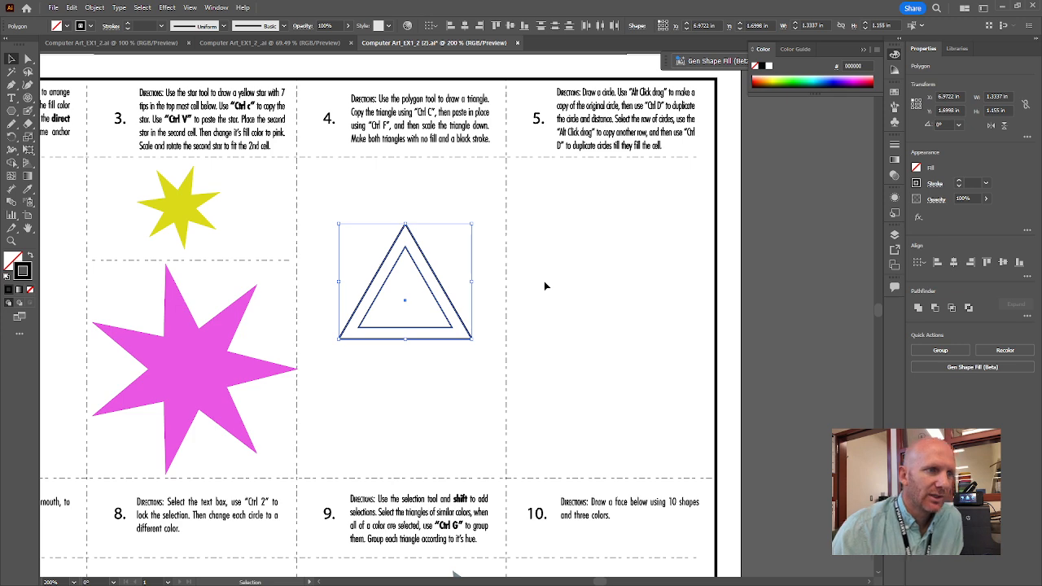
click(545, 286)
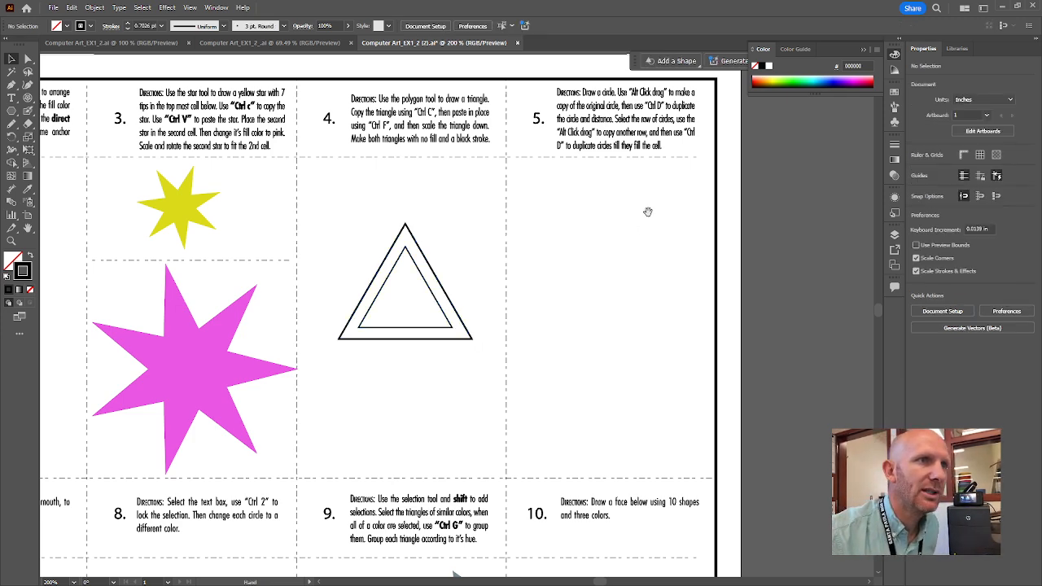
drag(646, 209, 550, 223)
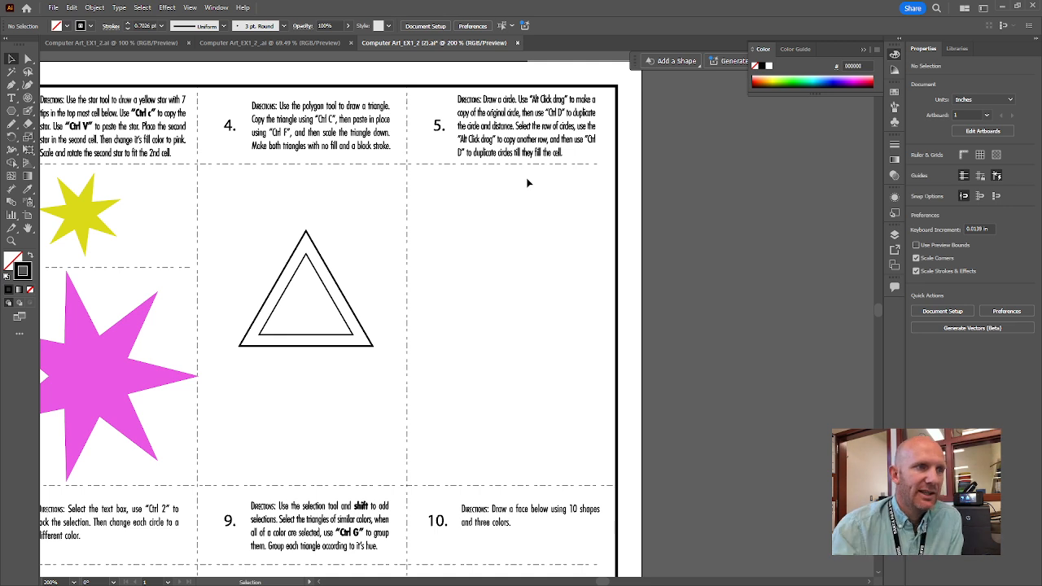
Draw a 0.24 × 0.24 in circle near cell 5's top-left with the Ellipse Tool and make it solid black.
click(13, 114)
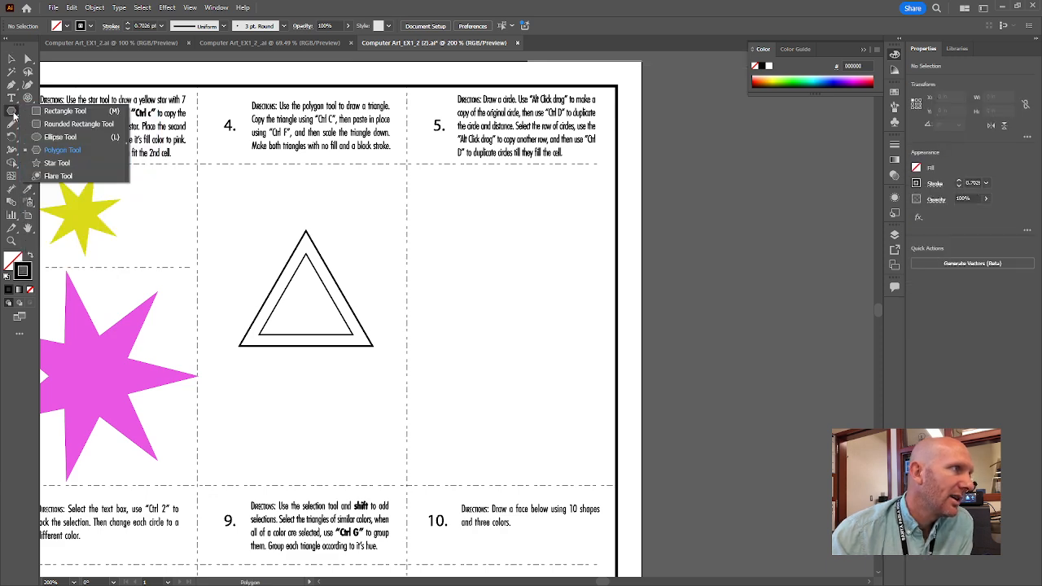
click(72, 139)
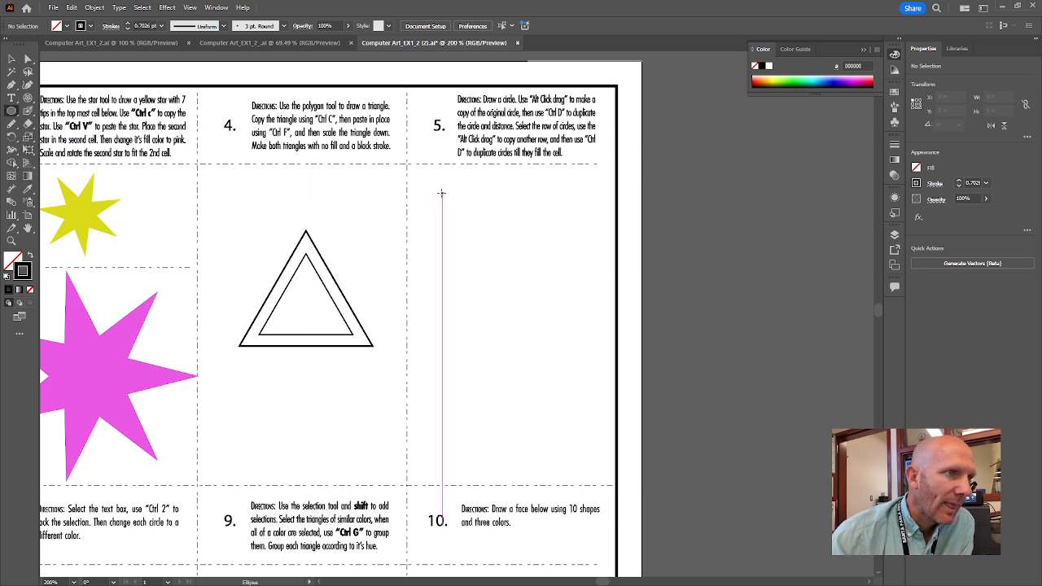
drag(431, 188, 455, 210)
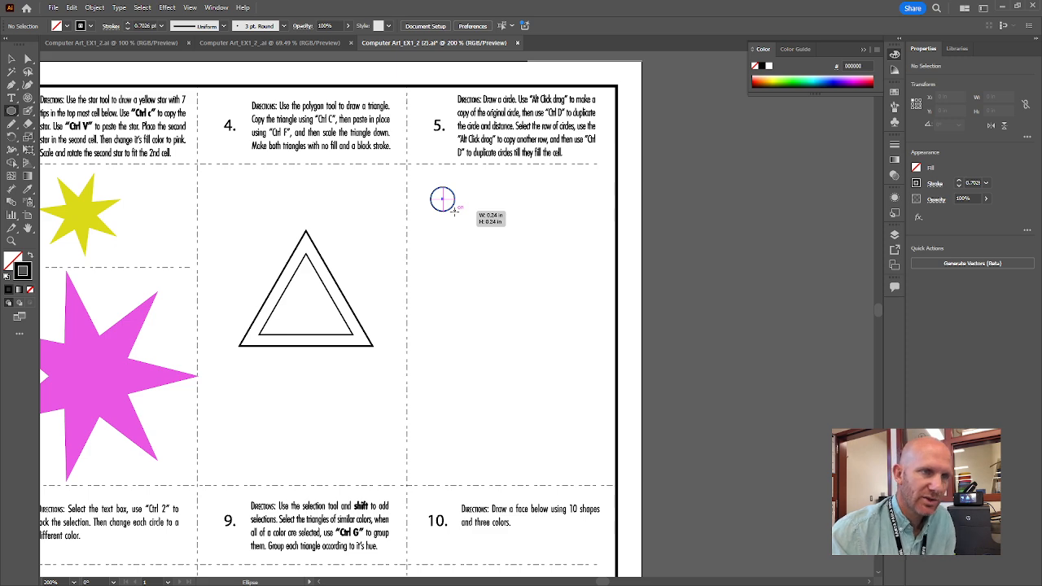
drag(454, 211, 454, 211)
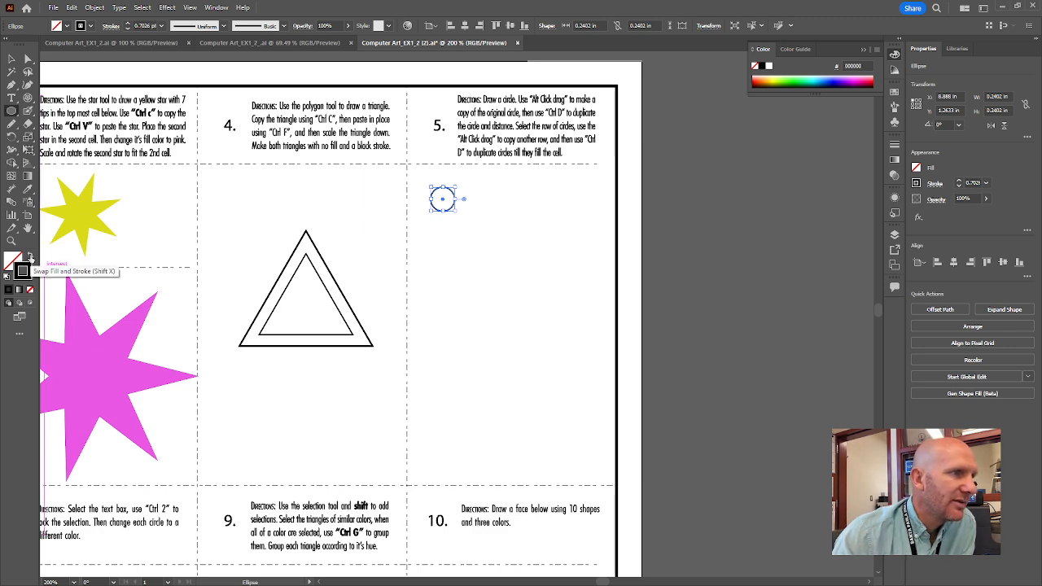
click(29, 256)
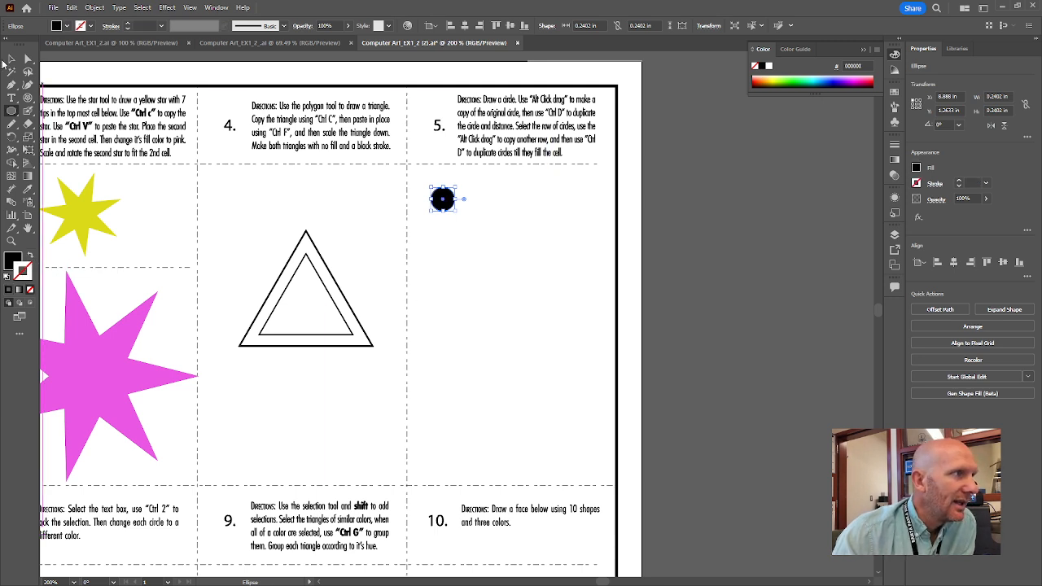
key(v)
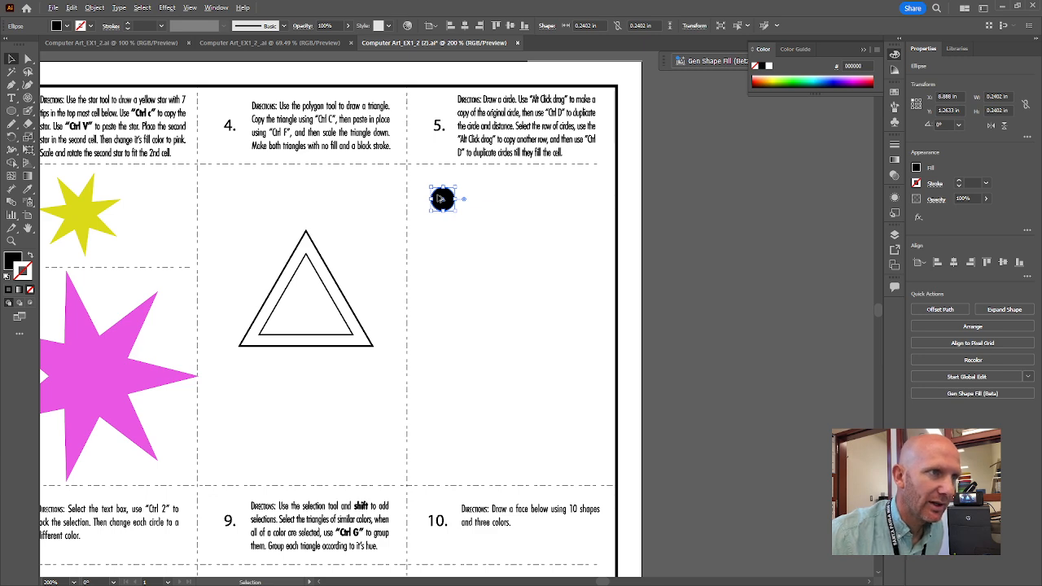
drag(439, 198, 470, 198)
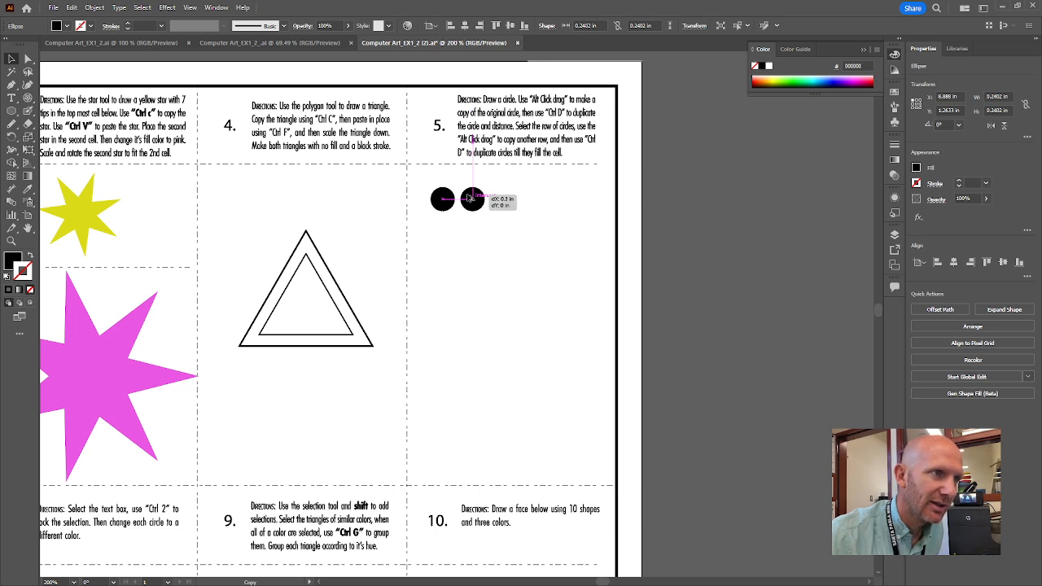
drag(469, 198, 468, 197)
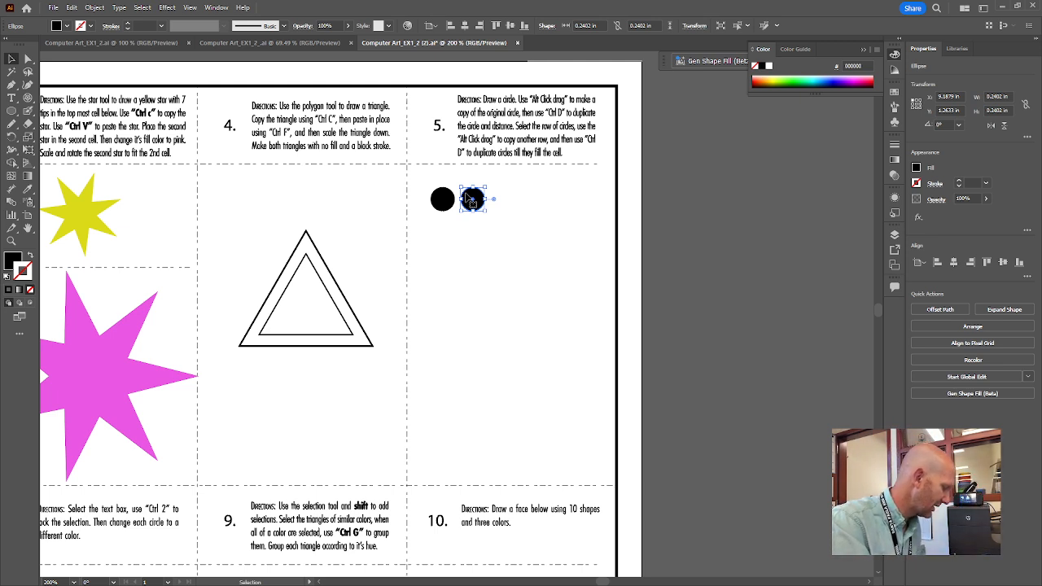
key(ctrl+d)
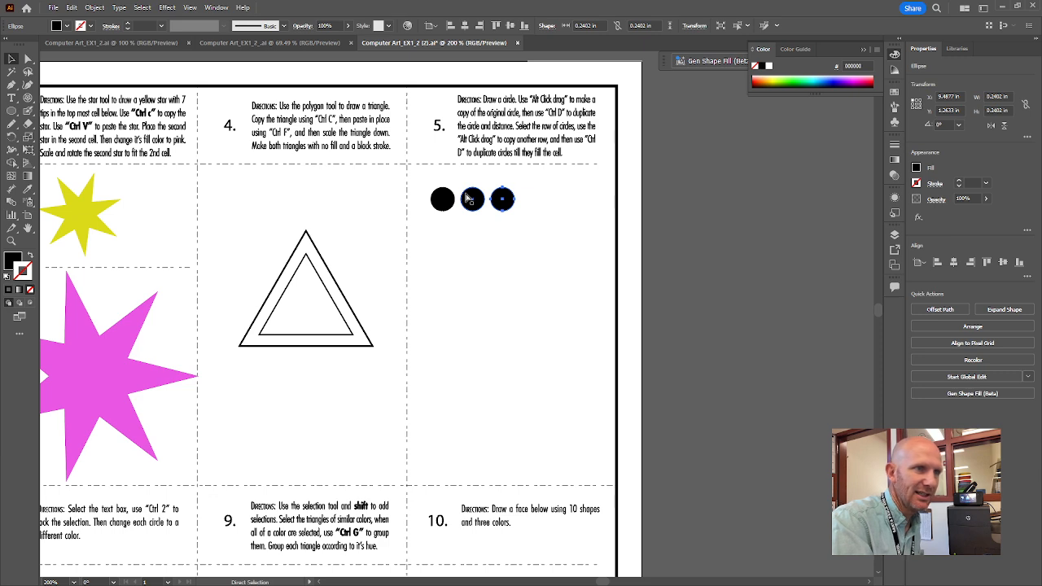
key(ctrl+d)
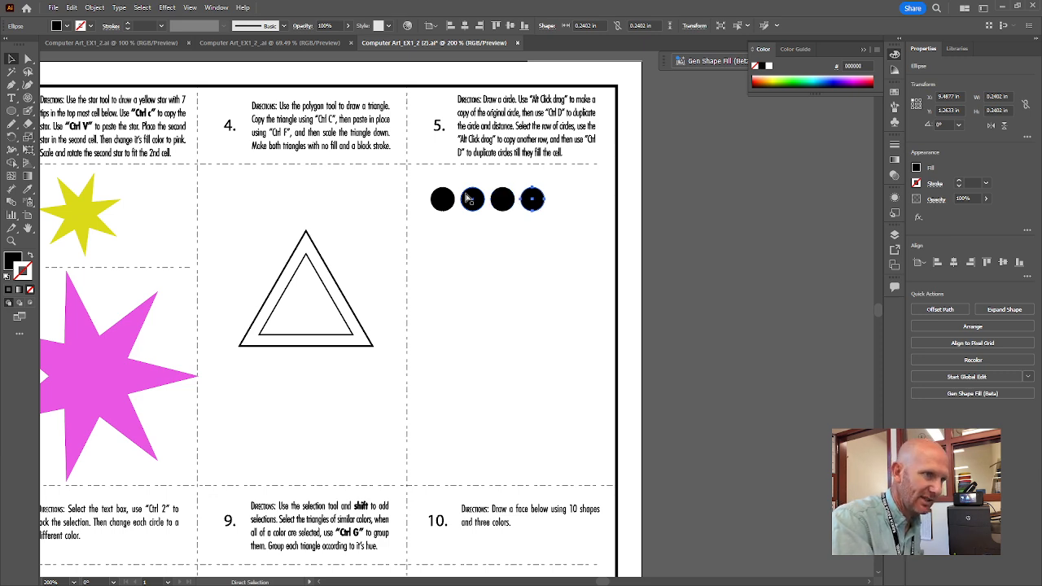
key(ctrl+d)
key(ctrl+d)
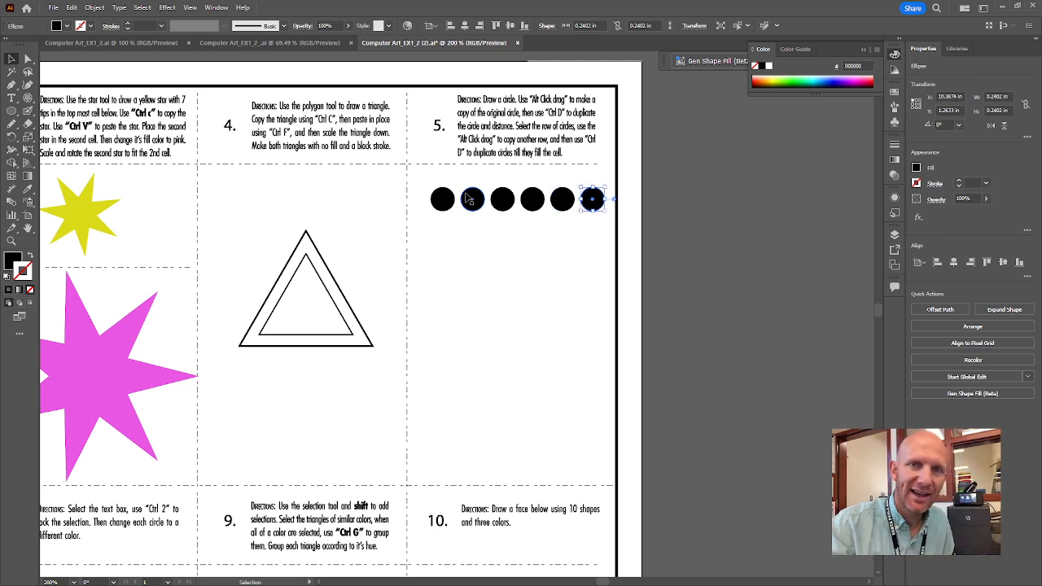
key(ctrl+z)
key(ctrl+z)
key(ctrl+z)
key(ctrl+z)
key(ctrl+z)
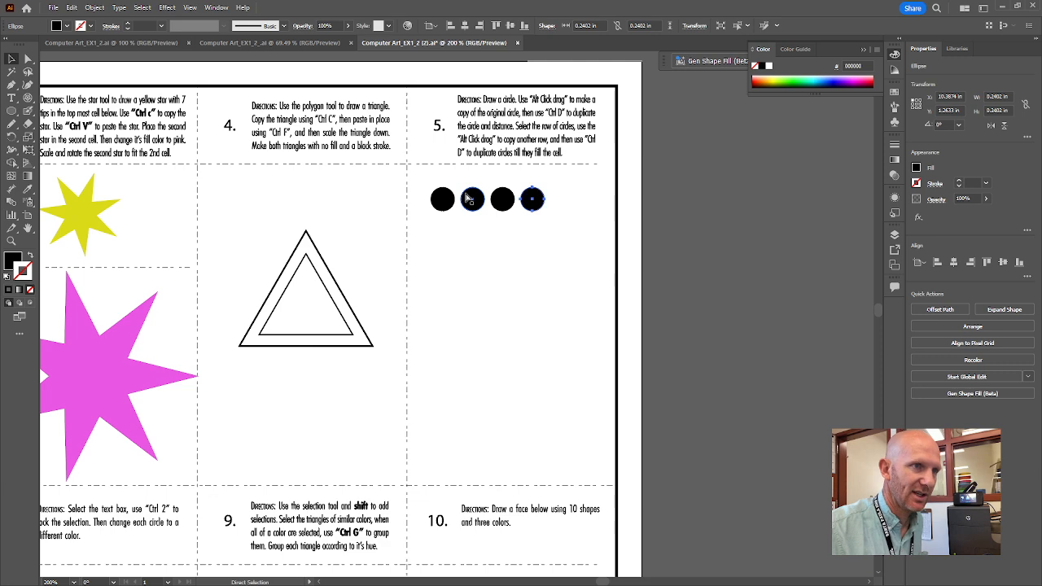
click(460, 215)
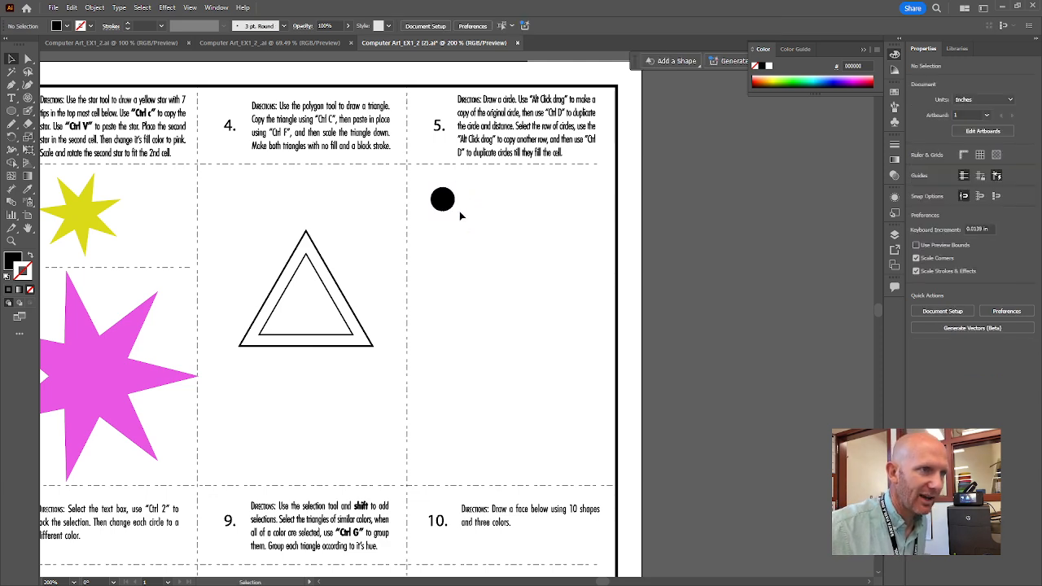
Duplicate the black circle rightward with Ctrl+D into a row of six, then select the row.
click(445, 200)
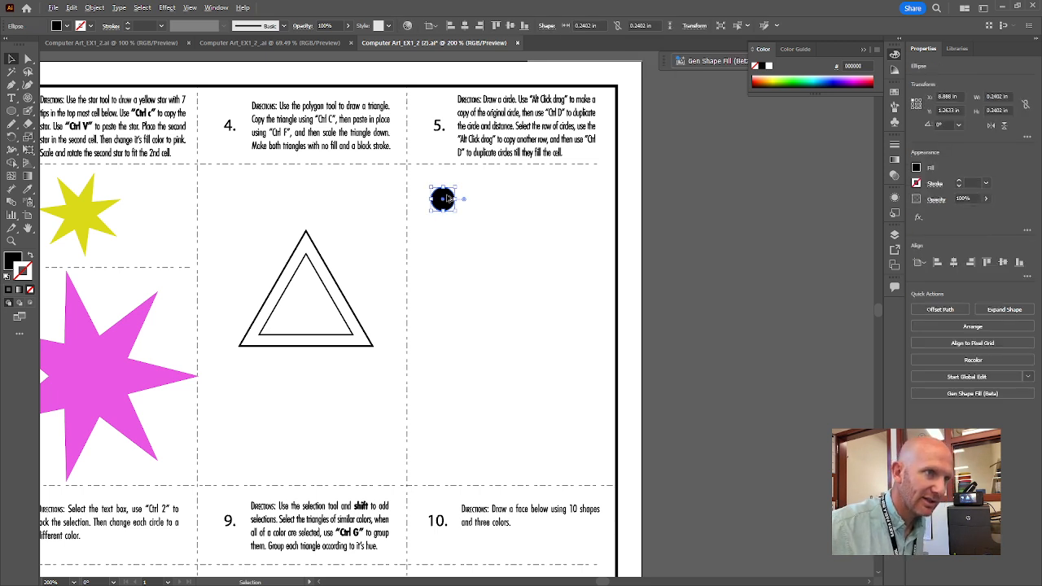
drag(447, 199, 477, 200)
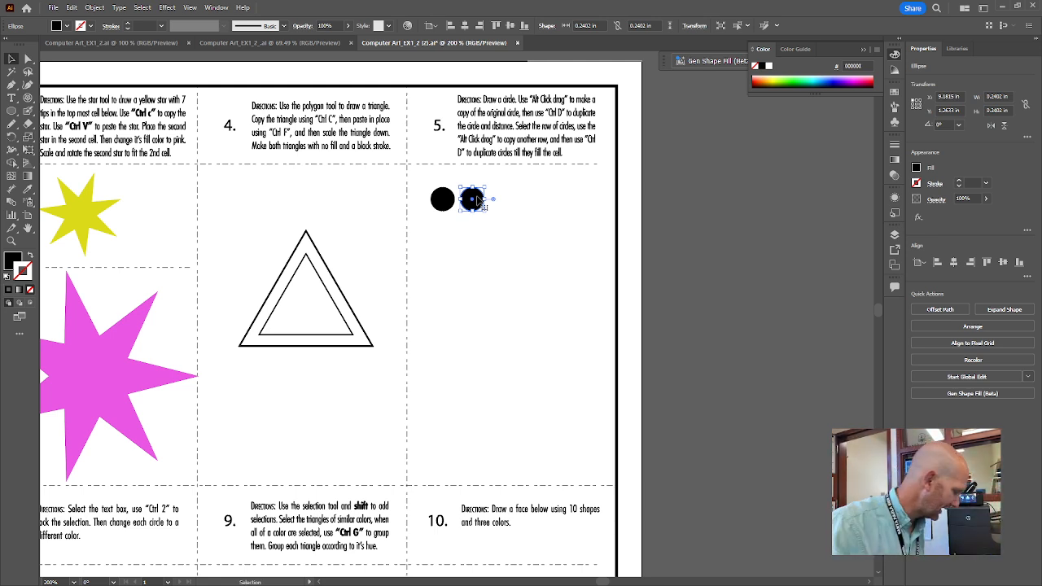
key(a)
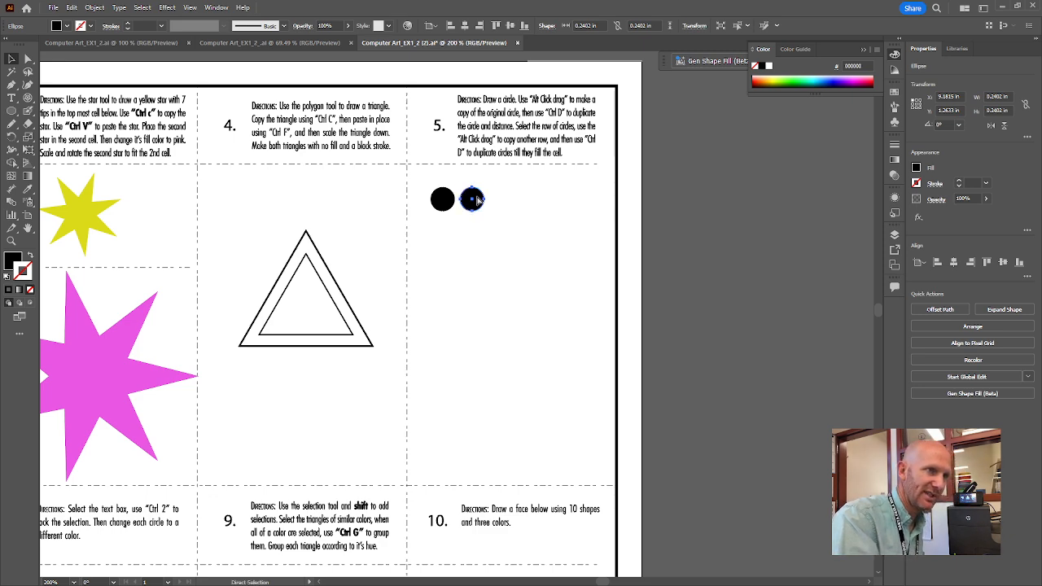
key(ctrl+d)
key(ctrl+d)
key(ctrl+d)
key(ctrl+d)
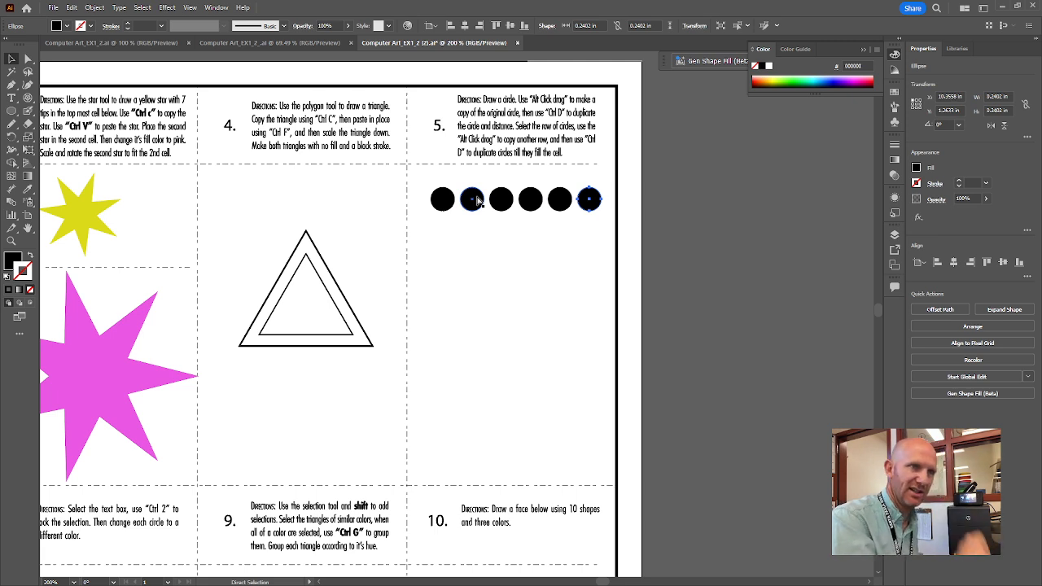
key(v)
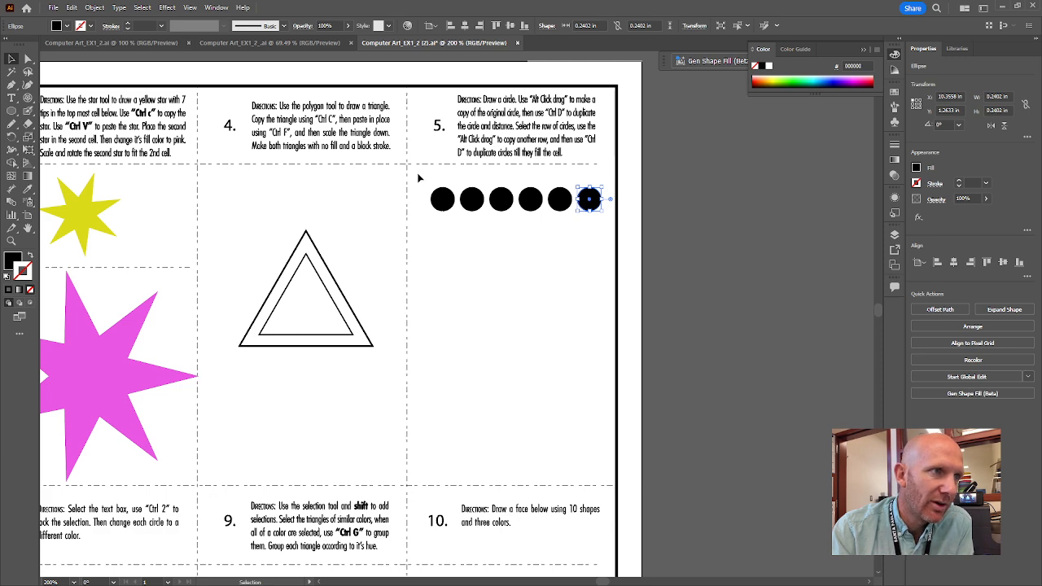
drag(418, 178, 610, 228)
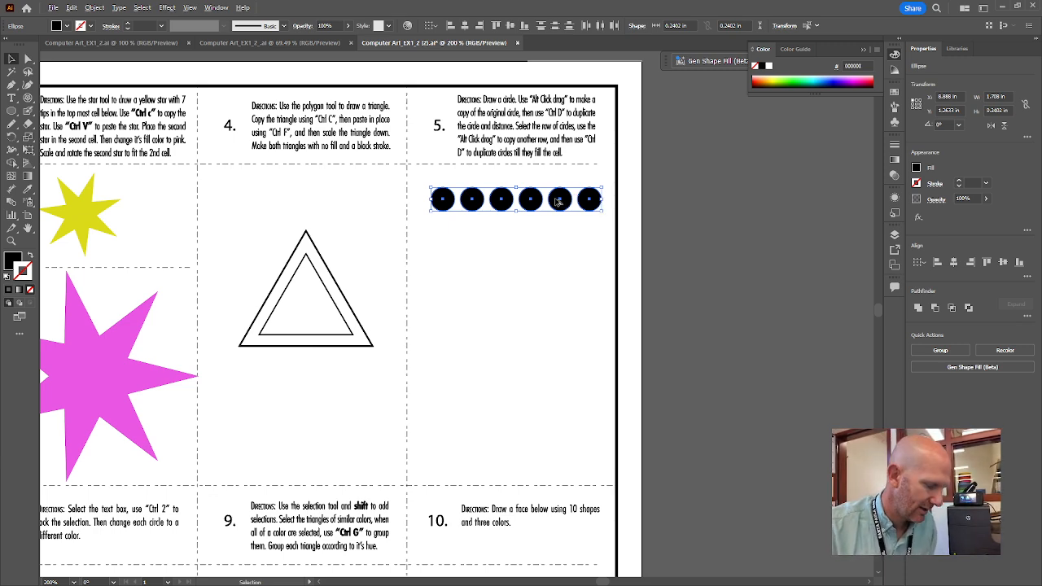
Copy the circle row downward, repeat with Ctrl+D, and delete the overflowing bottom row, leaving nine rows.
alt+drag(558, 202, 559, 233)
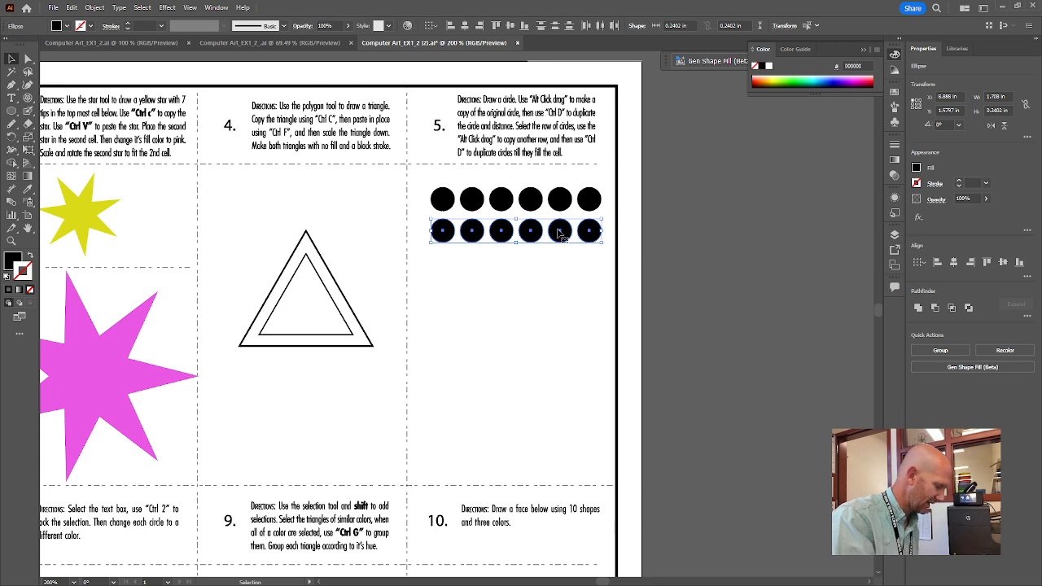
key(ctrl+d)
key(ctrl+d)
key(ctrl+d)
key(ctrl+d)
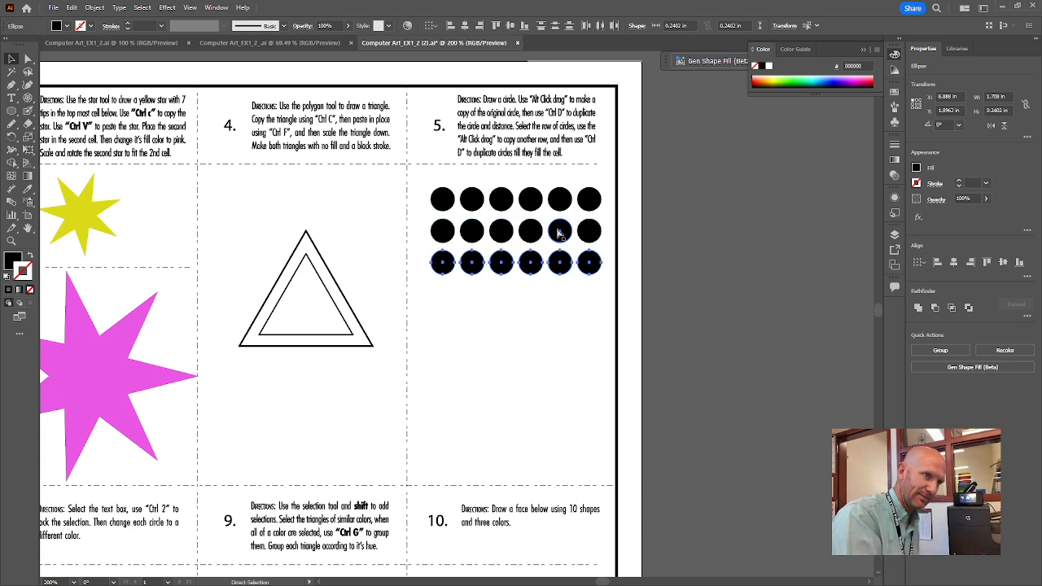
key(ctrl+d)
key(ctrl+d)
key(ctrl+d)
key(ctrl+d)
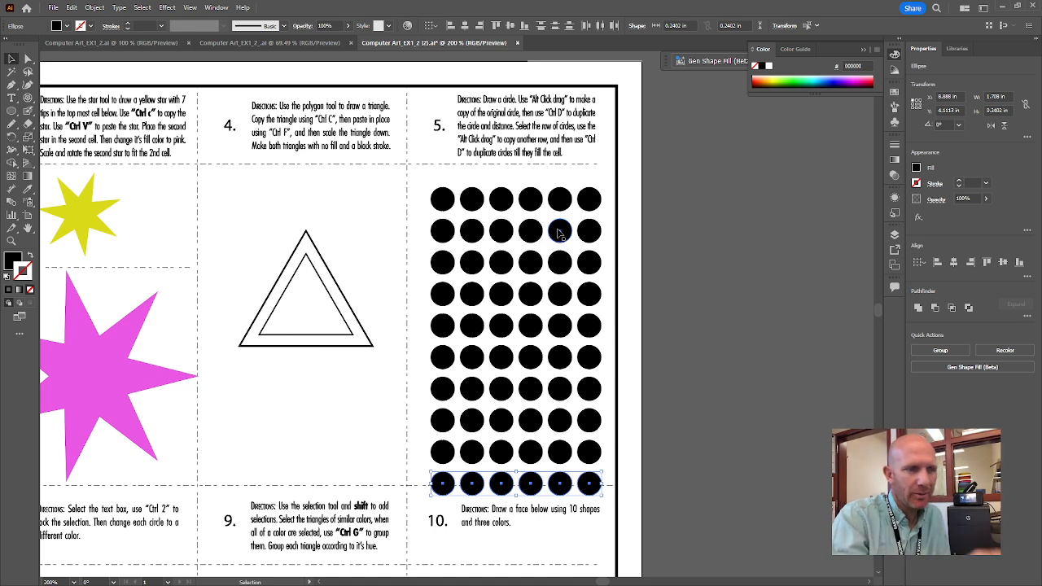
key(Delete)
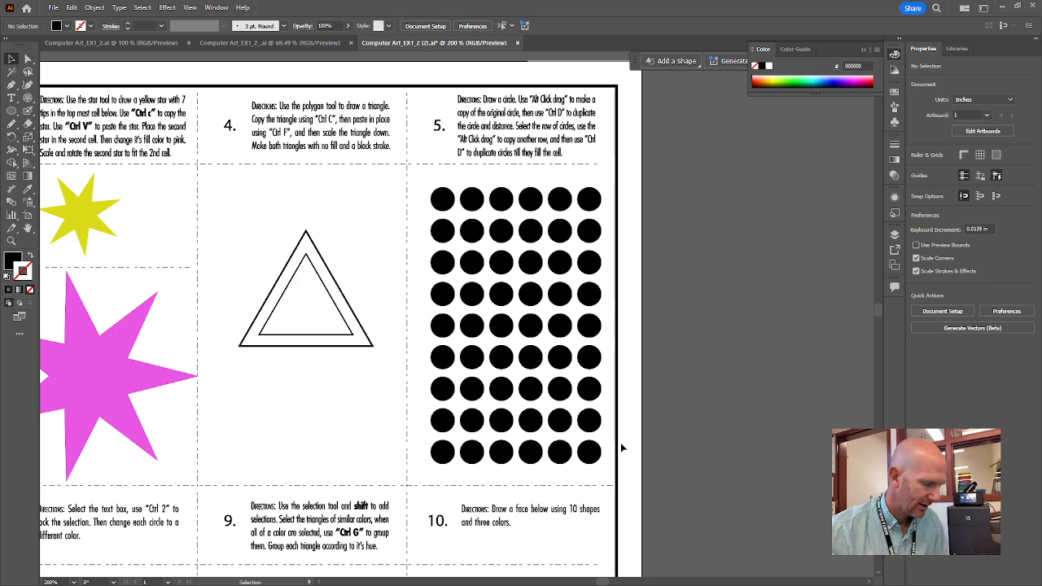
Fit the whole worksheet page in the window with Ctrl+0.
key(ctrl+0)
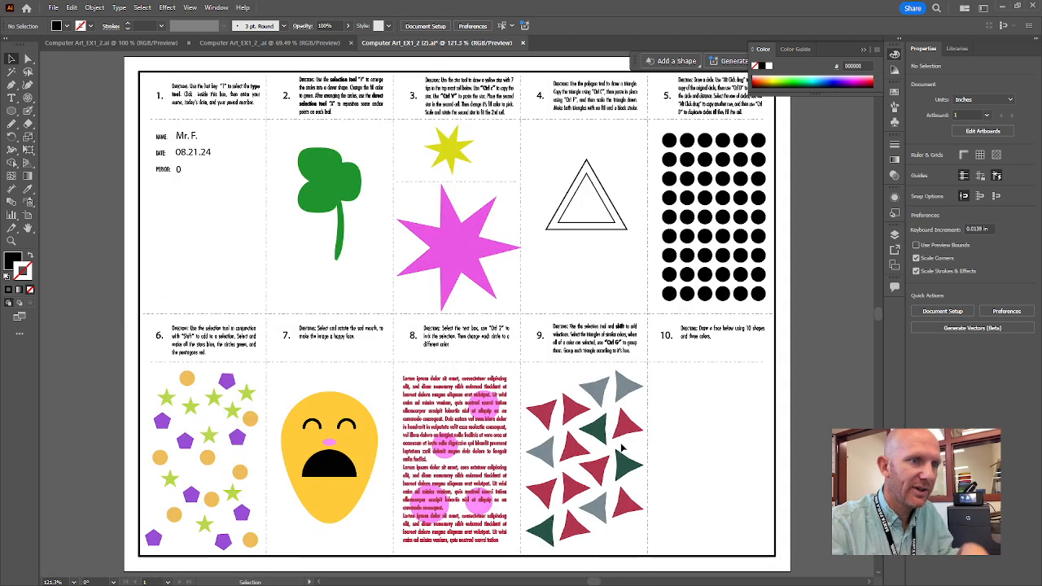